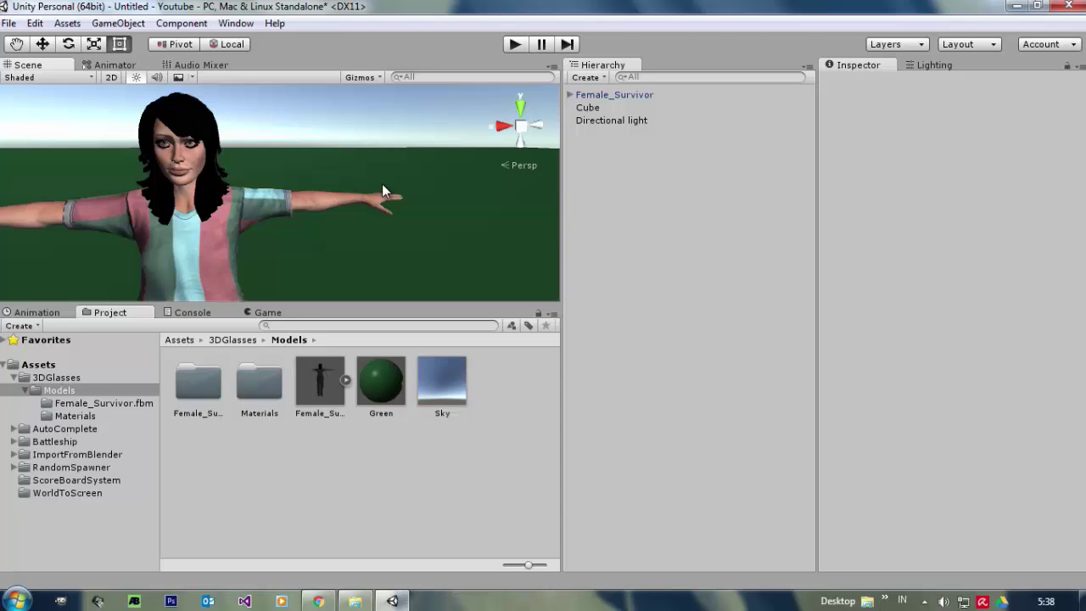
- Examine the female character in the scene from several distances and angles
{"action": "right_click_drag", "start_coordinate": [381, 176], "coordinate": [266, 198]}
{"action": "key", "text": "s"}
{"action": "key", "text": "a"}
{"action": "key", "text": "w"}
{"action": "key", "text": "d"}
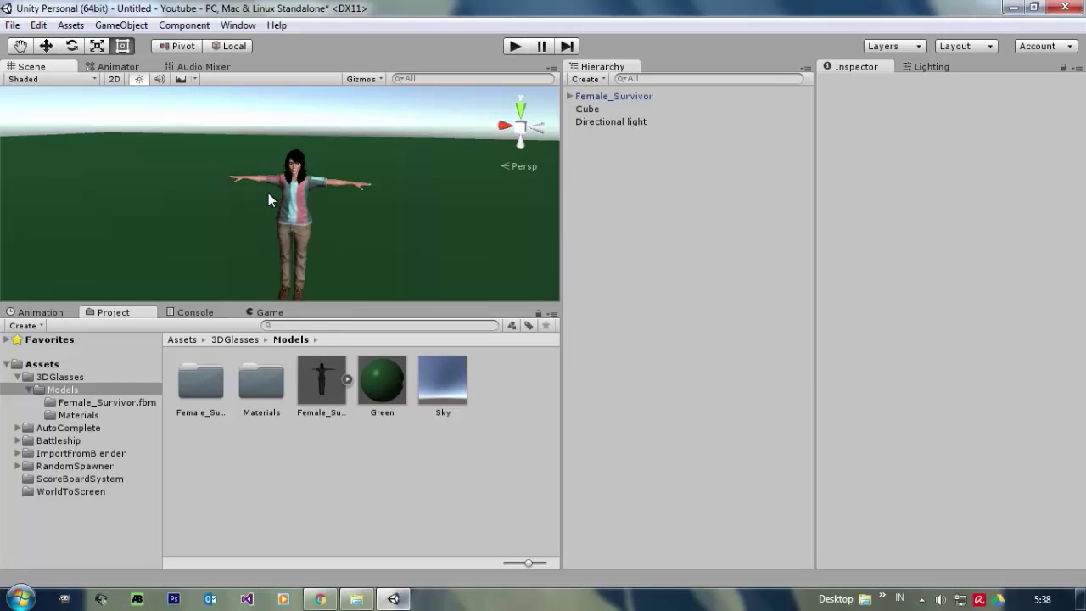
{"action": "left_click_drag", "start_coordinate": [266, 192], "coordinate": [344, 148], "text": "alt"}
{"action": "scroll", "coordinate": [345, 148], "scroll_direction": "up", "scroll_amount": 6, "text": "alt"}
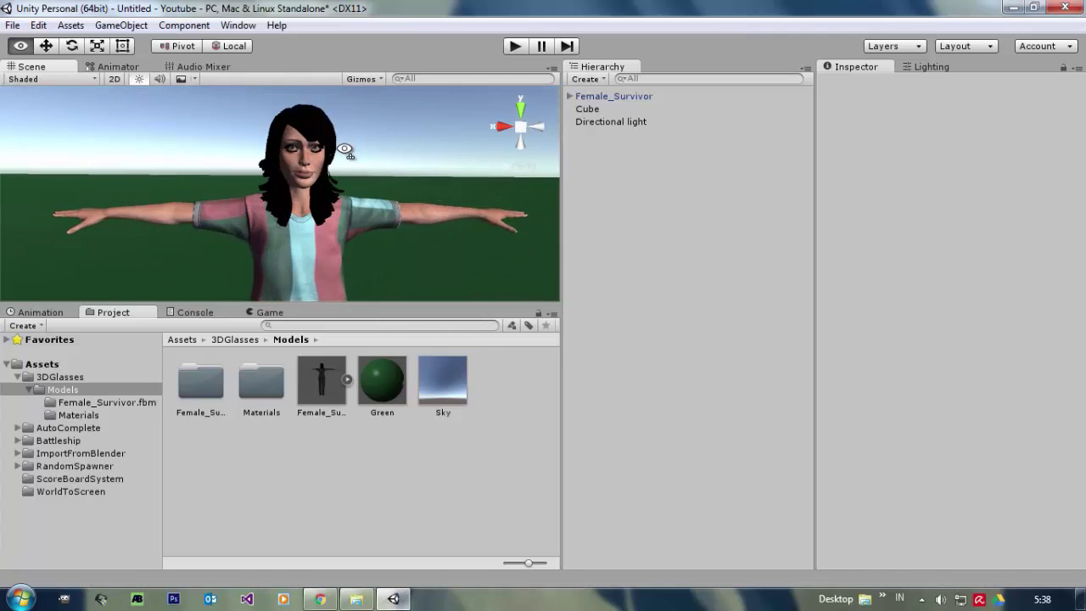
{"action": "key", "text": "s"}
{"action": "right_click_drag", "start_coordinate": [344, 149], "coordinate": [186, 197]}
{"action": "key", "text": "d"}
{"action": "key", "text": "w"}
{"action": "key", "text": "s"}
{"action": "left_click_drag", "start_coordinate": [186, 198], "coordinate": [213, 218], "text": "alt"}
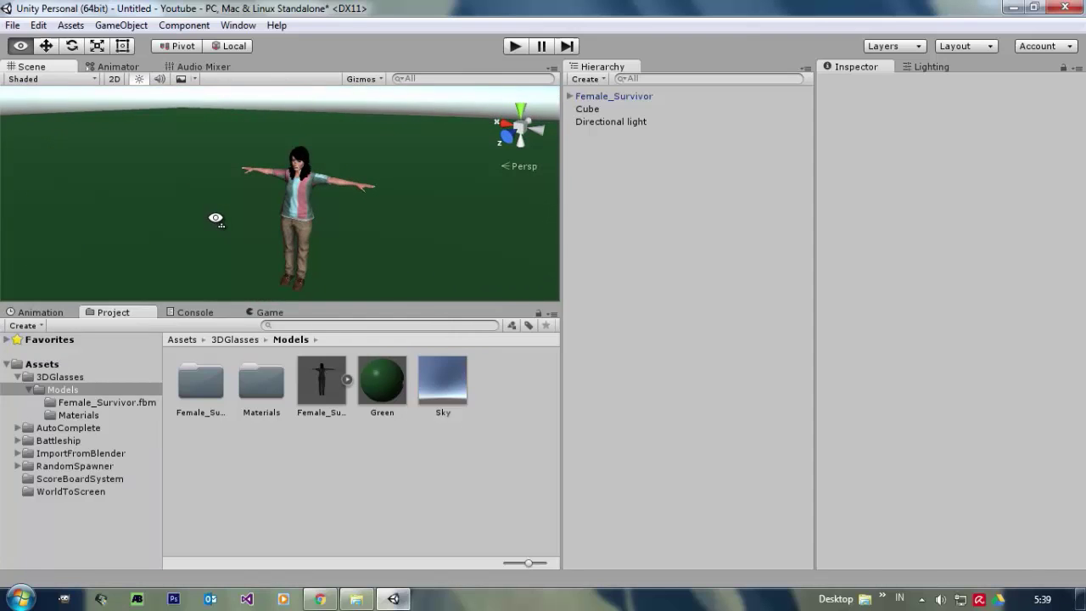
- Show the Game view and add a new camera object to the scene
{"action": "left_click", "coordinate": [276, 310]}
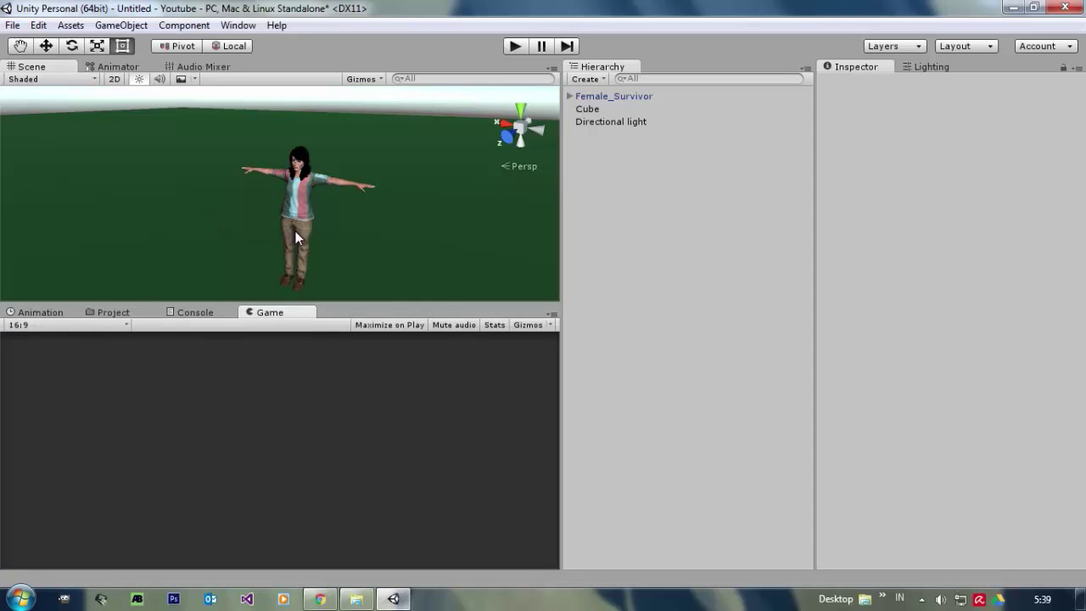
{"action": "right_click_drag", "start_coordinate": [293, 229], "coordinate": [290, 228]}
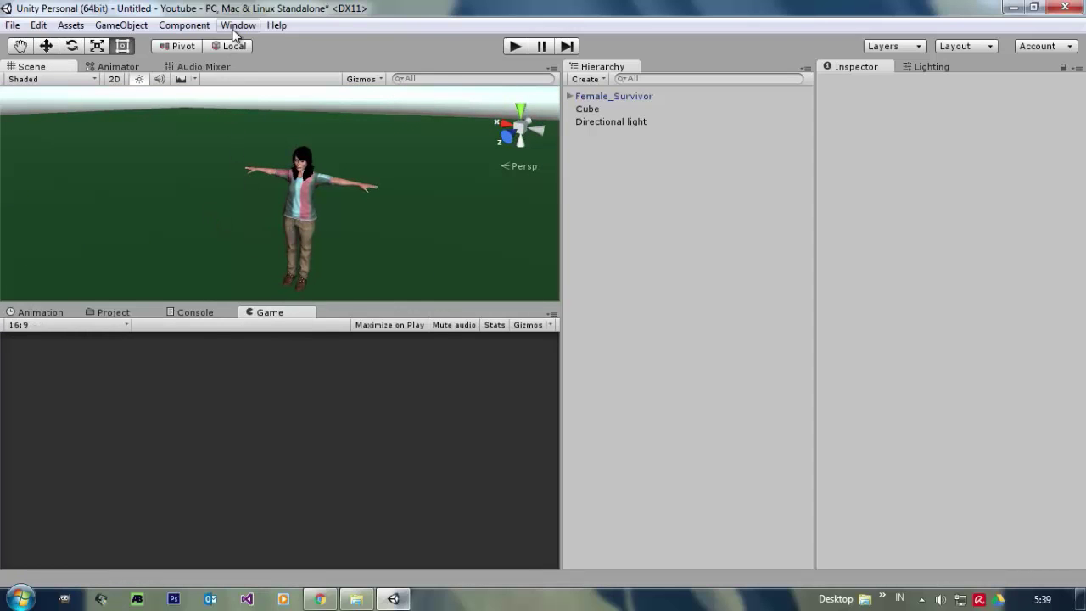
{"action": "left_click", "coordinate": [238, 25]}
{"action": "mouse_move", "coordinate": [71, 26]}
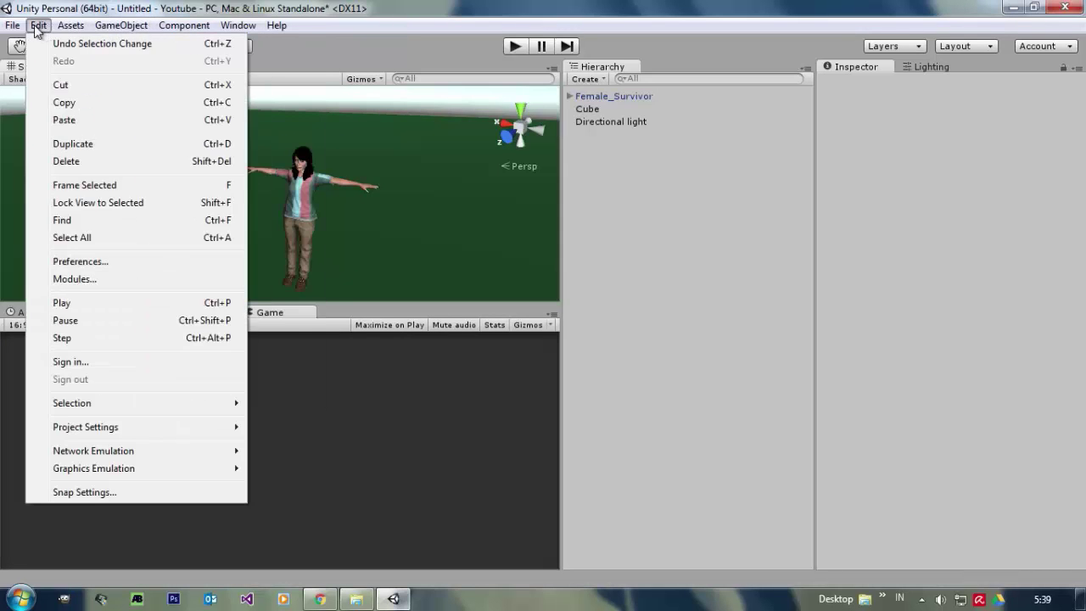
{"action": "mouse_move", "coordinate": [125, 28]}
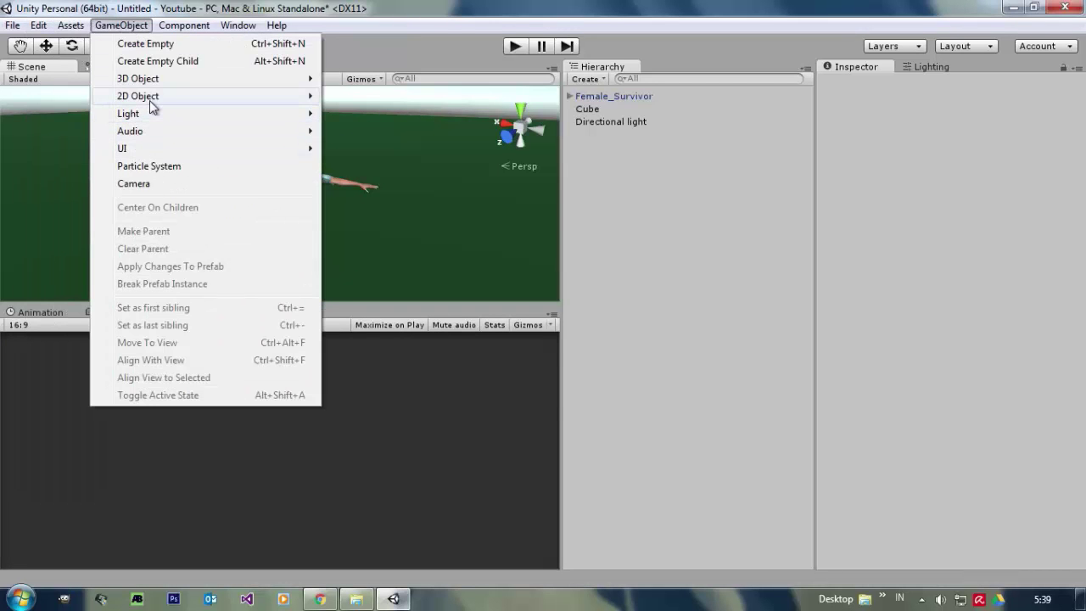
{"action": "left_click", "coordinate": [140, 184]}
- Frame the whole character from the front in the scene and align the new camera with that view
{"action": "scroll", "coordinate": [394, 174], "scroll_direction": "down", "scroll_amount": 2}
{"action": "left_click_drag", "start_coordinate": [395, 174], "coordinate": [431, 117], "text": "alt"}
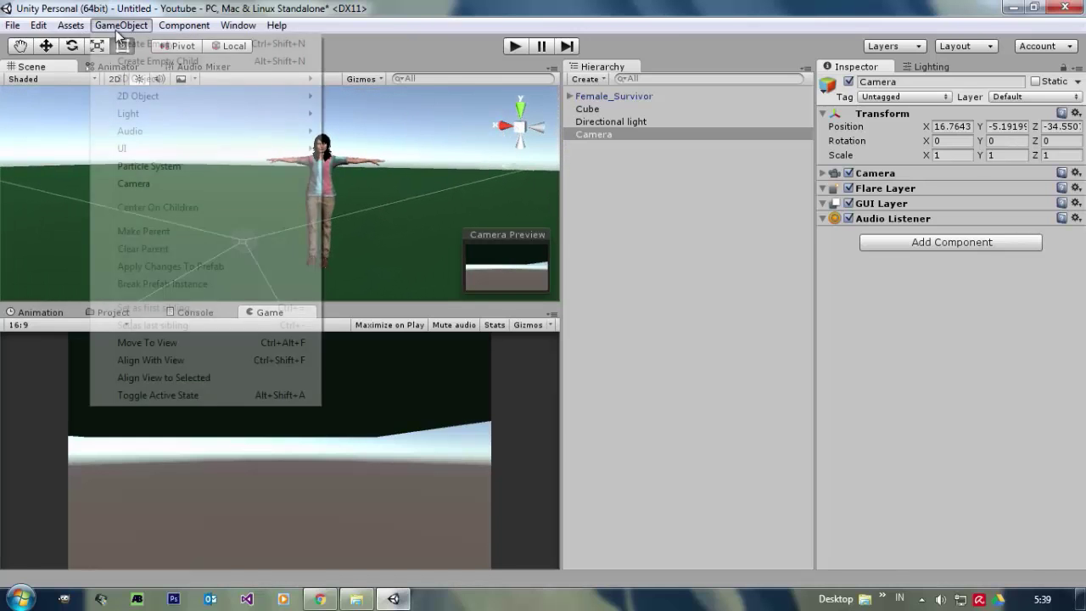
{"action": "left_click", "coordinate": [122, 24]}
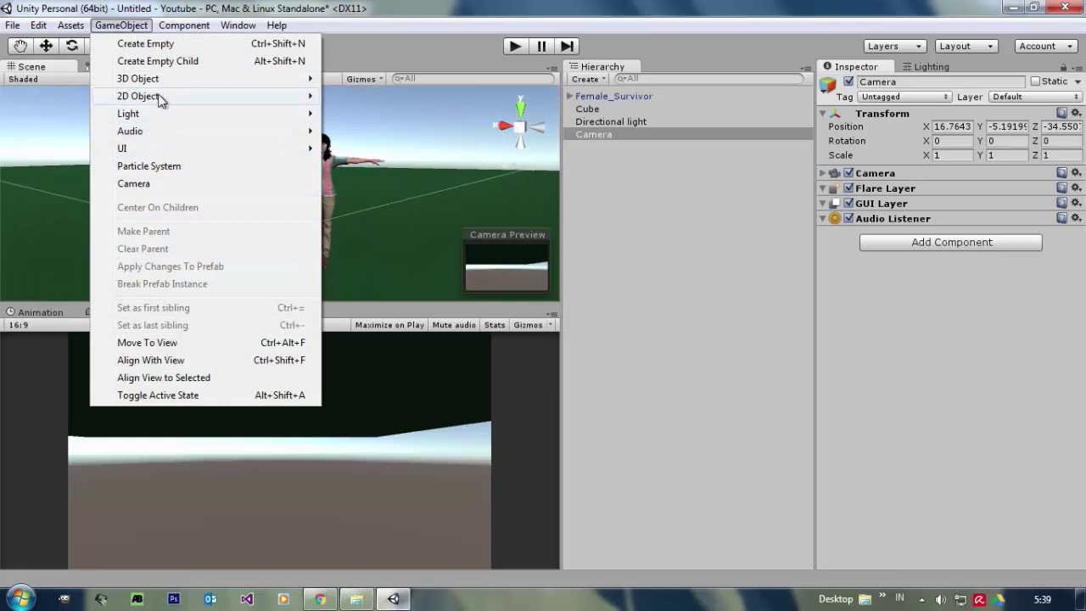
{"action": "left_click", "coordinate": [155, 363]}
- Turn the camera horizontally to about 172° and set its X and Z rotation to 0
{"action": "scroll", "coordinate": [344, 183], "scroll_direction": "down", "scroll_amount": 6}
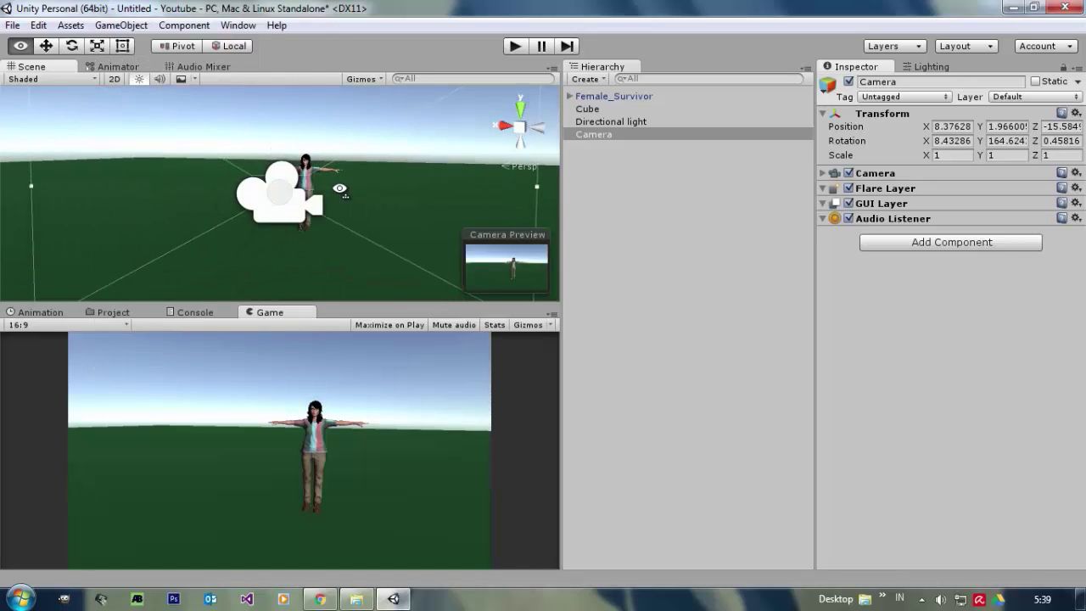
{"action": "key", "text": "e"}
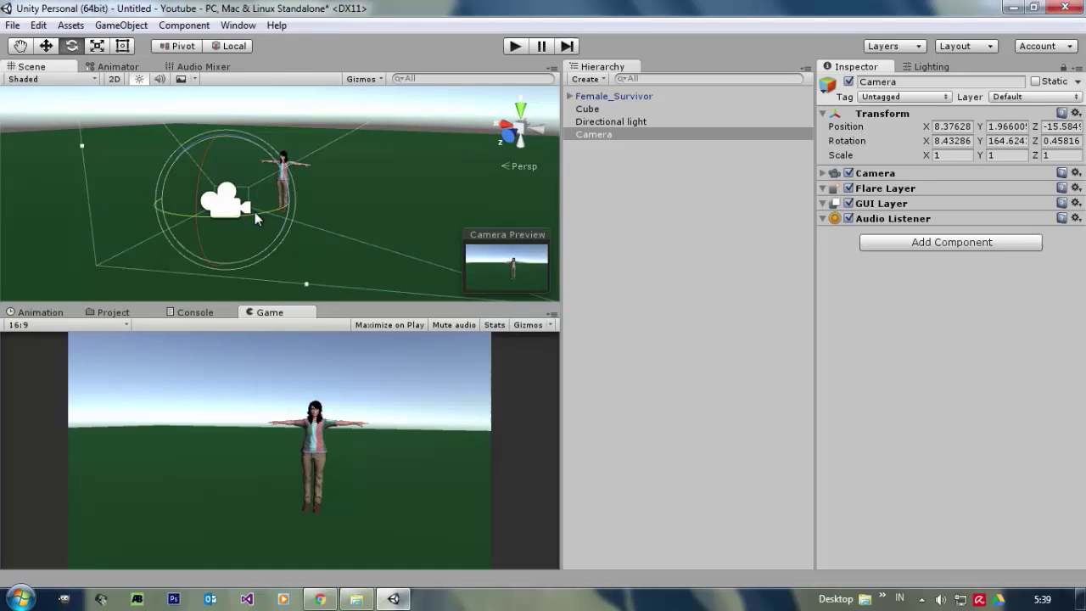
{"action": "left_click_drag", "start_coordinate": [255, 212], "coordinate": [247, 218]}
{"action": "key", "text": "w"}
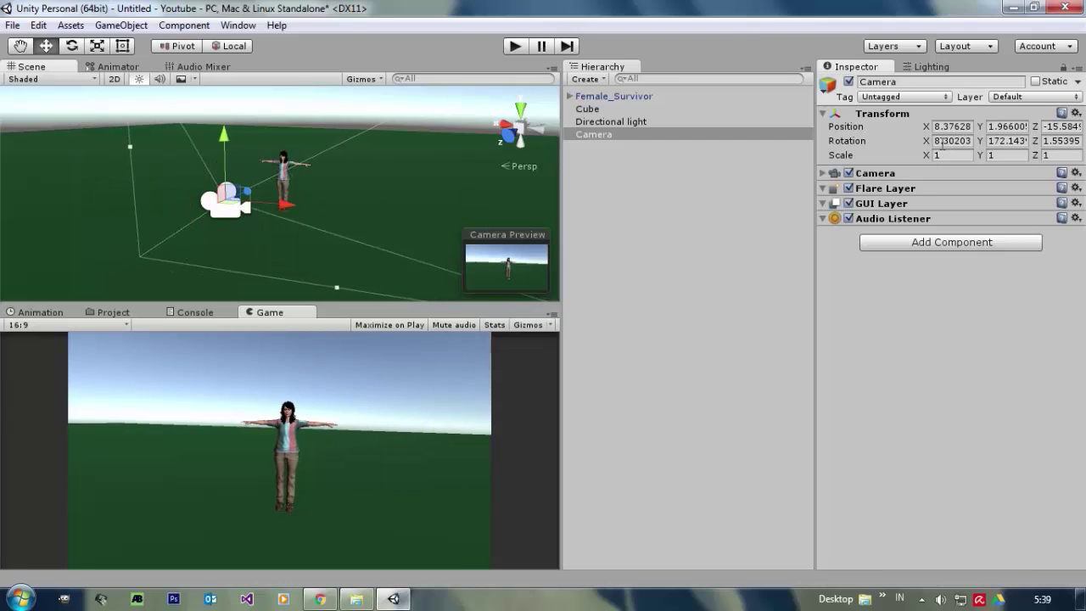
{"action": "left_click", "coordinate": [964, 140]}
{"action": "type", "text": "0"}
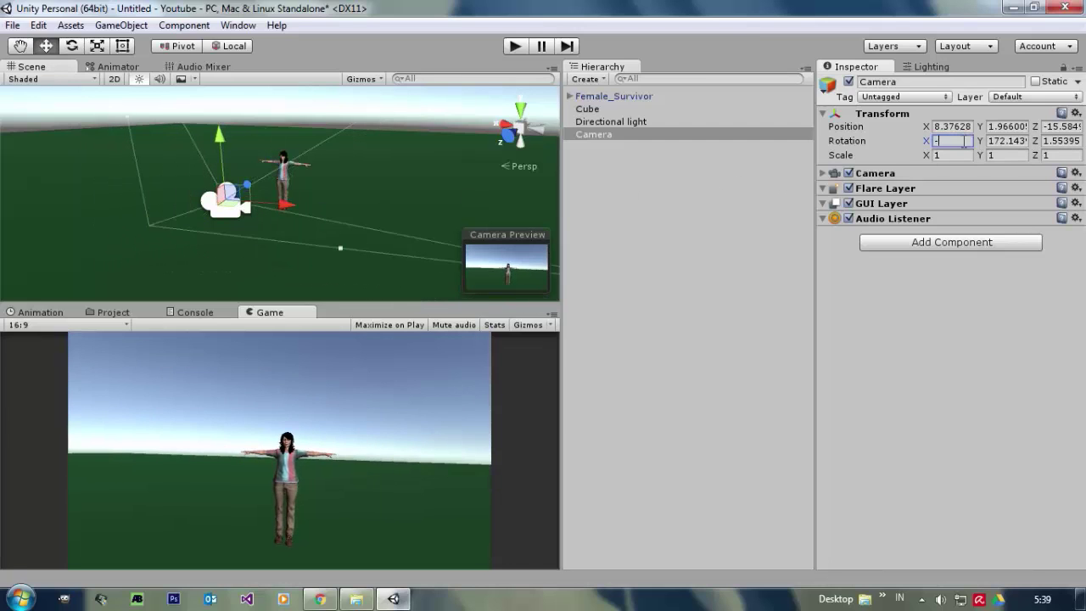
{"action": "left_click", "coordinate": [1060, 141]}
{"action": "type", "text": "0"}
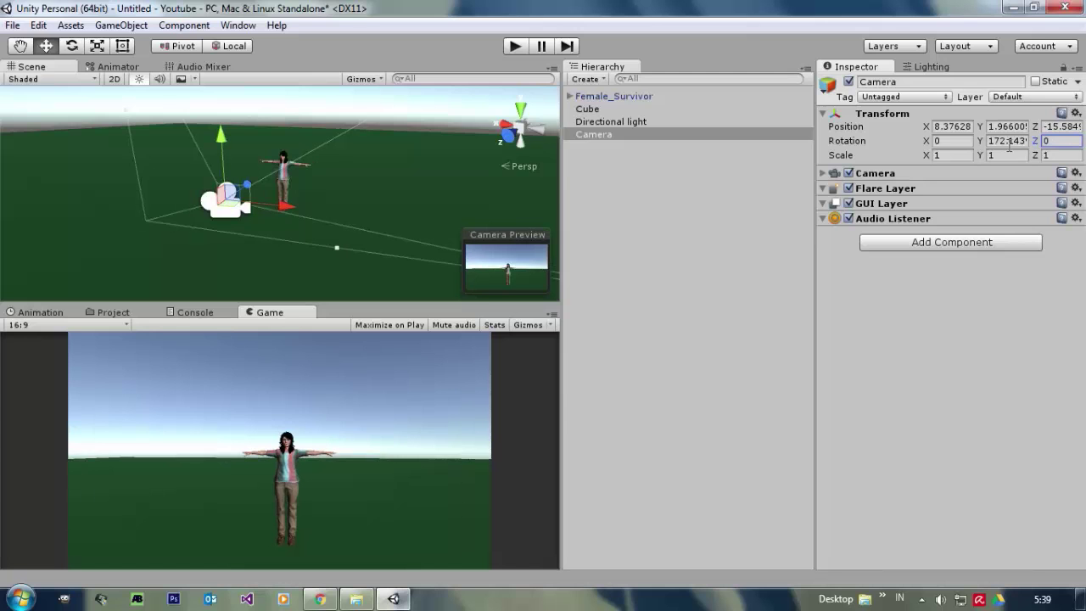
- Move the camera slightly towards the character, to about X 8.37 and Z -15.54
{"action": "right_click_drag", "start_coordinate": [269, 189], "coordinate": [146, 164]}
{"action": "key", "text": "w"}
{"action": "key", "text": "d"}
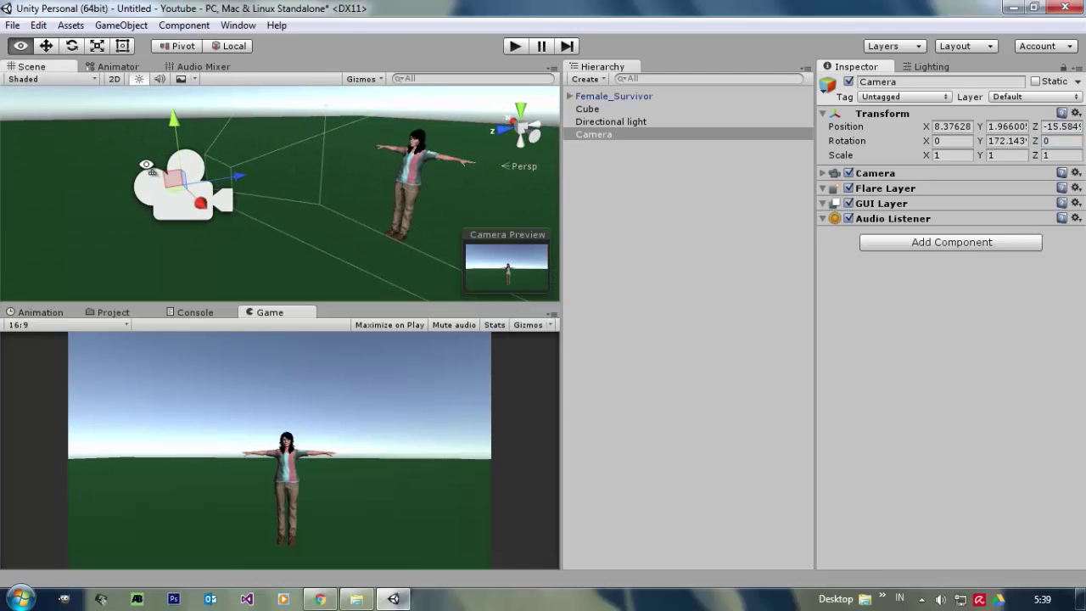
{"action": "mouse_move", "coordinate": [226, 178]}
{"action": "left_mouse_down"}
{"action": "mouse_move", "coordinate": [515, 150]}
{"action": "mouse_move", "coordinate": [240, 184]}
{"action": "left_mouse_up"}
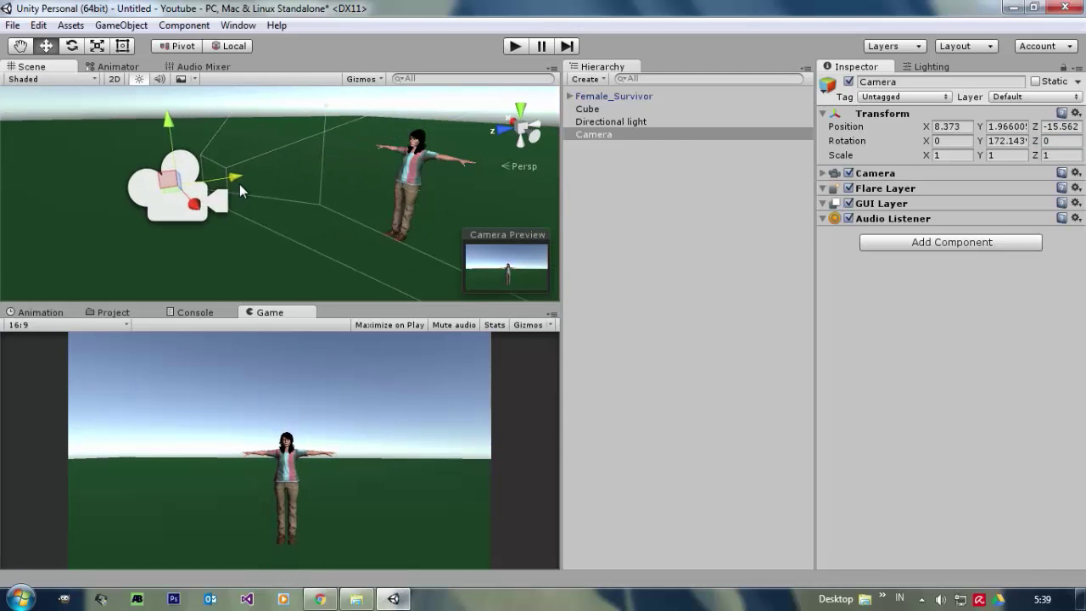
- Expand the camera's component settings and review the layers offered for its Culling Mask
{"action": "left_click", "coordinate": [883, 174]}
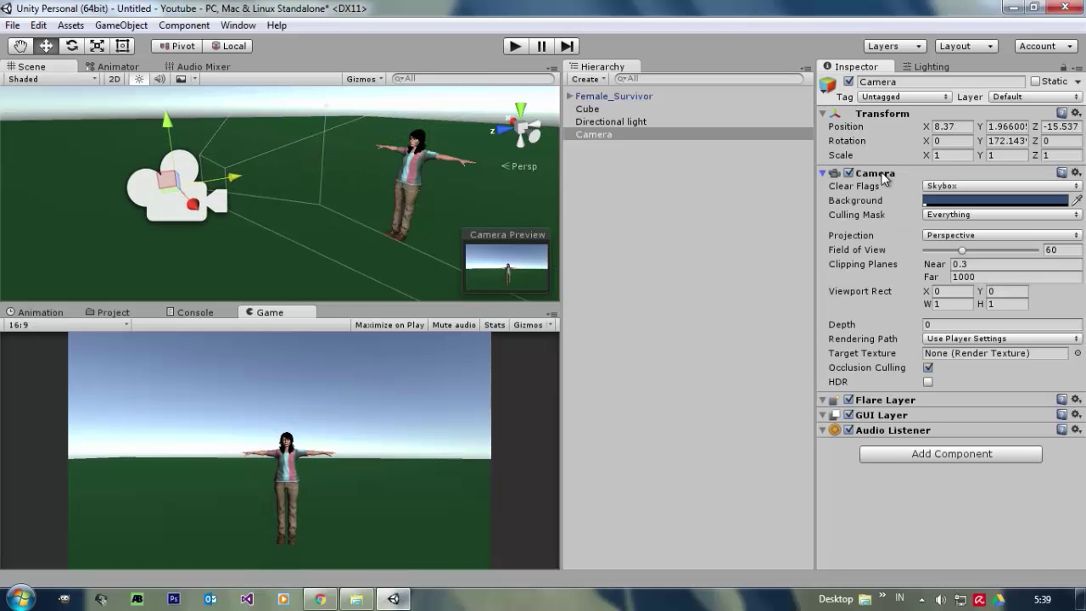
{"action": "right_click_drag", "start_coordinate": [407, 150], "coordinate": [295, 170]}
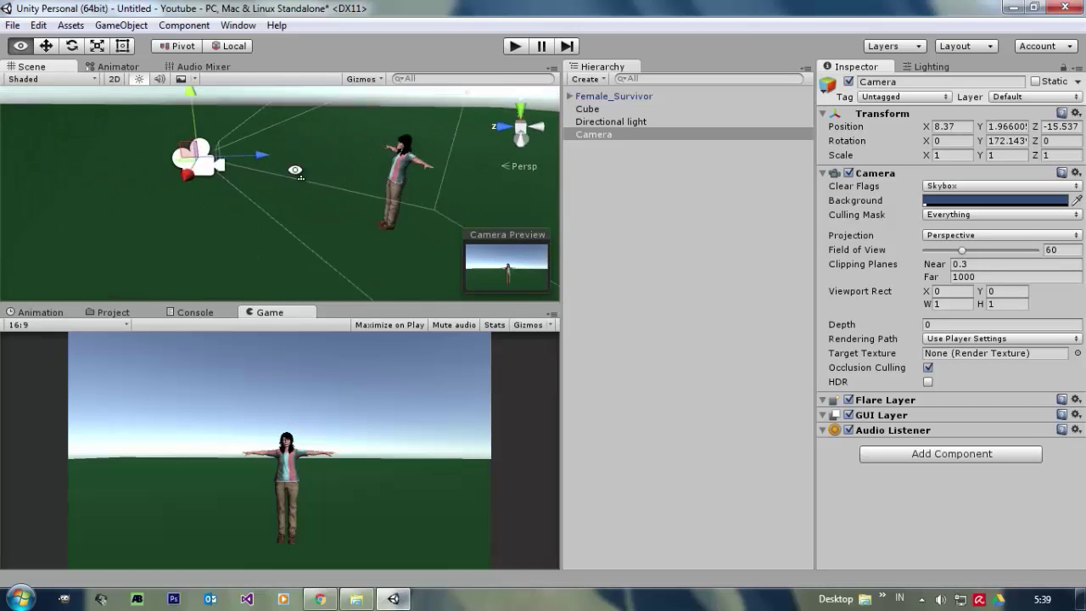
{"action": "double_click", "coordinate": [577, 134]}
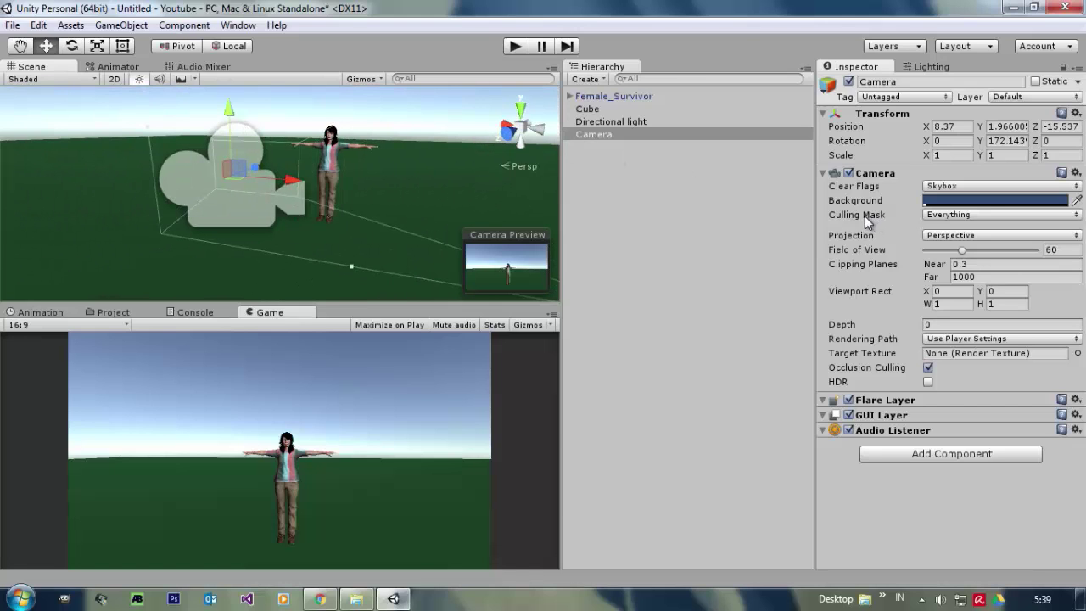
{"action": "left_click", "coordinate": [949, 219]}
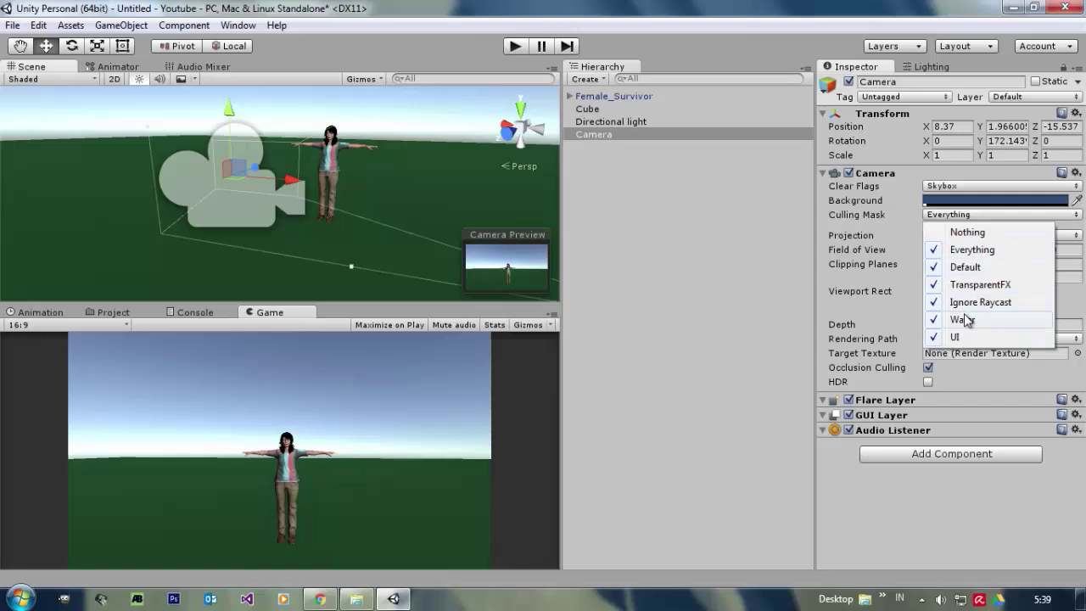
{"action": "left_click", "coordinate": [742, 257]}
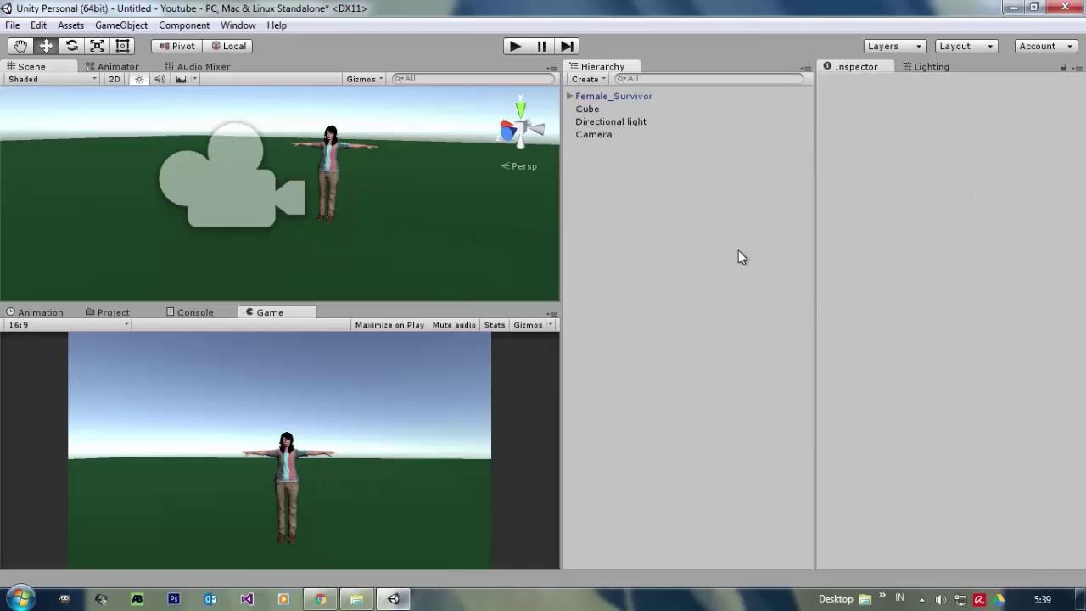
- Starting from the Female_Survivor object's layer options, add a new layer named GlassesOnly as User Layer 8
{"action": "left_click", "coordinate": [620, 97]}
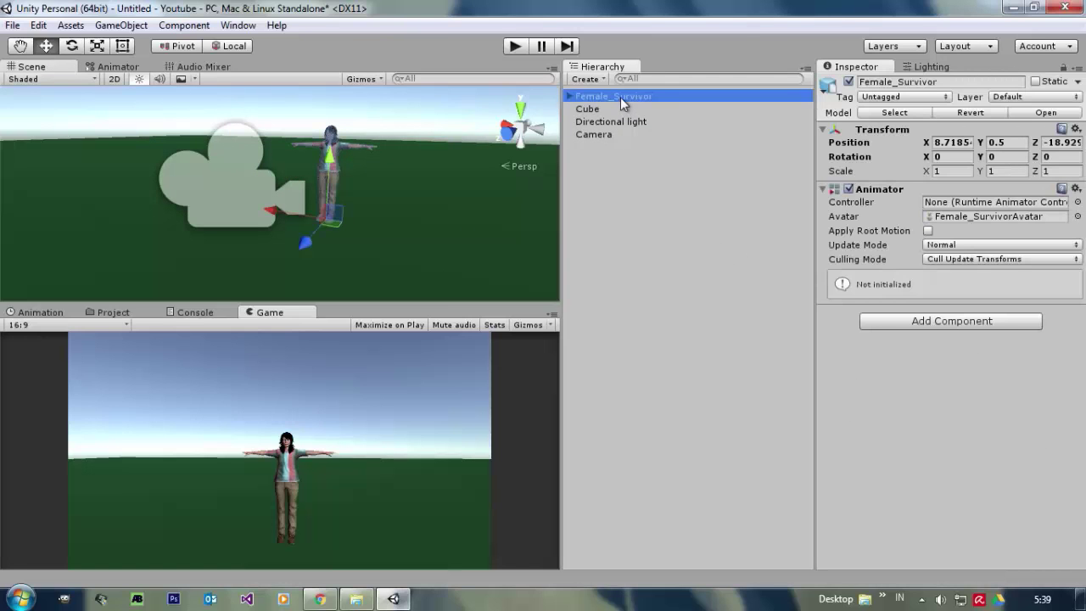
{"action": "left_click", "coordinate": [1022, 100]}
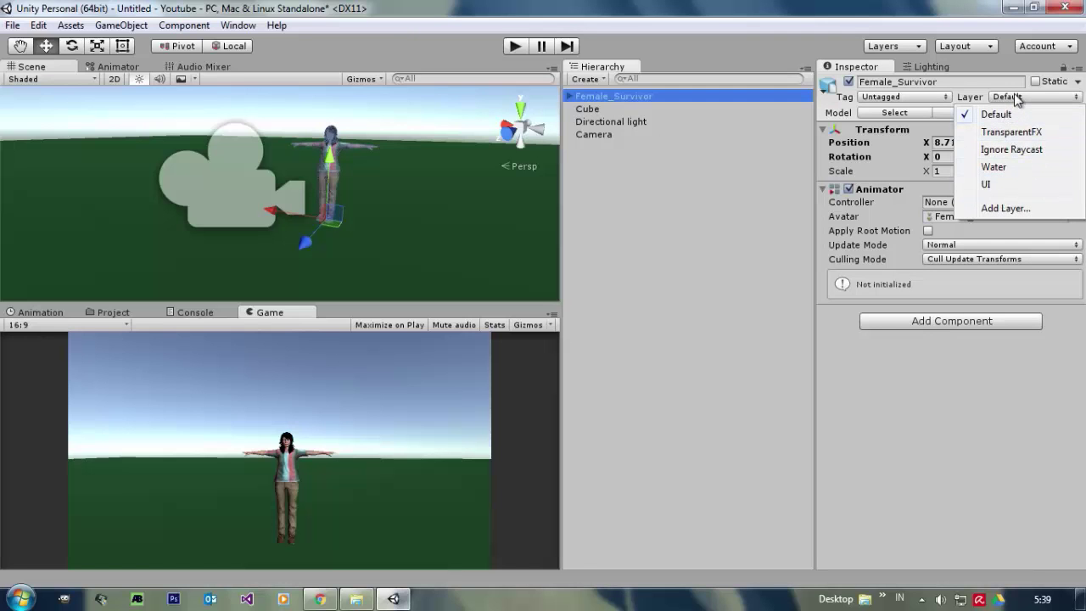
{"action": "left_click", "coordinate": [1002, 208]}
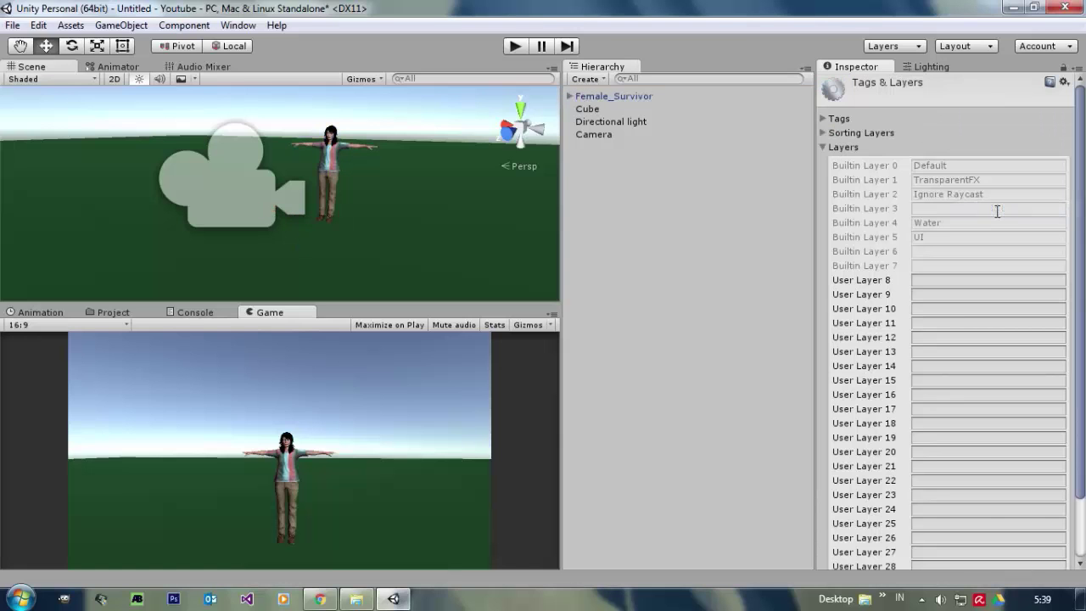
{"action": "left_click", "coordinate": [926, 283]}
{"action": "type", "text": "GlassOnl"}
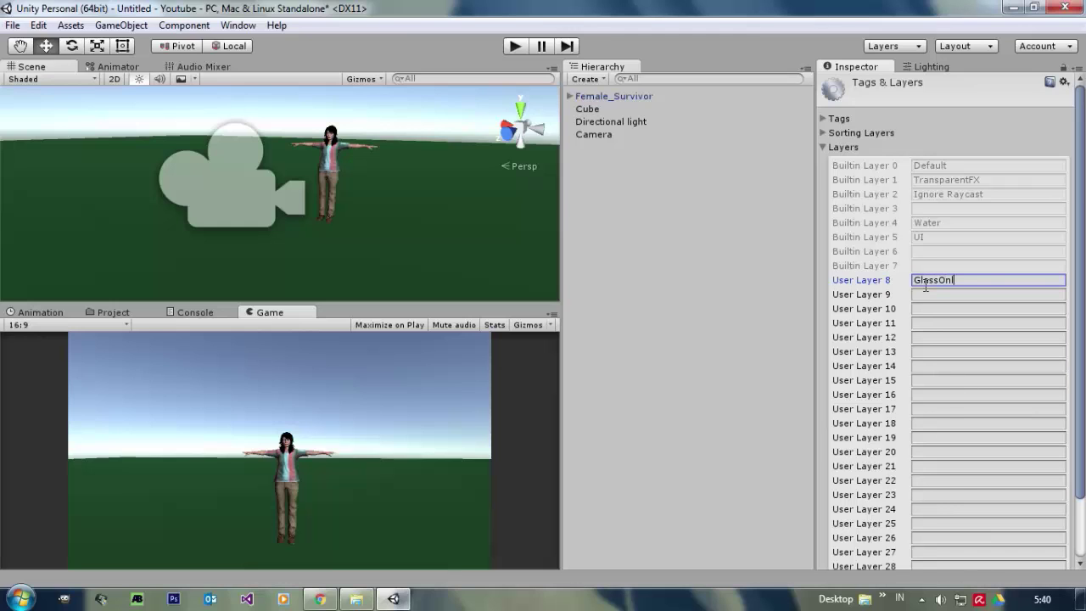
{"action": "key", "text": "BackSpace"}
{"action": "key", "text": "BackSpace"}
{"action": "key", "text": "BackSpace"}
{"action": "type", "text": "es"}
- Duplicate the camera and make the copy a child of the original camera
{"action": "left_click_drag", "start_coordinate": [339, 197], "coordinate": [278, 201], "text": "alt"}
{"action": "left_click", "coordinate": [279, 203]}
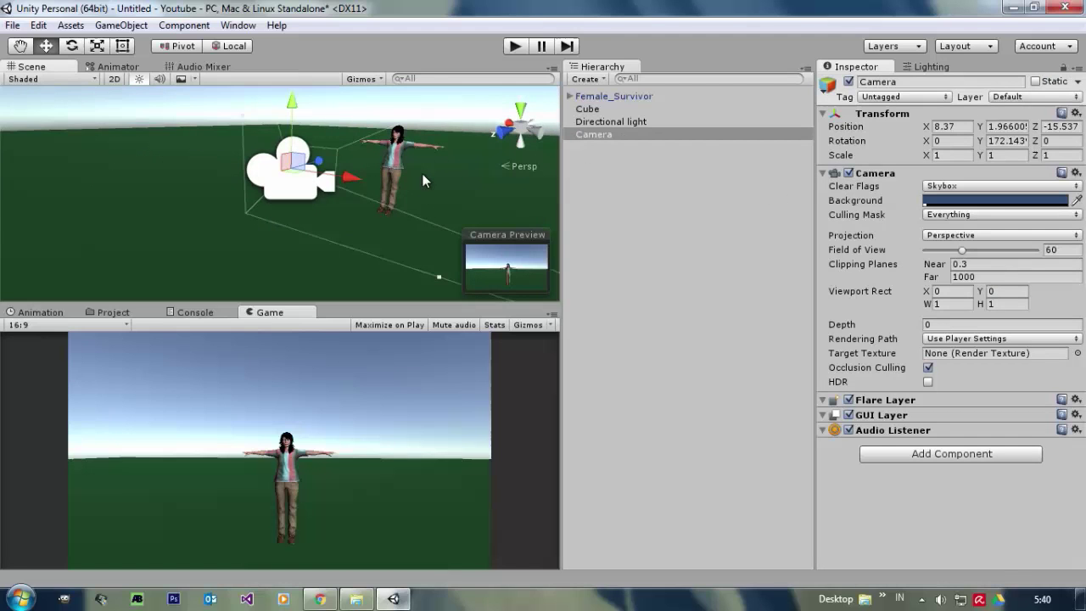
{"action": "right_click_drag", "start_coordinate": [422, 174], "coordinate": [407, 176]}
{"action": "key", "text": "ctrl+d"}
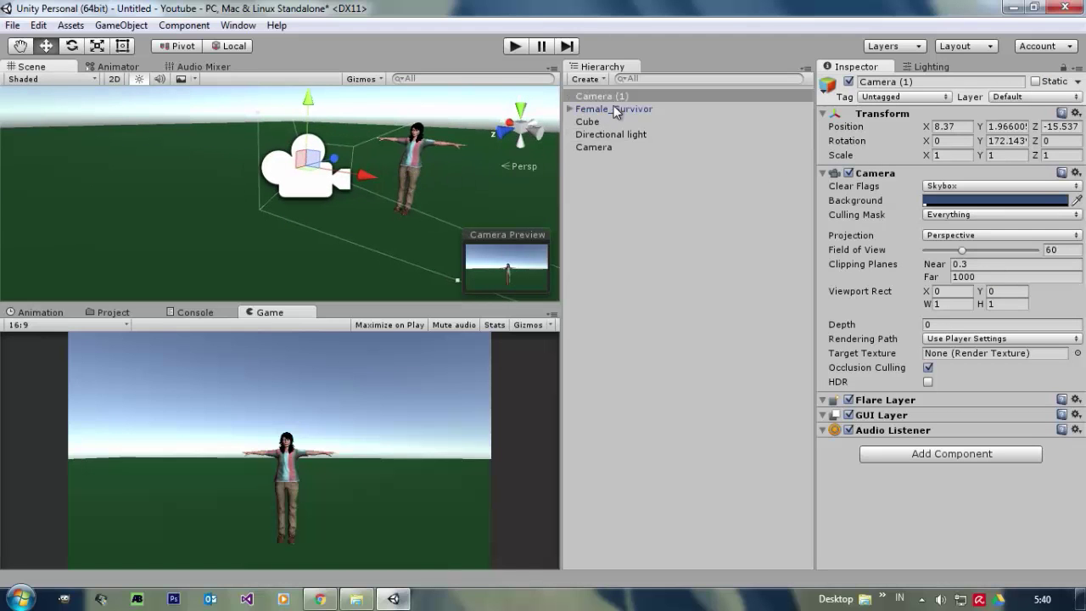
{"action": "left_click_drag", "start_coordinate": [616, 96], "coordinate": [604, 150]}
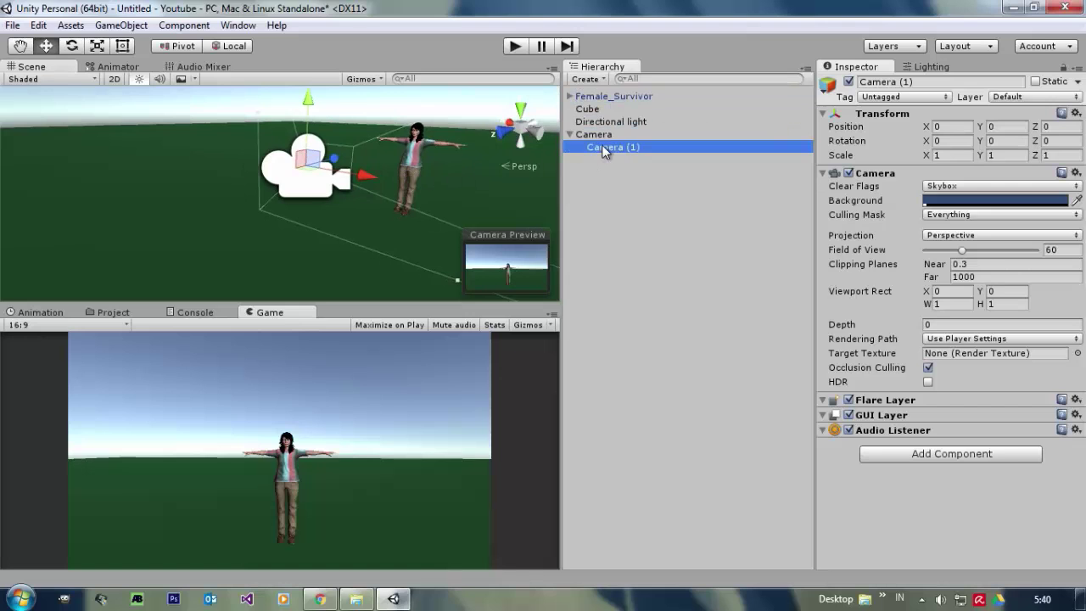
- Rename the child camera to GlassCamera
{"action": "double_click", "coordinate": [605, 148]}
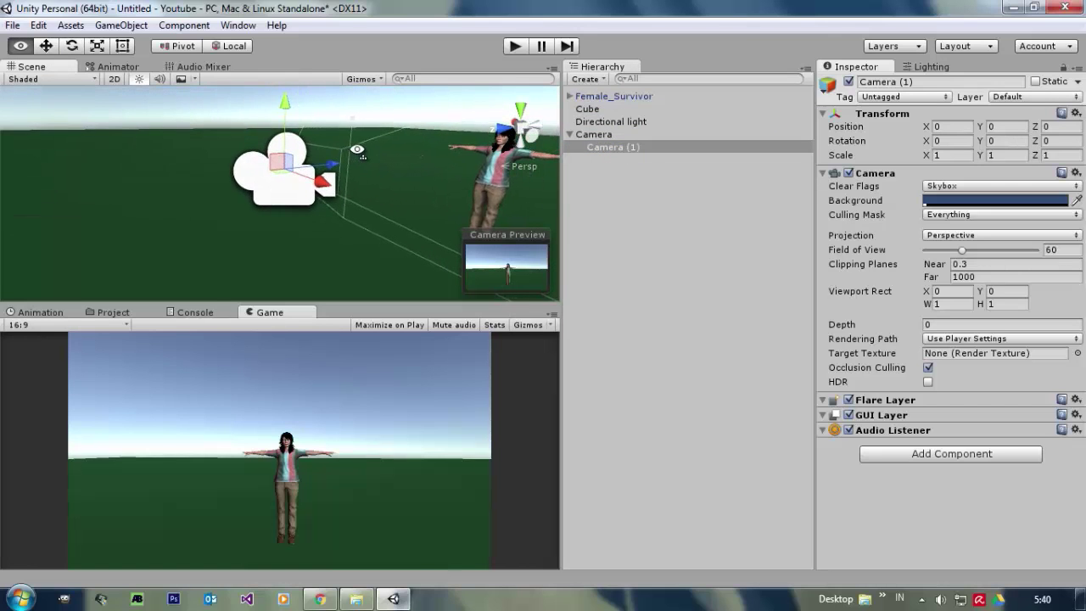
{"action": "left_click", "coordinate": [940, 82]}
{"action": "left_click", "coordinate": [941, 82]}
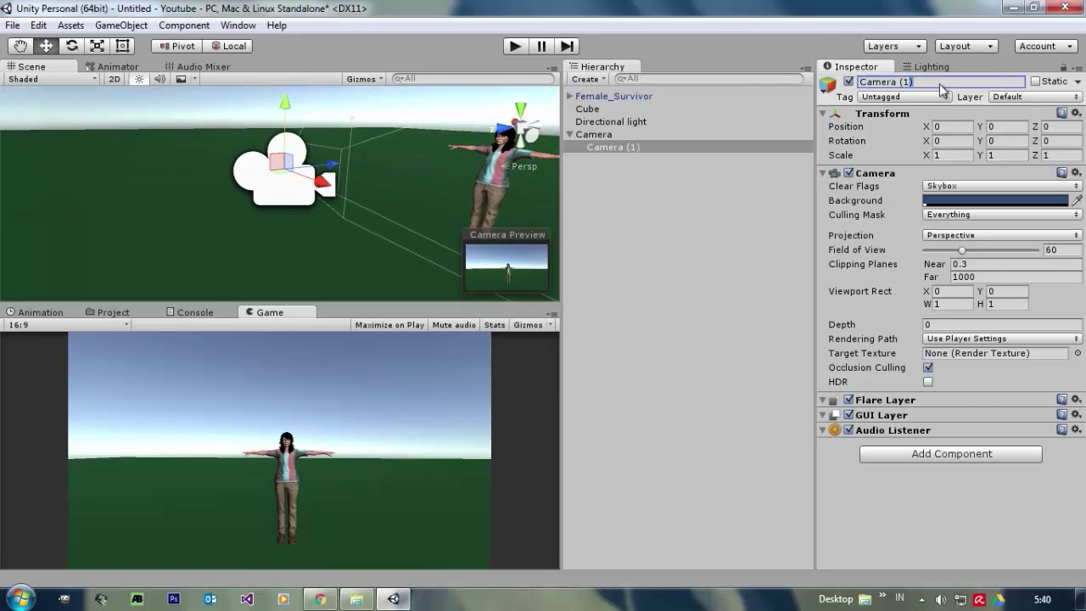
{"action": "key", "text": "BackSpace"}
{"action": "key", "text": "BackSpace"}
{"action": "left_click_drag", "start_coordinate": [941, 83], "coordinate": [759, 83]}
{"action": "type", "text": "GlassCamera"}
{"action": "key", "text": "Return"}
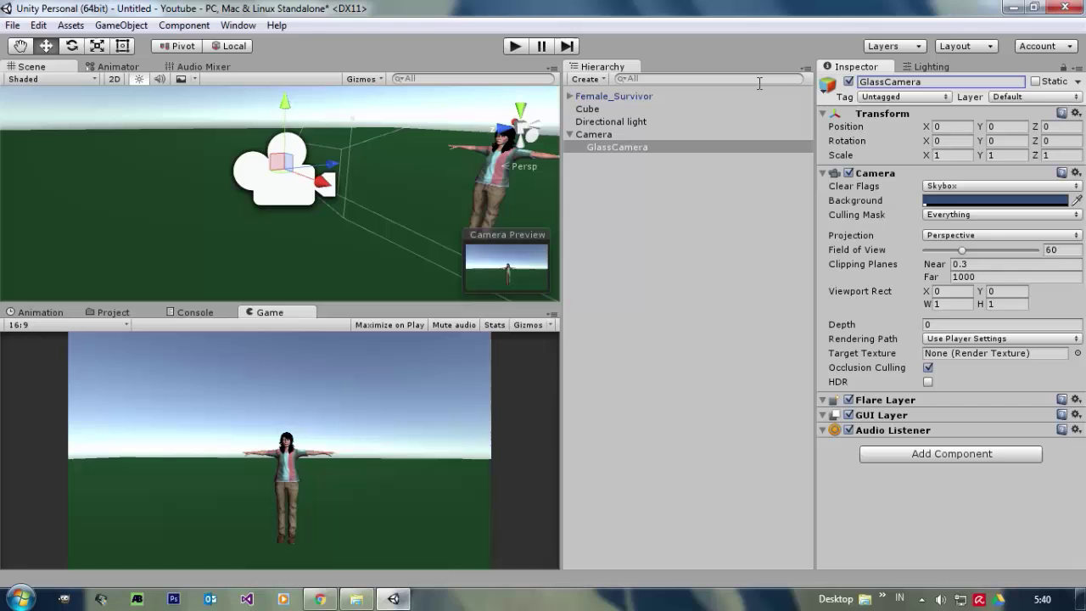
- Set the GlassCamera's Culling Mask to only the GlassesOnly layer
{"action": "right_click_drag", "start_coordinate": [324, 211], "coordinate": [347, 216]}
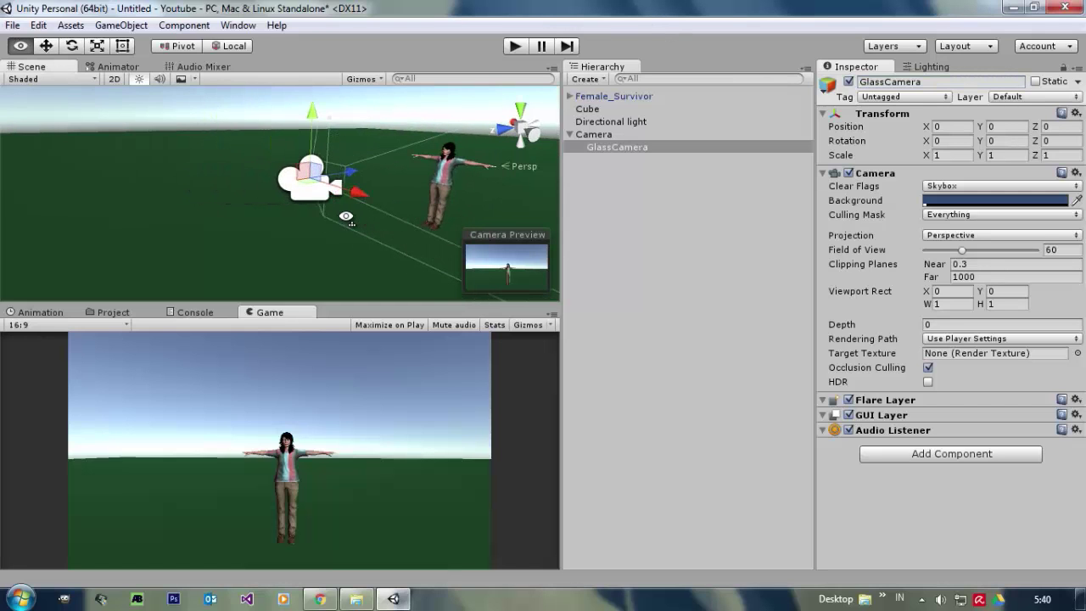
{"action": "left_click", "coordinate": [935, 219]}
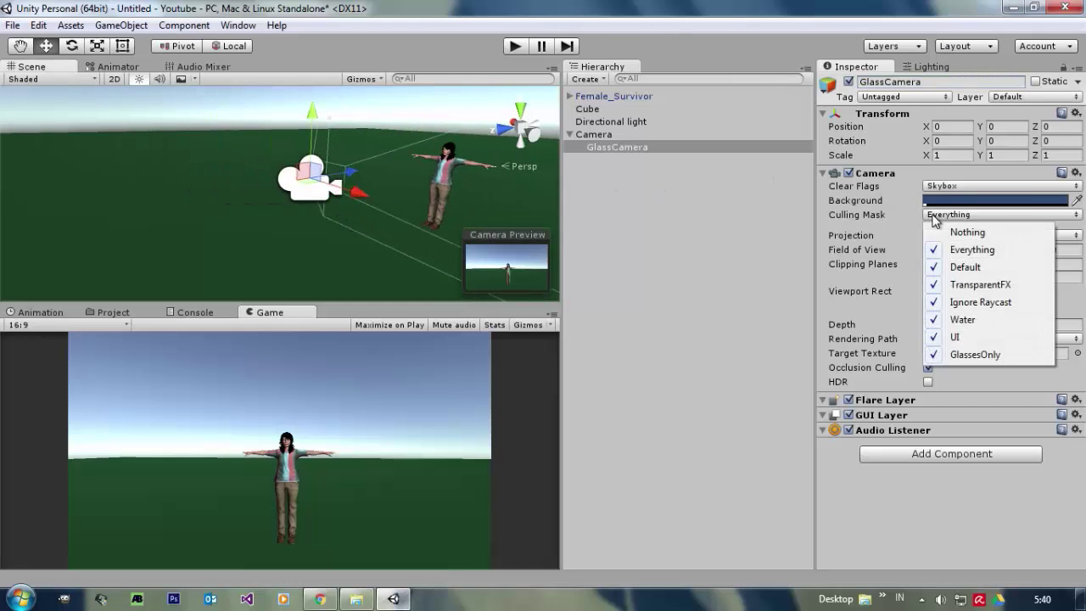
{"action": "left_click", "coordinate": [974, 234]}
{"action": "left_click", "coordinate": [934, 214]}
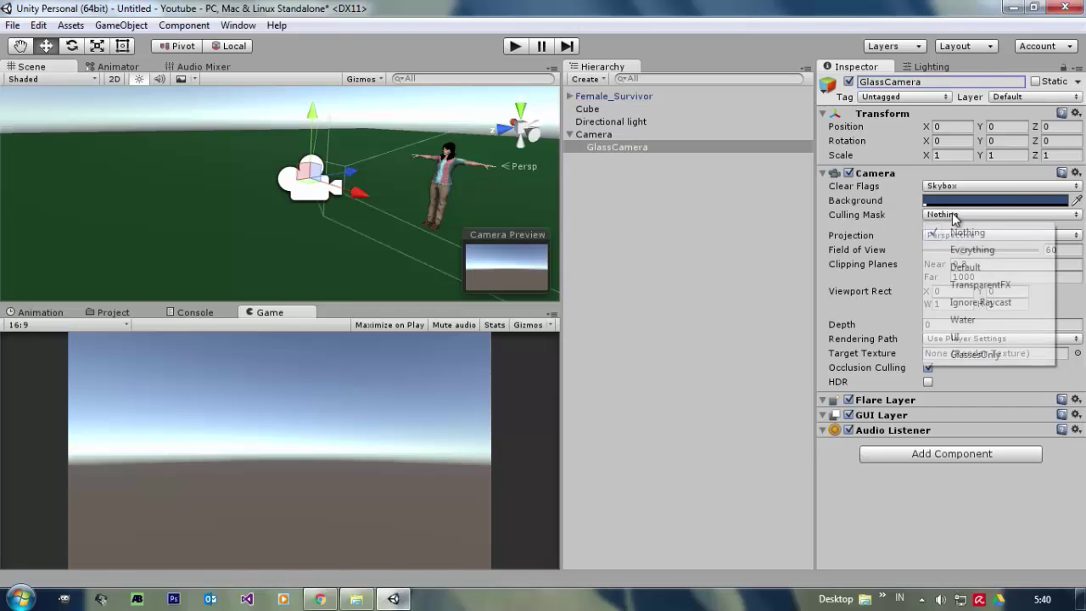
{"action": "left_click", "coordinate": [976, 355]}
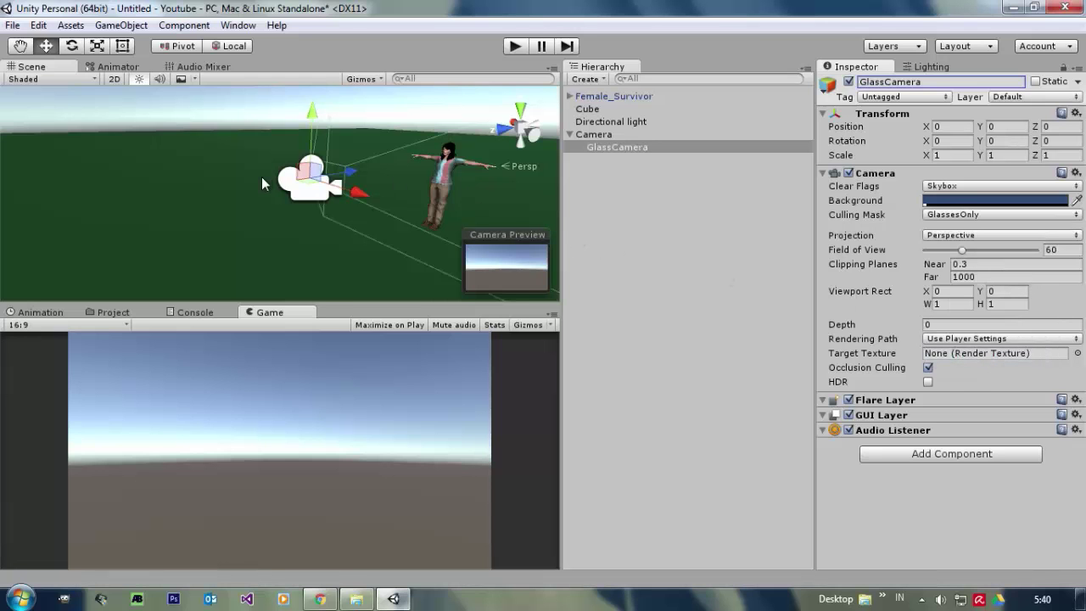
- Duplicate the Female_Survivor character in the scene
{"action": "left_click_drag", "start_coordinate": [261, 177], "coordinate": [400, 152], "text": "alt"}
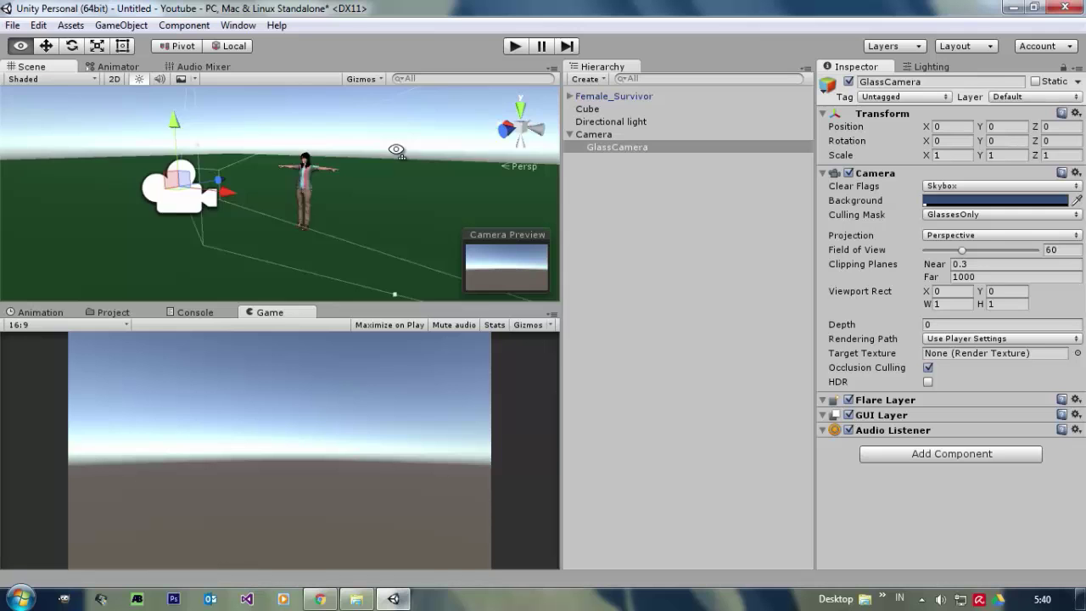
{"action": "key", "text": "w"}
{"action": "right_click_drag", "start_coordinate": [397, 150], "coordinate": [437, 142]}
{"action": "key", "text": "s"}
{"action": "key", "text": "w"}
{"action": "key", "text": "w"}
{"action": "key", "text": "d"}
{"action": "key", "text": "a"}
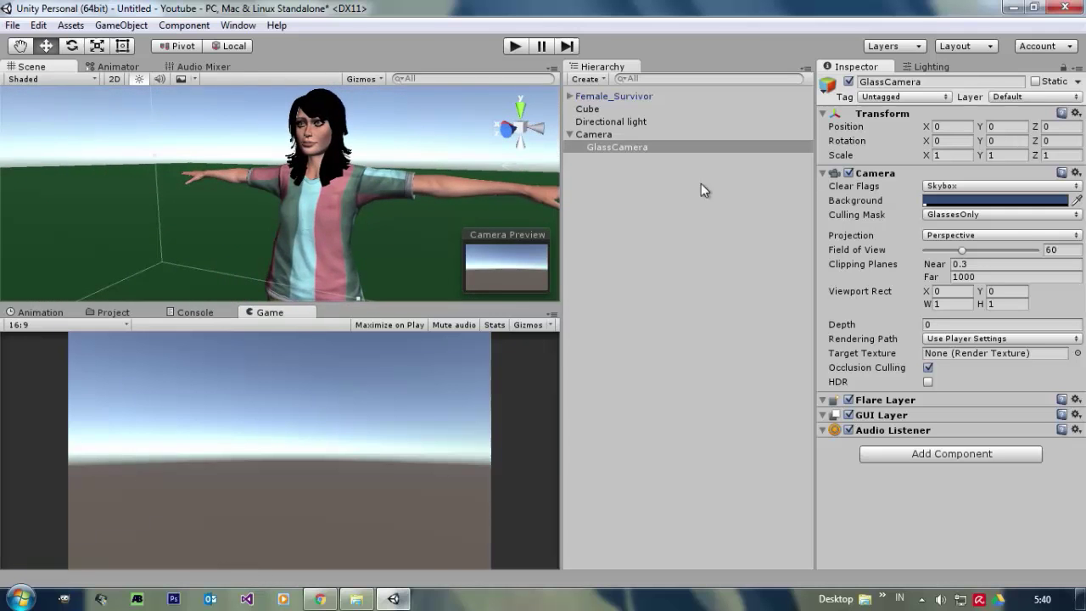
{"action": "left_click", "coordinate": [607, 96]}
{"action": "key", "text": "ctrl+d"}
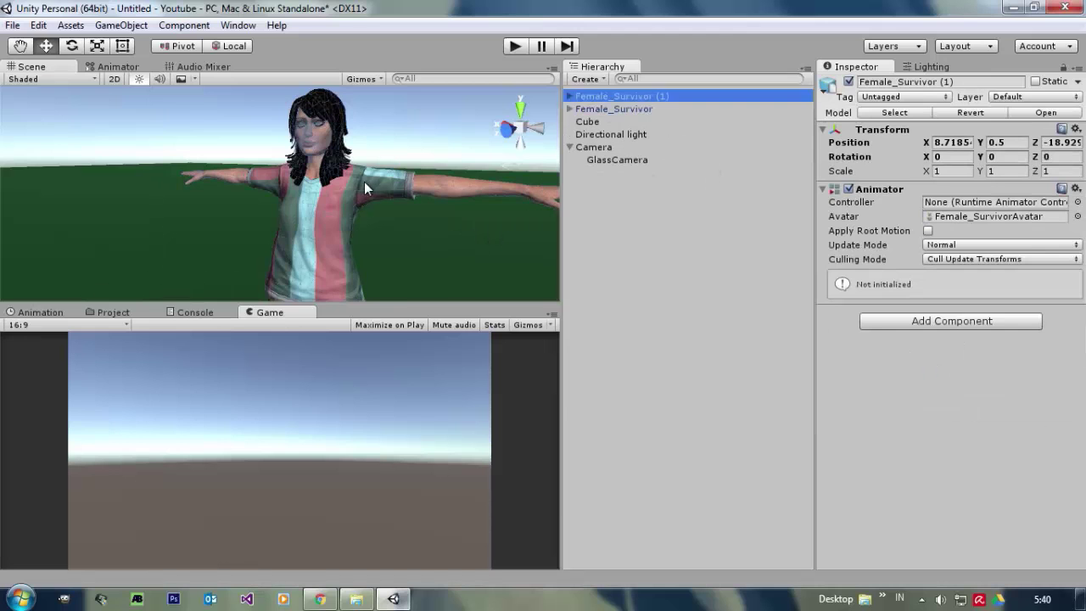
- Move the duplicated character sideways along X to position 7.1, beside the original
{"action": "key", "text": "s"}
{"action": "right_click_drag", "start_coordinate": [364, 182], "coordinate": [412, 235]}
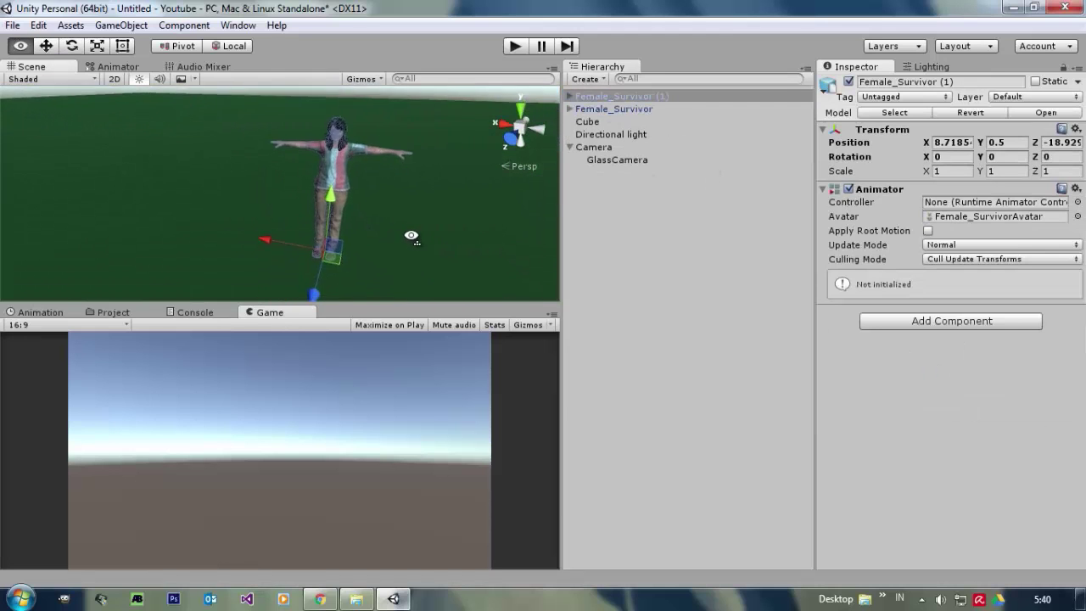
{"action": "scroll", "coordinate": [412, 236], "scroll_direction": "up", "scroll_amount": 4, "text": "alt"}
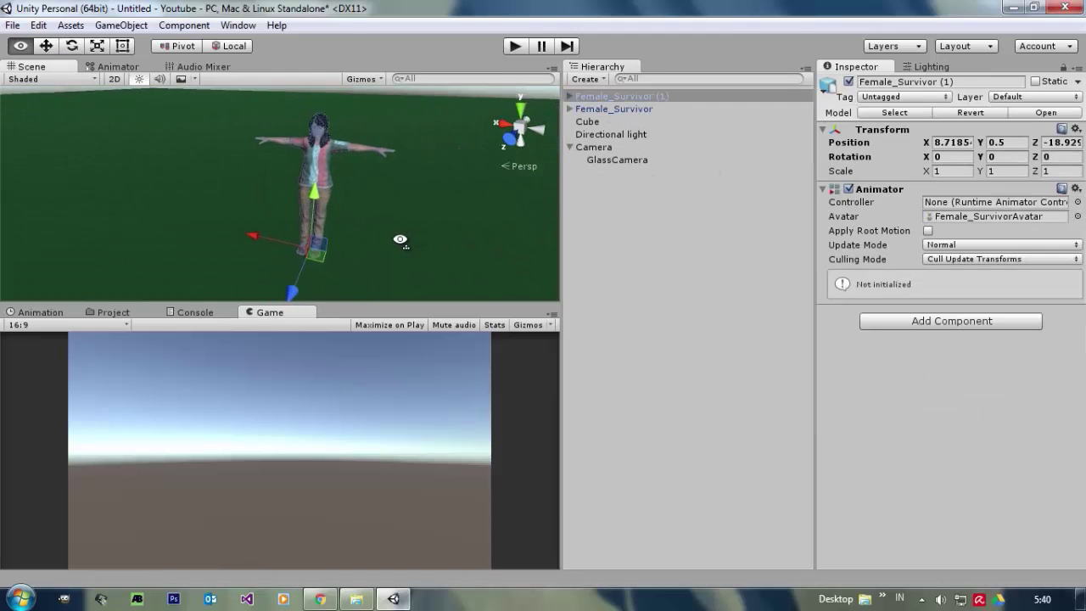
{"action": "left_click", "coordinate": [119, 313]}
{"action": "left_click_drag", "start_coordinate": [364, 158], "coordinate": [340, 118], "text": "alt"}
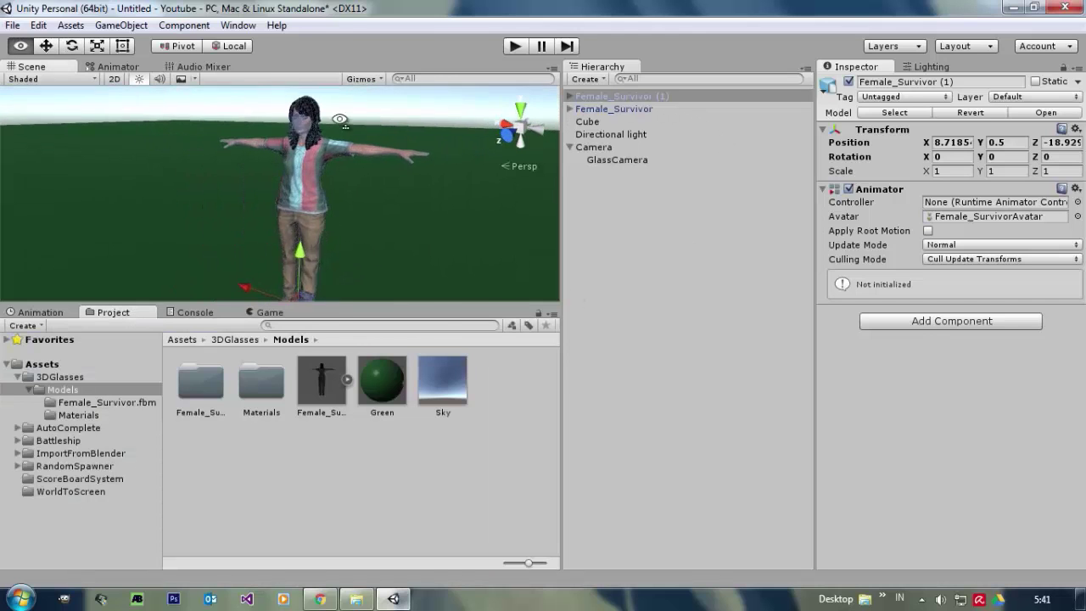
{"action": "right_click_drag", "start_coordinate": [340, 119], "coordinate": [299, 129]}
{"action": "left_click_drag", "start_coordinate": [281, 282], "coordinate": [393, 298]}
{"action": "key", "text": "s"}
{"action": "mouse_move", "coordinate": [297, 182]}
{"action": "right_mouse_down"}
{"action": "mouse_move", "coordinate": [283, 182]}
{"action": "mouse_move", "coordinate": [295, 186]}
{"action": "right_mouse_up"}
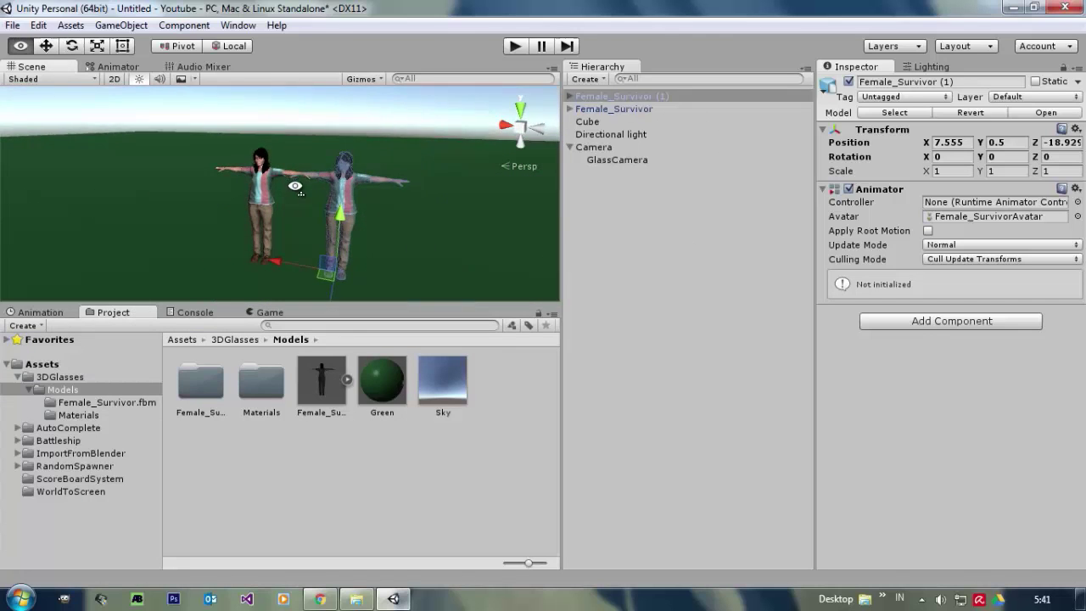
{"action": "mouse_move", "coordinate": [316, 263]}
{"action": "left_mouse_down"}
{"action": "mouse_move", "coordinate": [285, 262]}
{"action": "mouse_move", "coordinate": [302, 265]}
{"action": "left_mouse_up"}
{"action": "scroll", "coordinate": [376, 223], "scroll_direction": "up", "scroll_amount": 4, "text": "alt"}
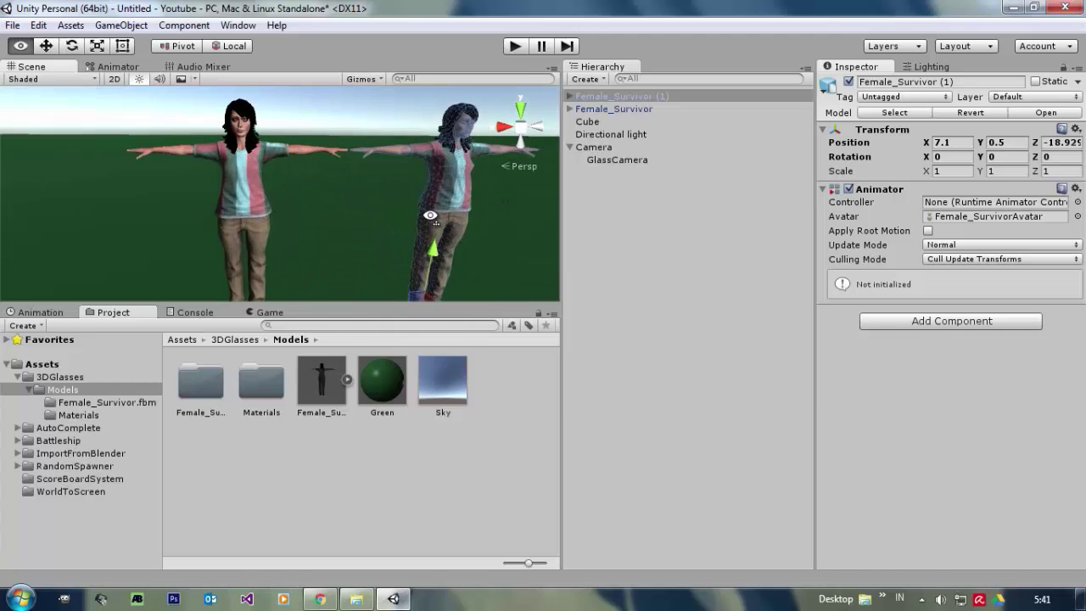
{"action": "left_click_drag", "start_coordinate": [431, 215], "coordinate": [365, 227], "text": "alt"}
- Create a new material named HeatMateral in the Materials folder inside Models
{"action": "left_click", "coordinate": [251, 397]}
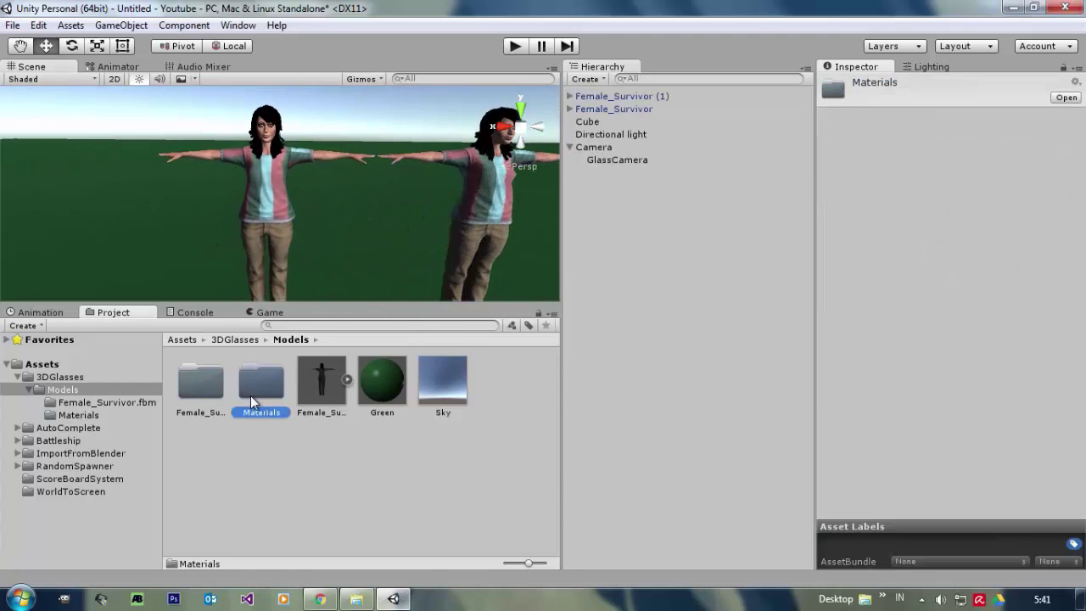
{"action": "double_click", "coordinate": [251, 395]}
{"action": "right_click", "coordinate": [289, 464]}
{"action": "mouse_move", "coordinate": [365, 195]}
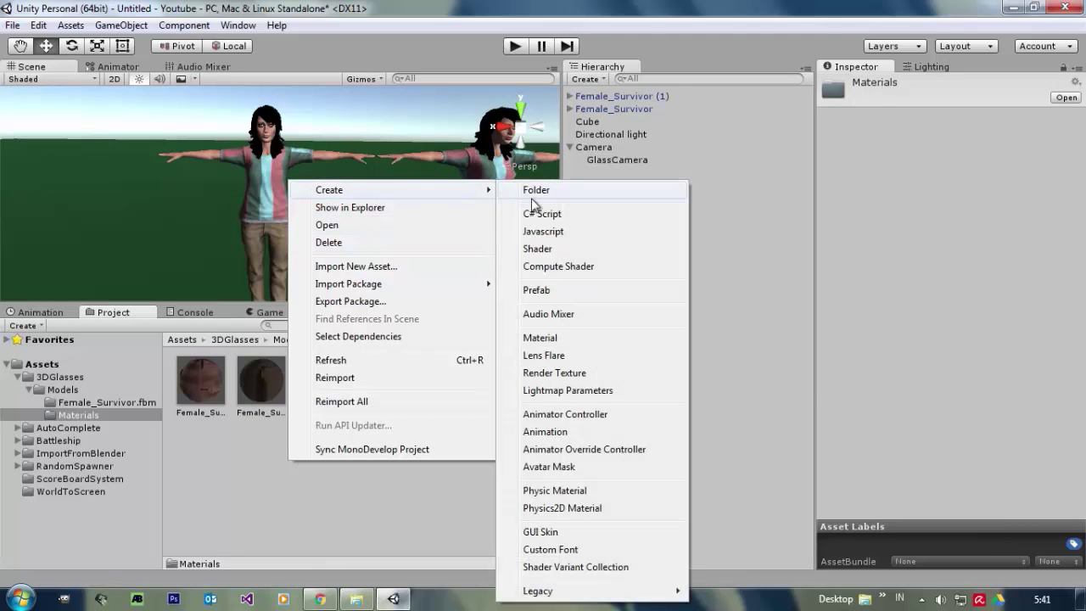
{"action": "left_click", "coordinate": [567, 339]}
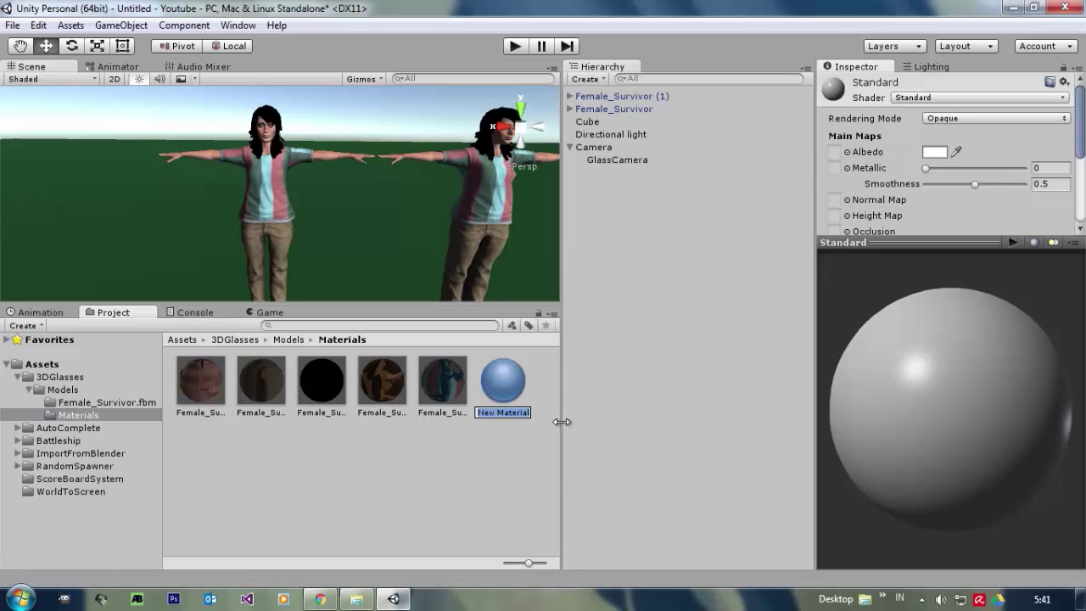
{"action": "type", "text": "HeatMateral"}
{"action": "key", "text": "Return"}
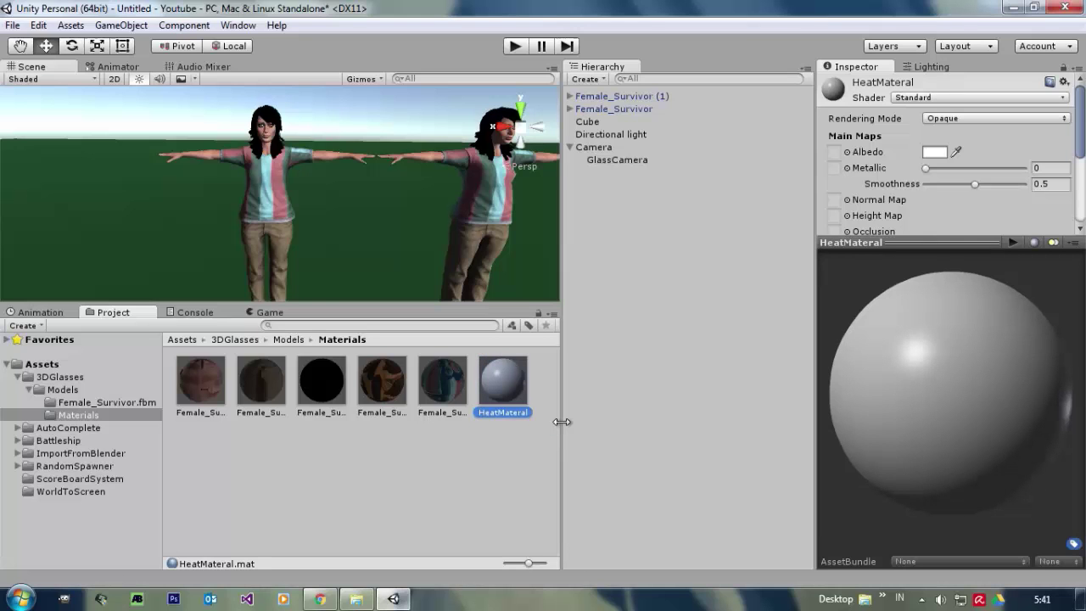
- Set HeatMateral's emission to a fully saturated bright green (32FF00) at brightness 1
{"action": "left_click_drag", "start_coordinate": [383, 197], "coordinate": [314, 215], "text": "alt"}
{"action": "scroll", "coordinate": [934, 161], "scroll_direction": "down", "scroll_amount": 5}
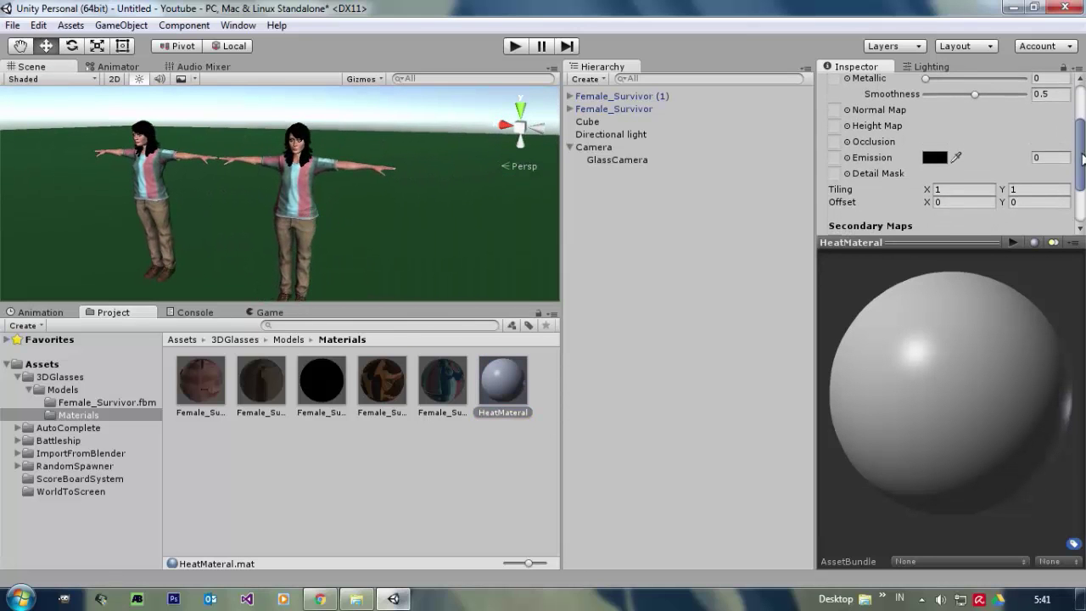
{"action": "left_click", "coordinate": [934, 158]}
{"action": "left_click_drag", "start_coordinate": [898, 185], "coordinate": [722, 204]}
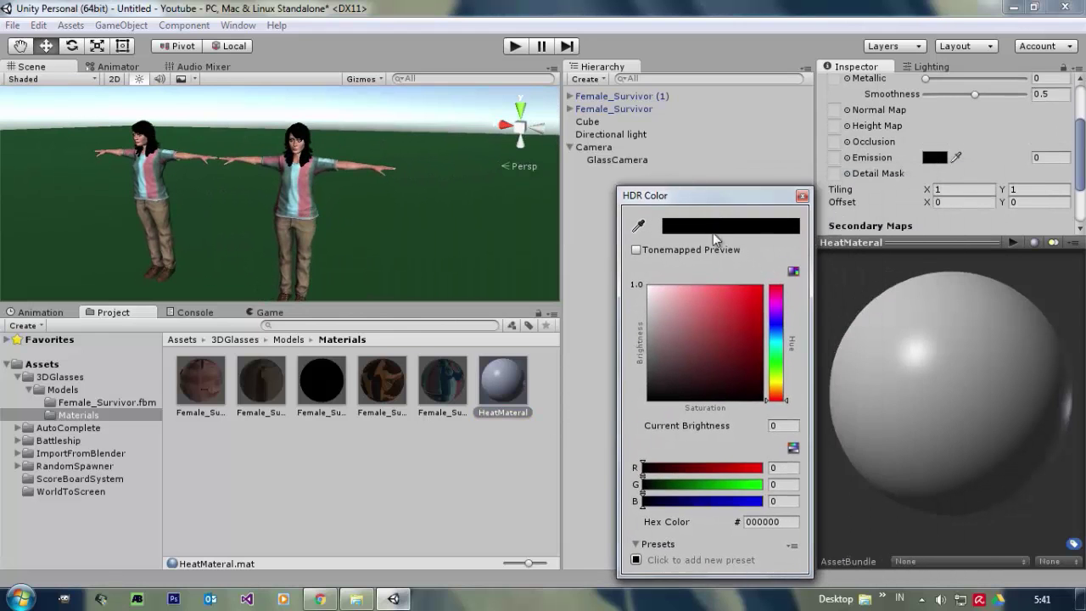
{"action": "left_click_drag", "start_coordinate": [697, 370], "coordinate": [761, 287]}
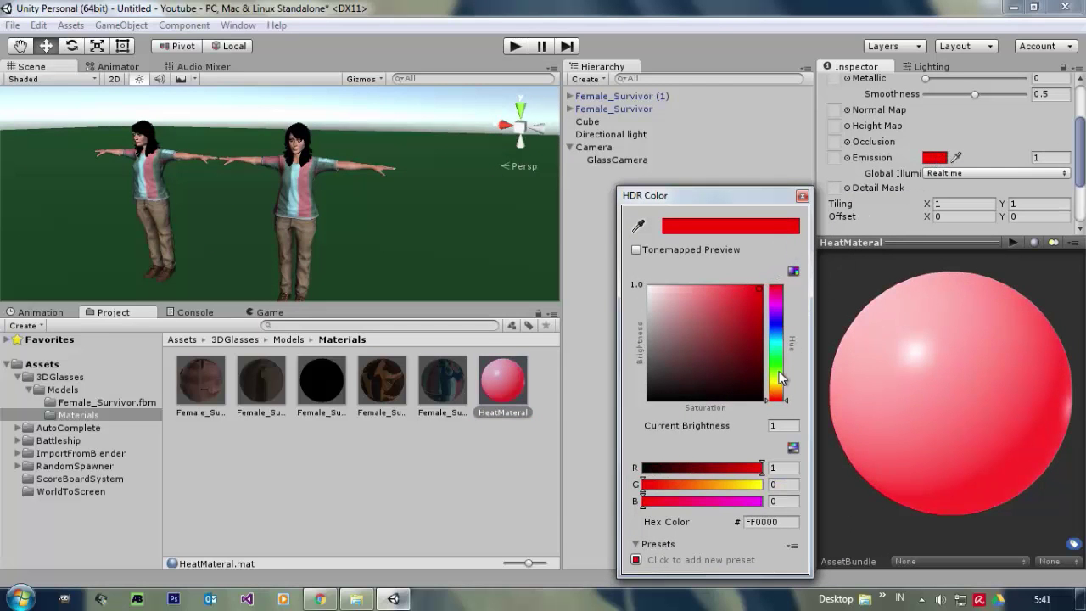
{"action": "mouse_move", "coordinate": [780, 378]}
{"action": "left_mouse_down"}
{"action": "mouse_move", "coordinate": [781, 360]}
{"action": "mouse_move", "coordinate": [786, 374]}
{"action": "left_mouse_up"}
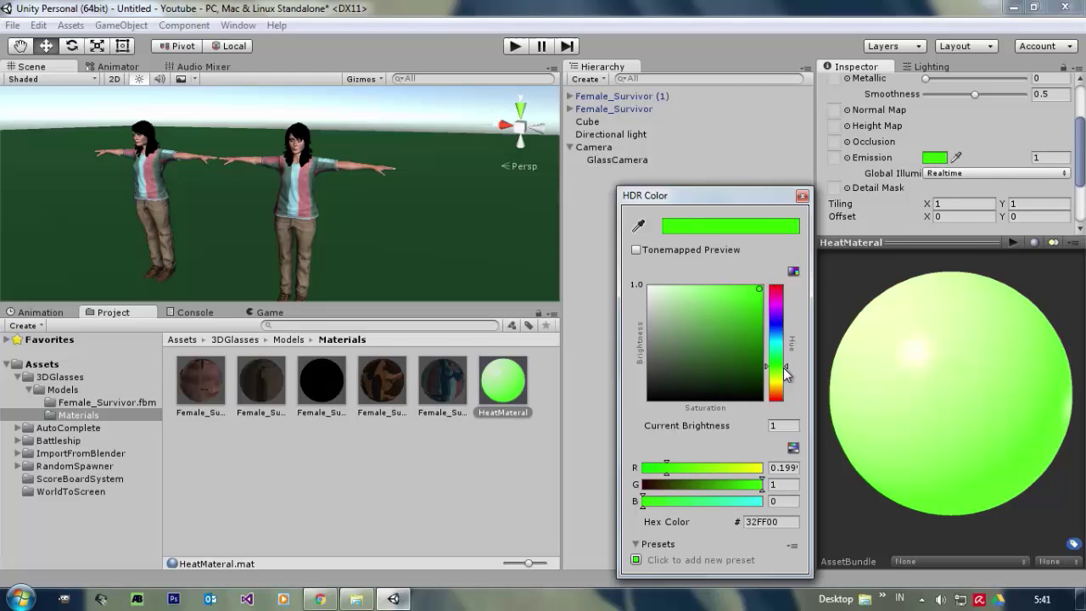
- Set HeatMateral's albedo colour to medium grey (929292)
{"action": "left_click", "coordinate": [915, 186]}
{"action": "scroll", "coordinate": [915, 187], "scroll_direction": "up", "scroll_amount": 2}
{"action": "left_click", "coordinate": [941, 143]}
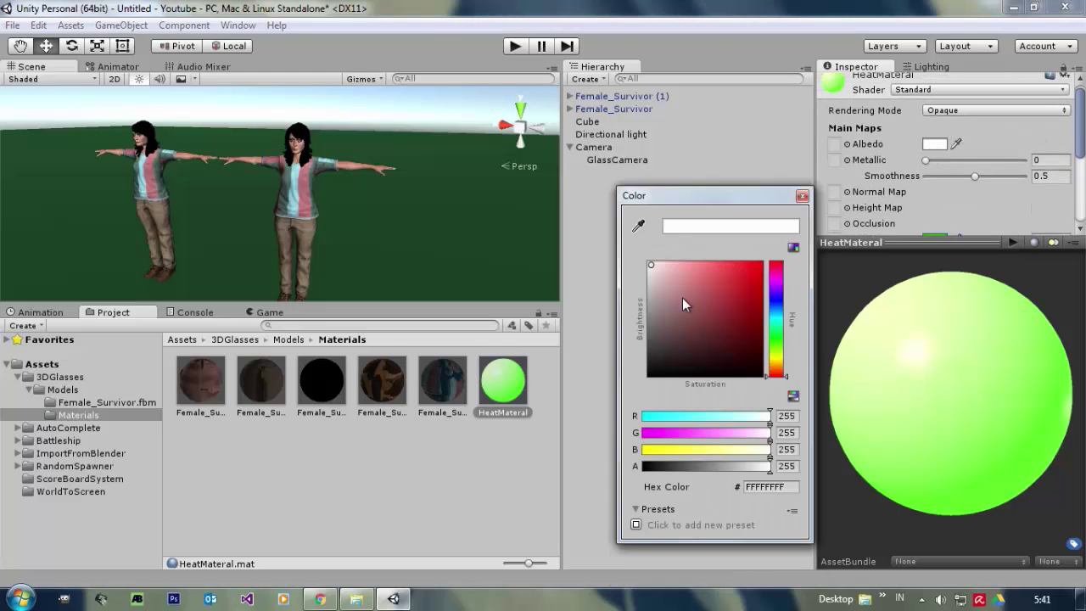
{"action": "left_click_drag", "start_coordinate": [683, 298], "coordinate": [606, 310]}
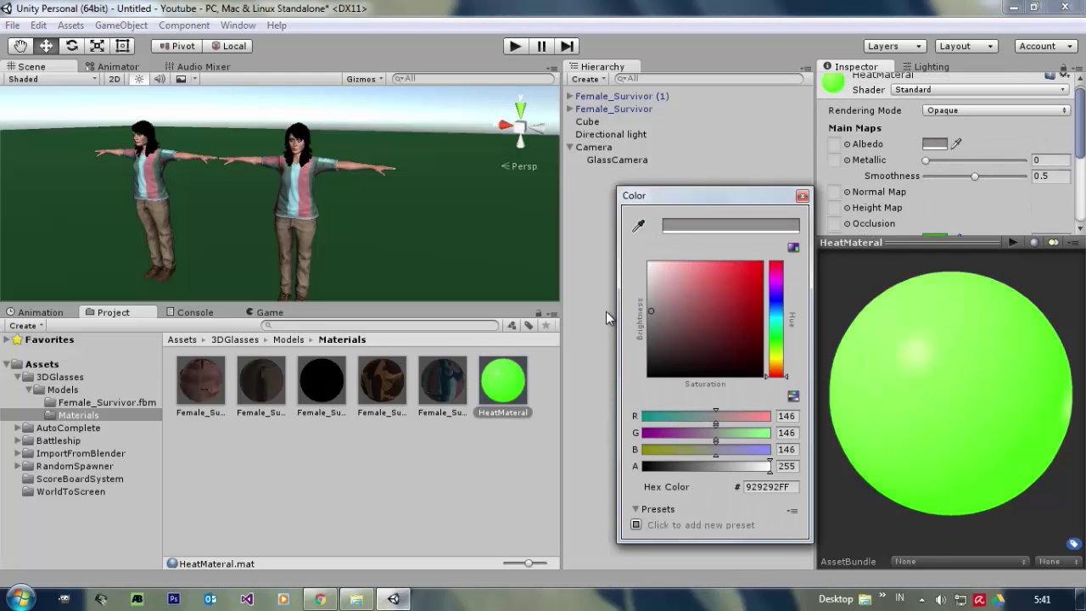
- Change HeatMateral's emission colour to purple (7200FF)
{"action": "left_click", "coordinate": [1030, 123]}
{"action": "scroll", "coordinate": [976, 170], "scroll_direction": "down", "scroll_amount": 3}
{"action": "left_click", "coordinate": [933, 166]}
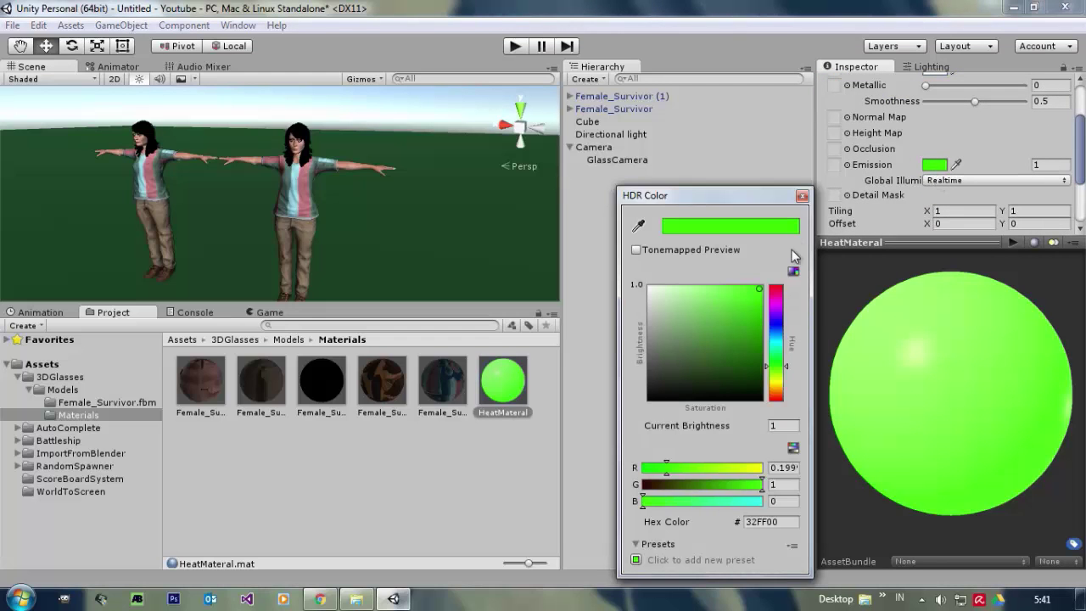
{"action": "left_click_drag", "start_coordinate": [781, 326], "coordinate": [779, 273]}
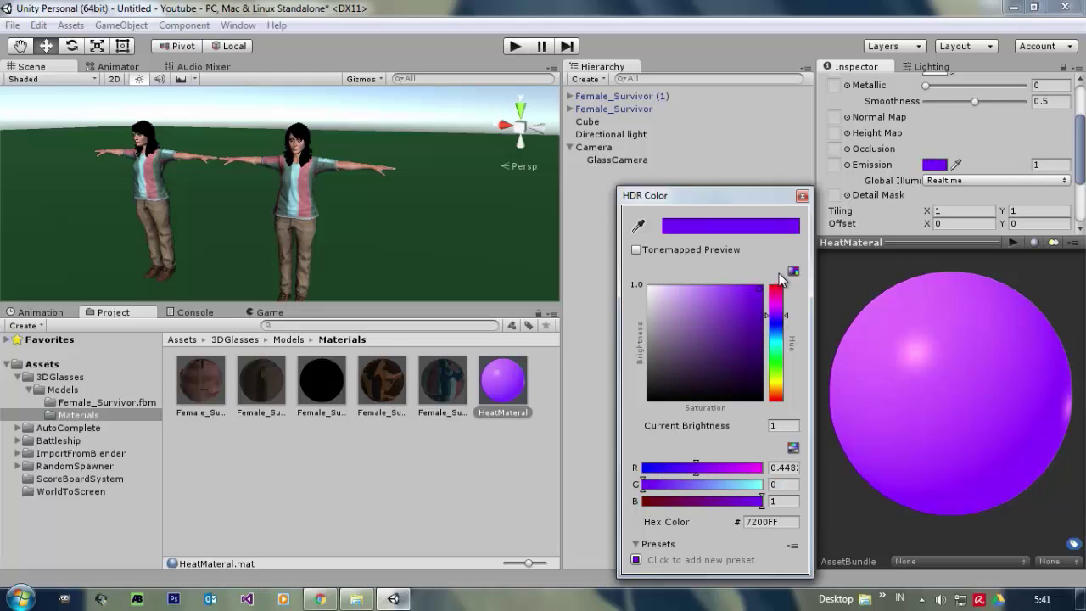
{"action": "right_click", "coordinate": [457, 468]}
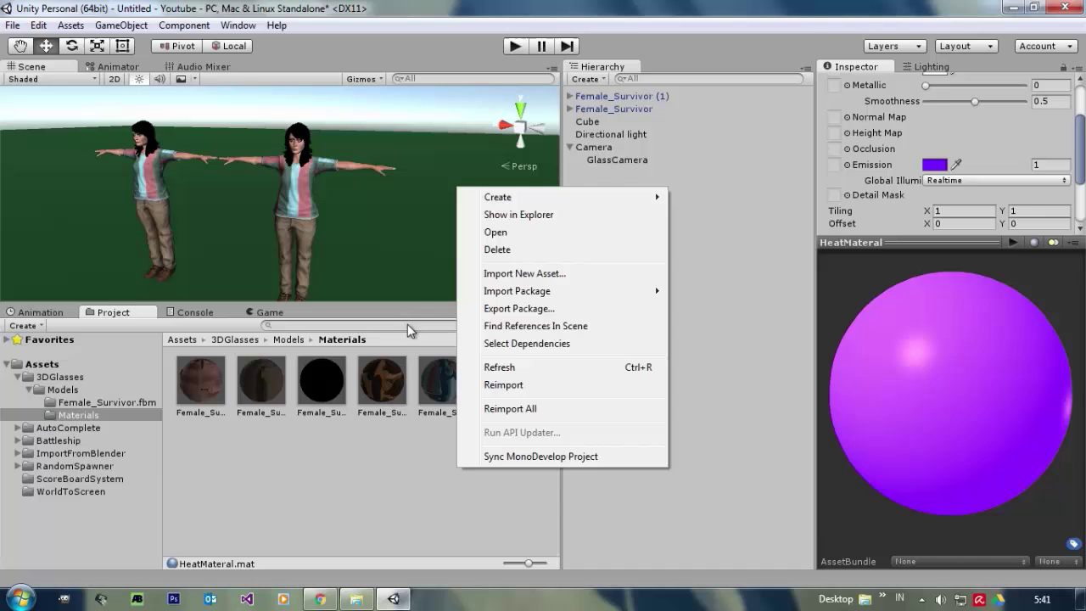
{"action": "left_click", "coordinate": [404, 105]}
- Apply HeatMateral to the duplicated character's shirt, skin and hair
{"action": "left_click_drag", "start_coordinate": [495, 397], "coordinate": [290, 197]}
{"action": "key", "text": "w"}
{"action": "right_click_drag", "start_coordinate": [348, 203], "coordinate": [459, 182]}
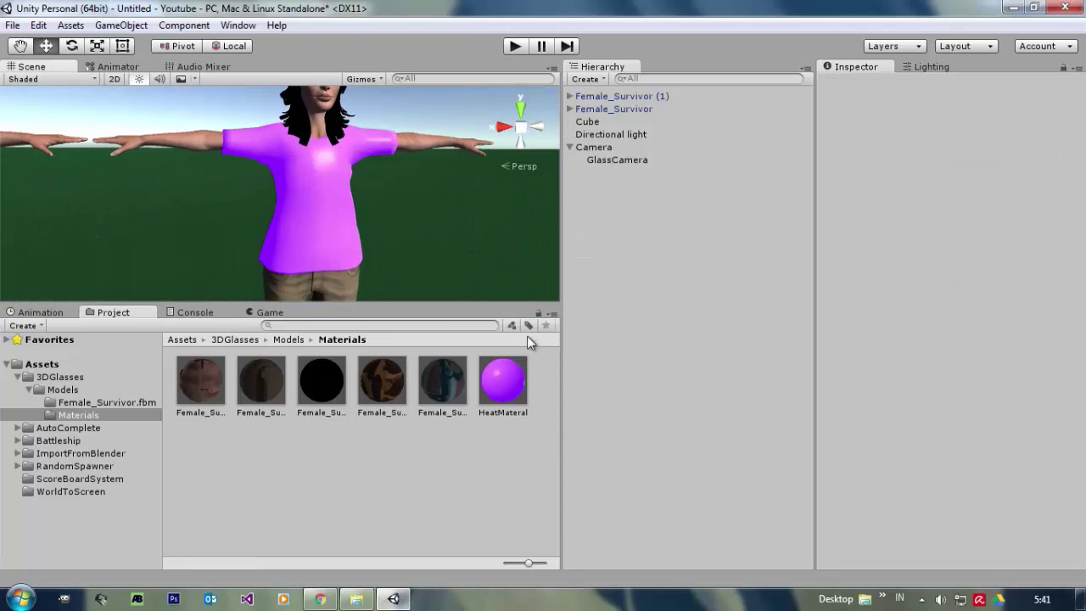
{"action": "left_click_drag", "start_coordinate": [503, 381], "coordinate": [420, 135]}
{"action": "right_click_drag", "start_coordinate": [432, 220], "coordinate": [370, 172]}
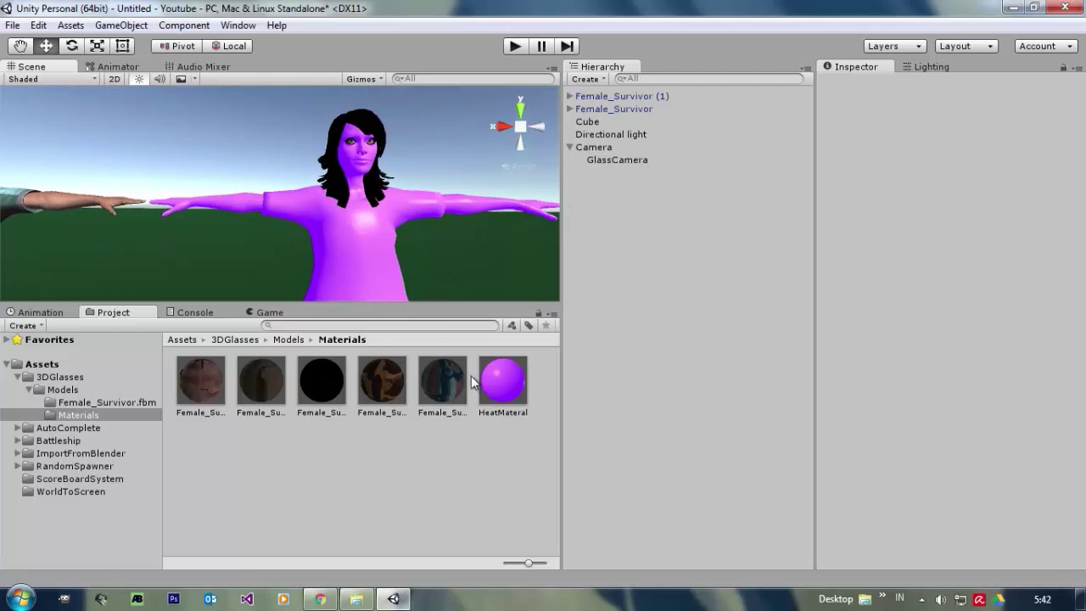
{"action": "left_click_drag", "start_coordinate": [367, 174], "coordinate": [330, 148]}
{"action": "right_click_drag", "start_coordinate": [332, 151], "coordinate": [351, 195]}
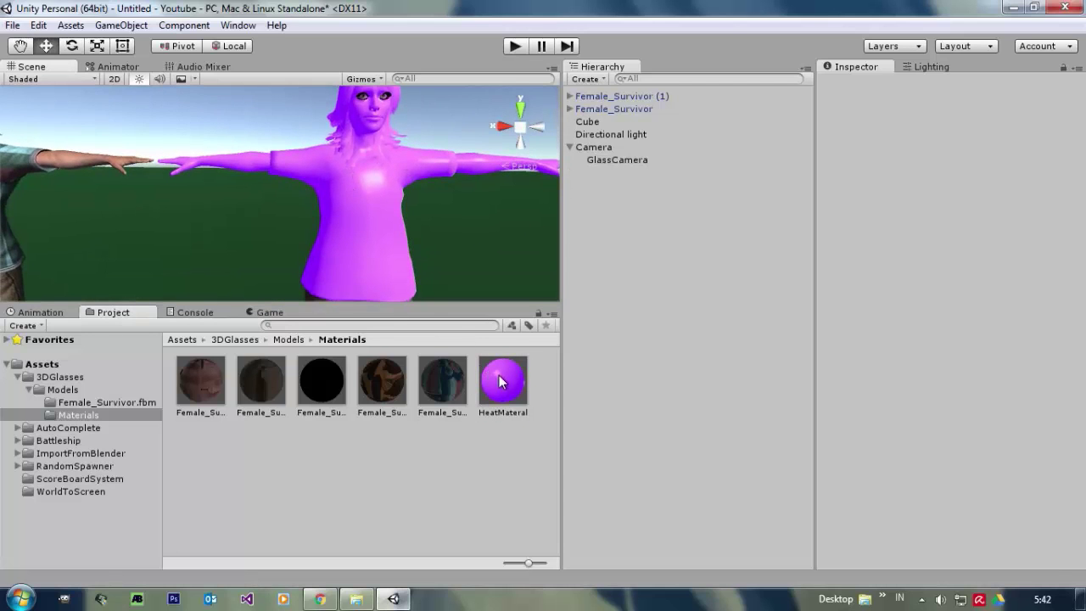
- Apply HeatMateral to the duplicated character's trousers and shoes
{"action": "left_click_drag", "start_coordinate": [500, 377], "coordinate": [316, 281]}
{"action": "right_click_drag", "start_coordinate": [352, 212], "coordinate": [373, 259]}
{"action": "left_click_drag", "start_coordinate": [497, 382], "coordinate": [376, 265]}
- Apply HeatMateral to the remaining unpainted parts of the duplicated character, including the eyes
{"action": "key", "text": "s"}
{"action": "right_click_drag", "start_coordinate": [407, 240], "coordinate": [365, 190]}
{"action": "left_click_drag", "start_coordinate": [503, 381], "coordinate": [305, 198]}
{"action": "scroll", "coordinate": [291, 184], "scroll_direction": "up", "scroll_amount": 5}
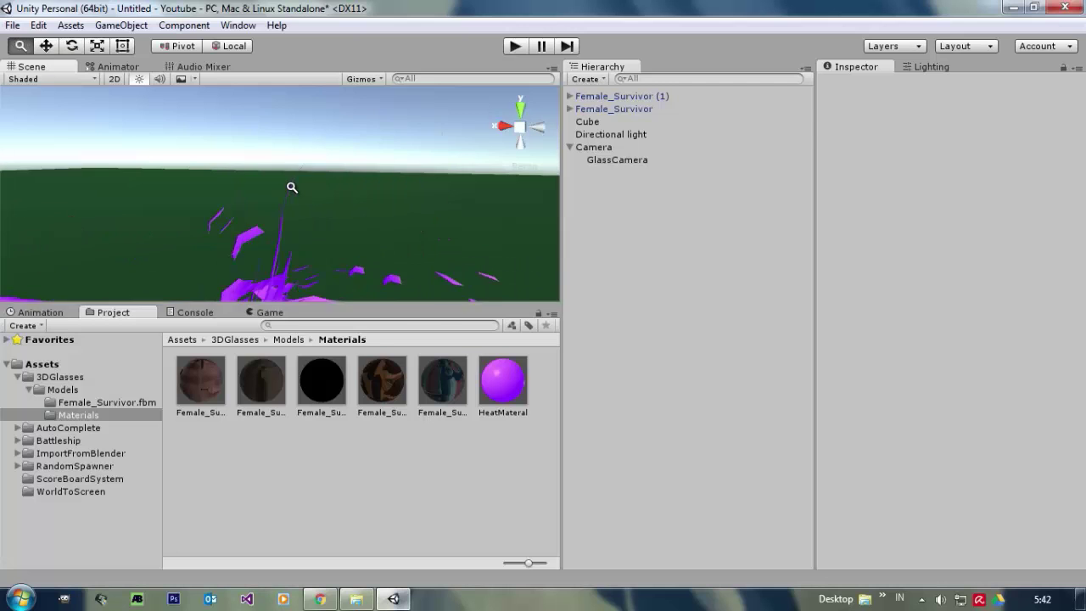
{"action": "scroll", "coordinate": [286, 186], "scroll_direction": "down", "scroll_amount": 3}
{"action": "left_click_drag", "start_coordinate": [503, 380], "coordinate": [346, 211]}
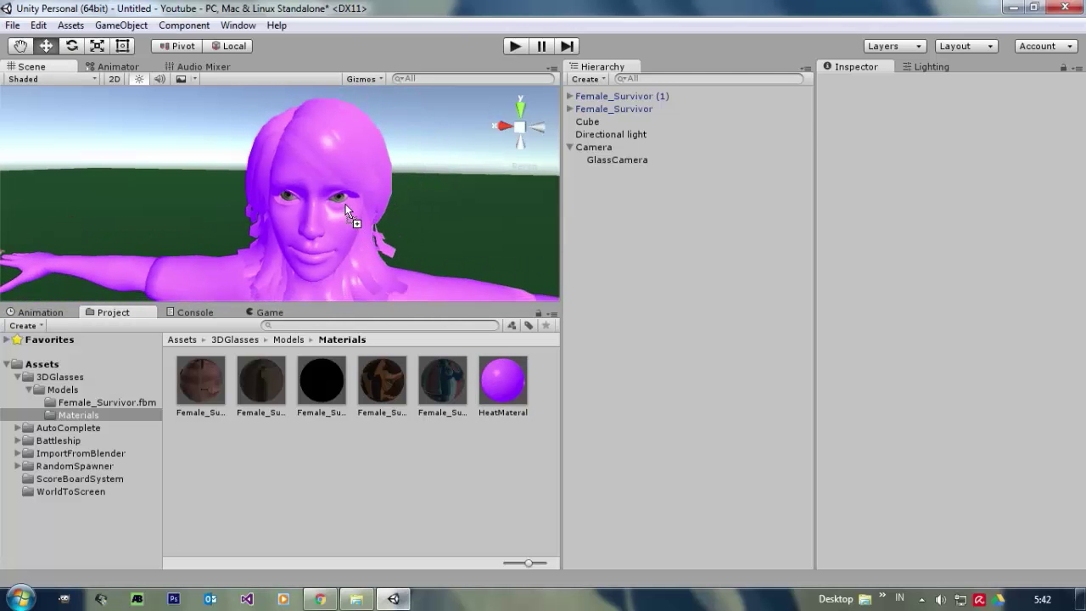
{"action": "mouse_move", "coordinate": [346, 196]}
{"action": "right_mouse_down", "text": "alt"}
{"action": "mouse_move", "coordinate": [321, 202]}
{"action": "mouse_move", "coordinate": [357, 204]}
{"action": "right_mouse_up", "text": "alt"}
{"action": "left_click_drag", "start_coordinate": [356, 204], "coordinate": [288, 261], "text": "alt"}
{"action": "right_click_drag", "start_coordinate": [288, 261], "coordinate": [302, 264], "text": "alt"}
{"action": "scroll", "coordinate": [302, 265], "scroll_direction": "up", "scroll_amount": 3}
{"action": "left_click_drag", "start_coordinate": [499, 376], "coordinate": [246, 270]}
{"action": "right_click_drag", "start_coordinate": [347, 230], "coordinate": [305, 167], "text": "alt"}
{"action": "left_click_drag", "start_coordinate": [306, 167], "coordinate": [370, 170], "text": "alt"}
- Lighten HeatMateral's albedo colour to grey A8A8A8
{"action": "left_click", "coordinate": [519, 386]}
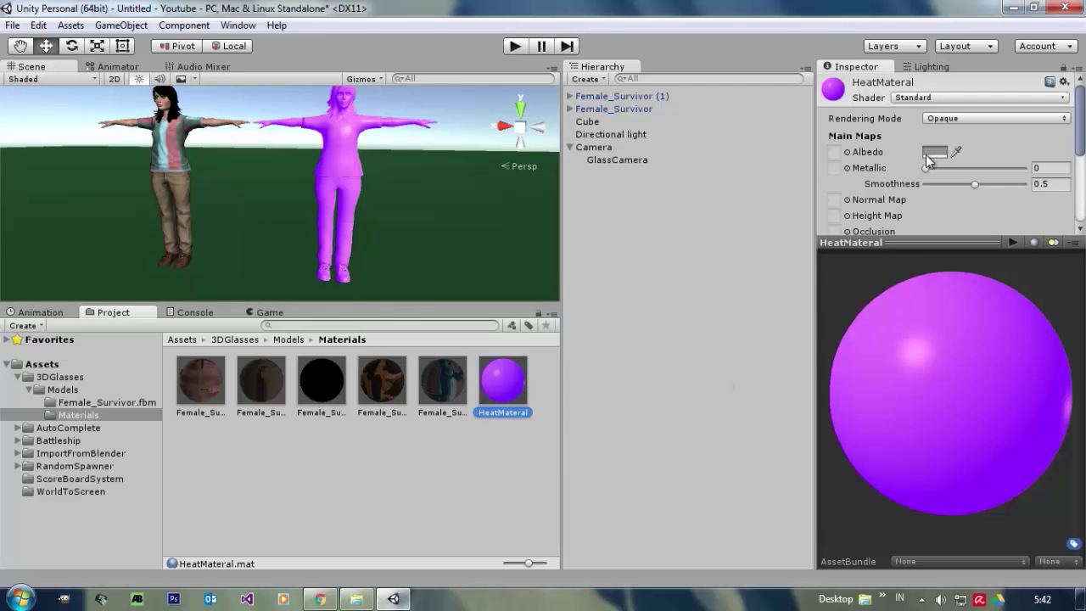
{"action": "left_click", "coordinate": [934, 153]}
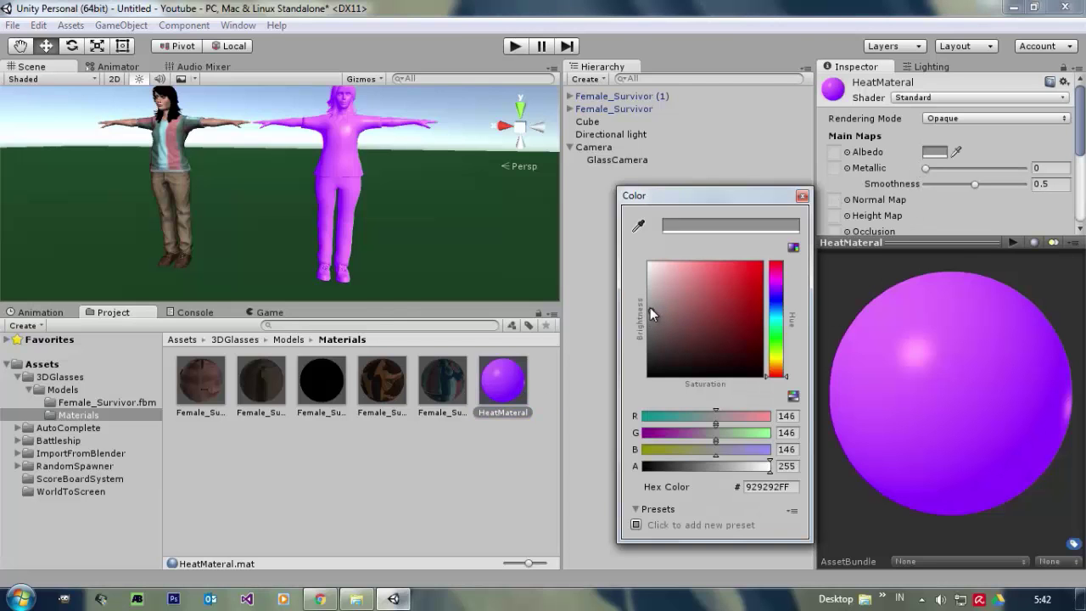
{"action": "mouse_move", "coordinate": [650, 307]}
{"action": "left_mouse_down"}
{"action": "mouse_move", "coordinate": [650, 292]}
{"action": "mouse_move", "coordinate": [649, 302]}
{"action": "left_mouse_up"}
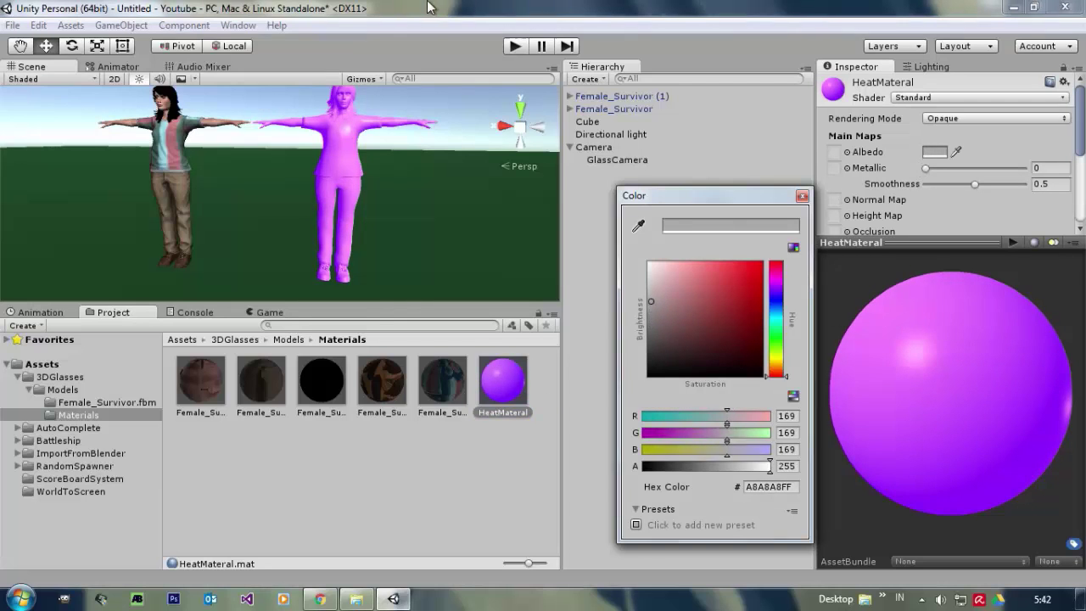
{"action": "left_click", "coordinate": [429, 7]}
- Assign the purple duplicate character and all its child objects to the GlassesOnly layer
{"action": "left_click", "coordinate": [346, 131]}
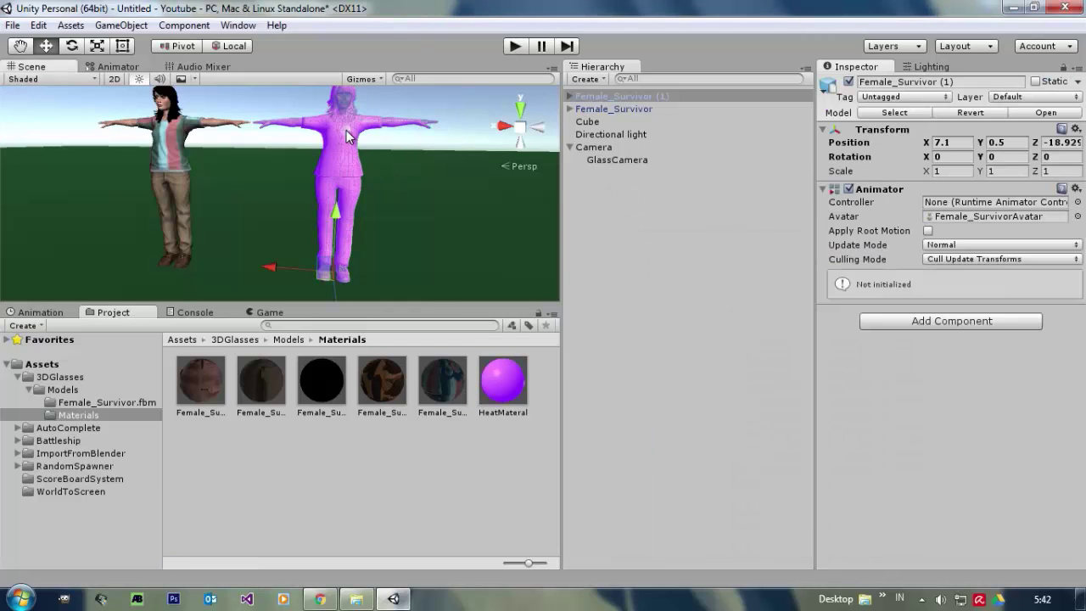
{"action": "left_click", "coordinate": [1008, 98]}
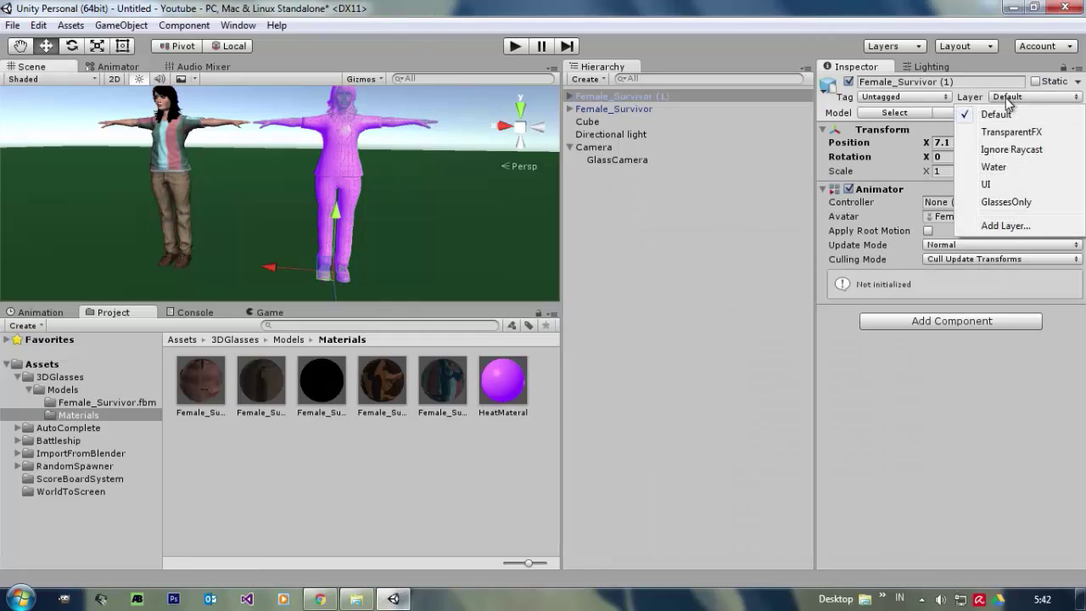
{"action": "left_click", "coordinate": [1006, 203]}
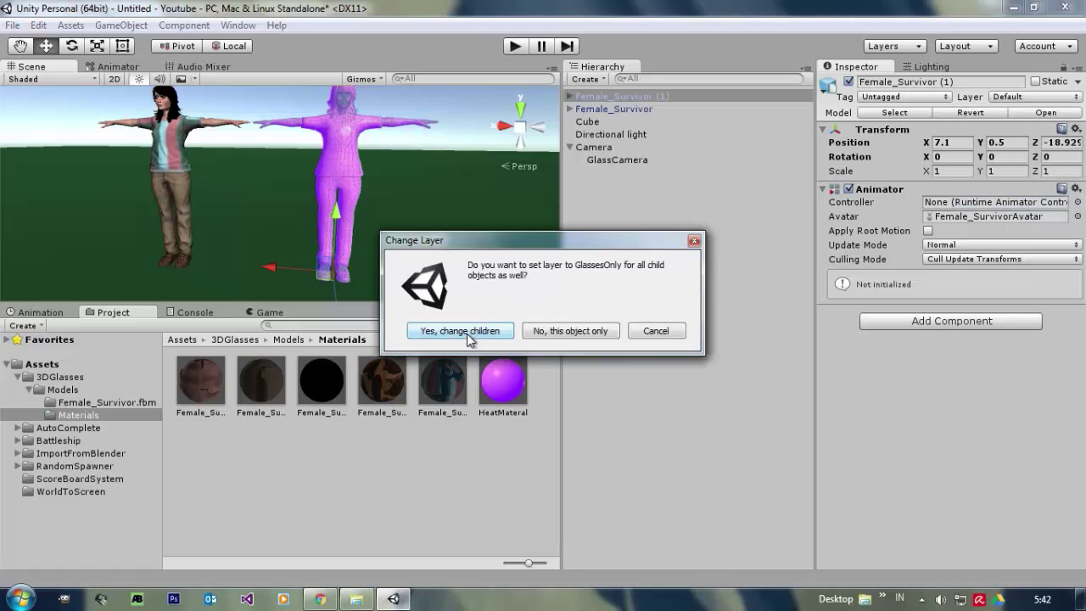
{"action": "left_click", "coordinate": [467, 333]}
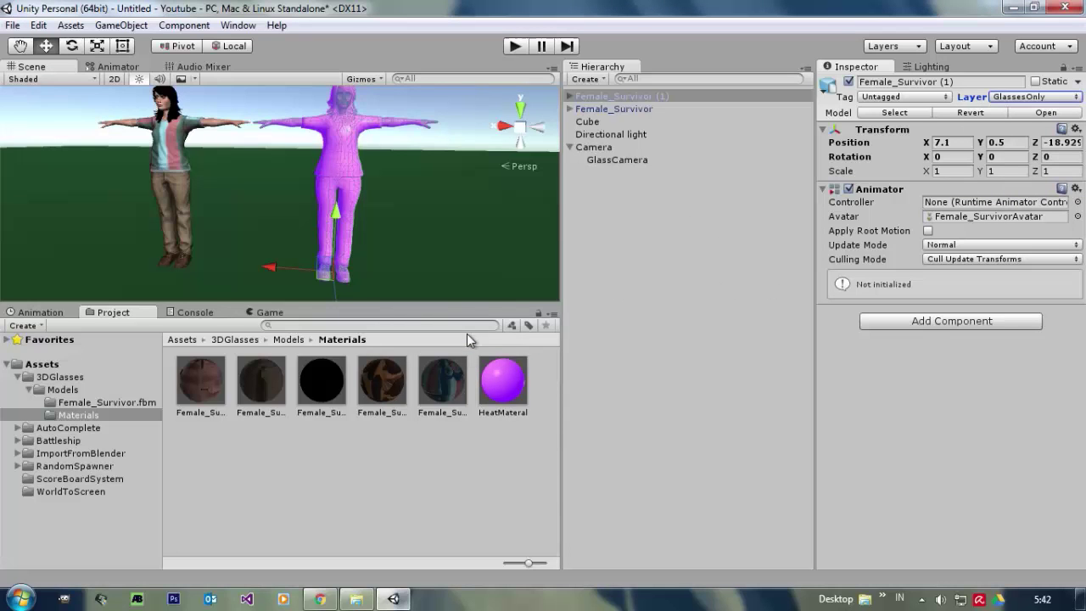
- Select the GlassCamera and check in the Game view what it renders
{"action": "scroll", "coordinate": [468, 280], "scroll_direction": "down", "scroll_amount": 3}
{"action": "left_click", "coordinate": [615, 160]}
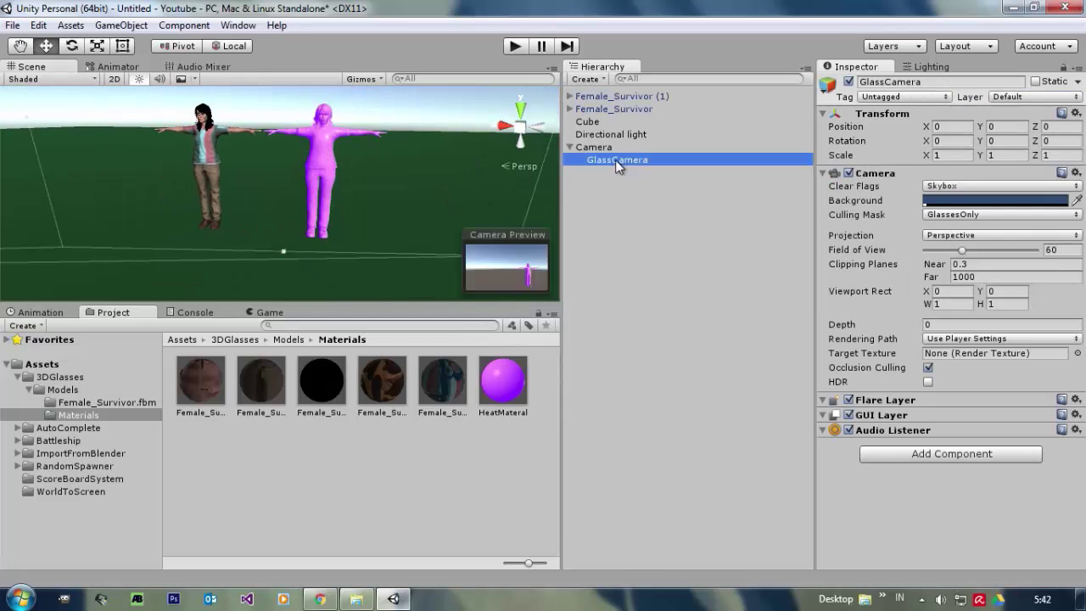
{"action": "left_click", "coordinate": [268, 313]}
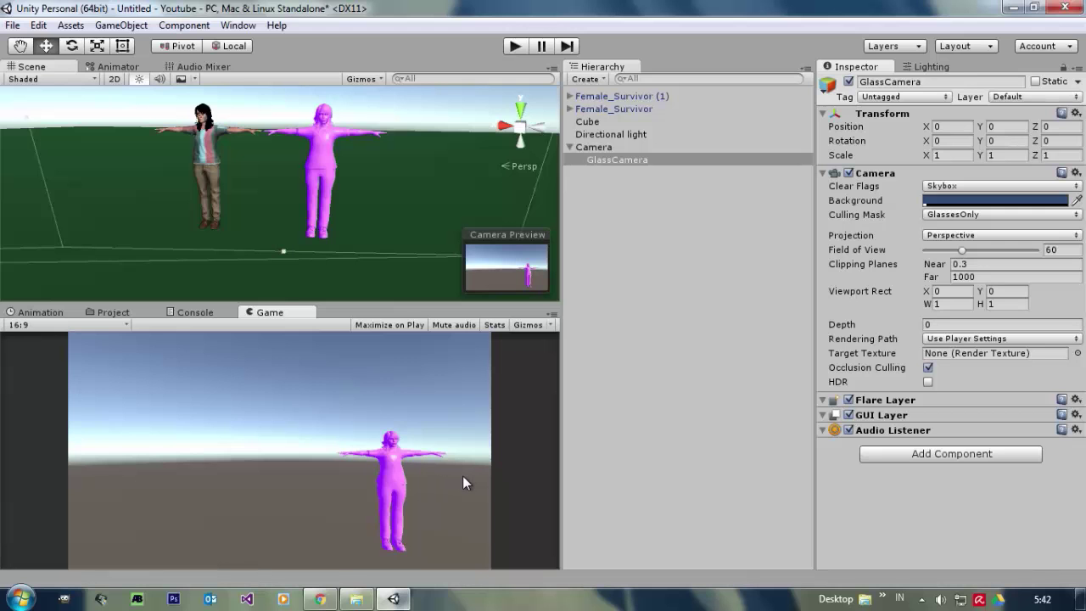
- Deactivate the GlassCamera object so the Game view shows the parent Camera's image
{"action": "left_click_drag", "start_coordinate": [384, 228], "coordinate": [339, 138], "text": "alt"}
{"action": "right_click_drag", "start_coordinate": [339, 136], "coordinate": [416, 147]}
{"action": "key", "text": "w"}
{"action": "scroll", "coordinate": [415, 148], "scroll_direction": "down", "scroll_amount": 5, "text": "alt"}
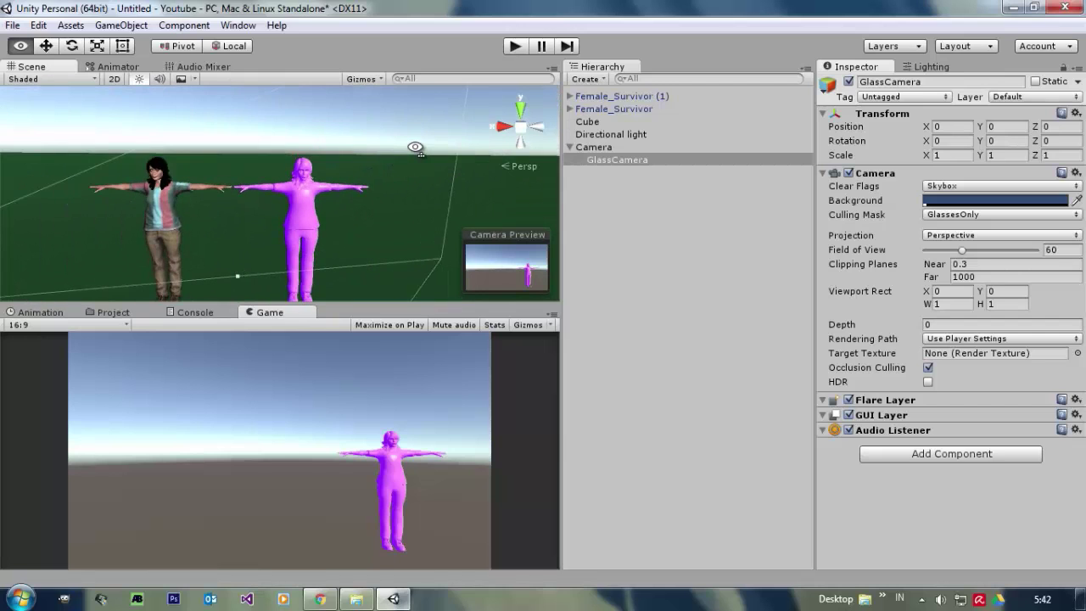
{"action": "scroll", "coordinate": [415, 148], "scroll_direction": "down", "scroll_amount": 3, "text": "alt"}
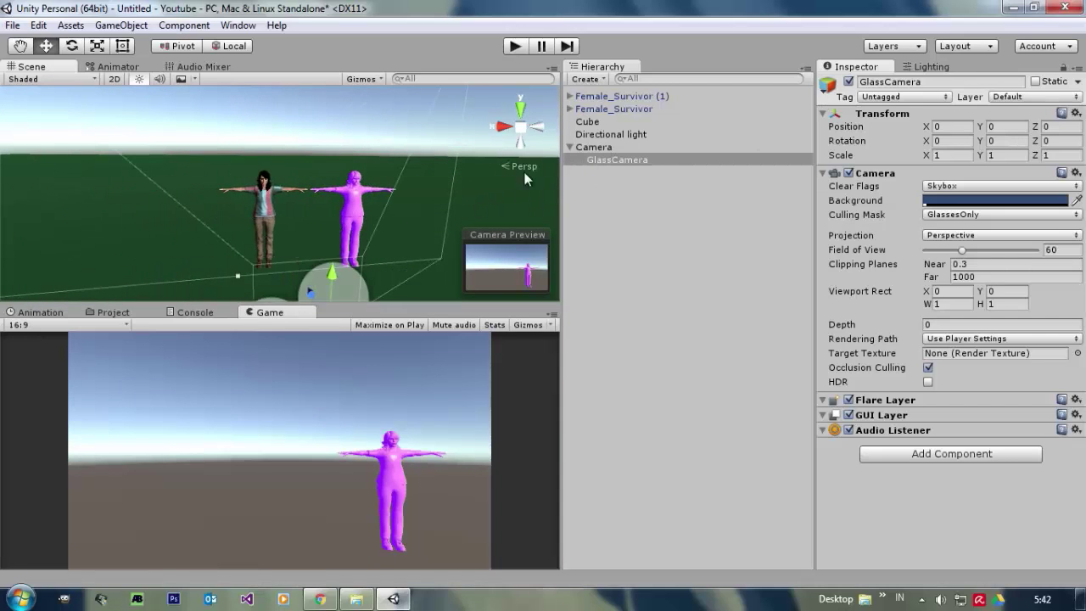
{"action": "key", "text": "alt+shift+a"}
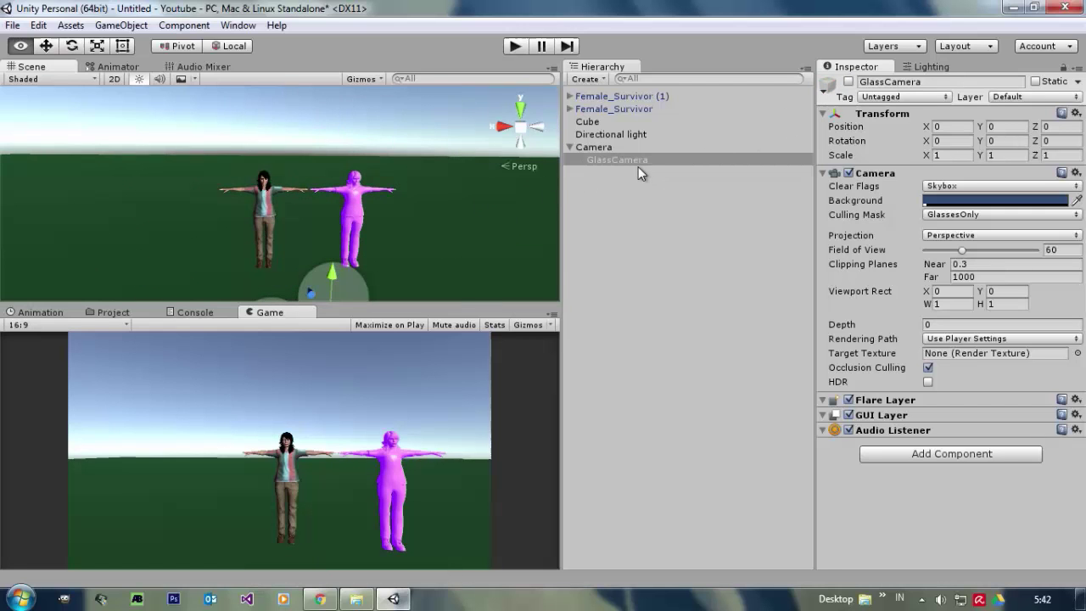
- Exclude the GlassesOnly layer from the parent Camera's culling mask
{"action": "left_click_drag", "start_coordinate": [411, 220], "coordinate": [397, 236], "text": "alt"}
{"action": "scroll", "coordinate": [397, 236], "scroll_direction": "up", "scroll_amount": 7, "text": "alt"}
{"action": "scroll", "coordinate": [396, 235], "scroll_direction": "down", "scroll_amount": 6, "text": "alt"}
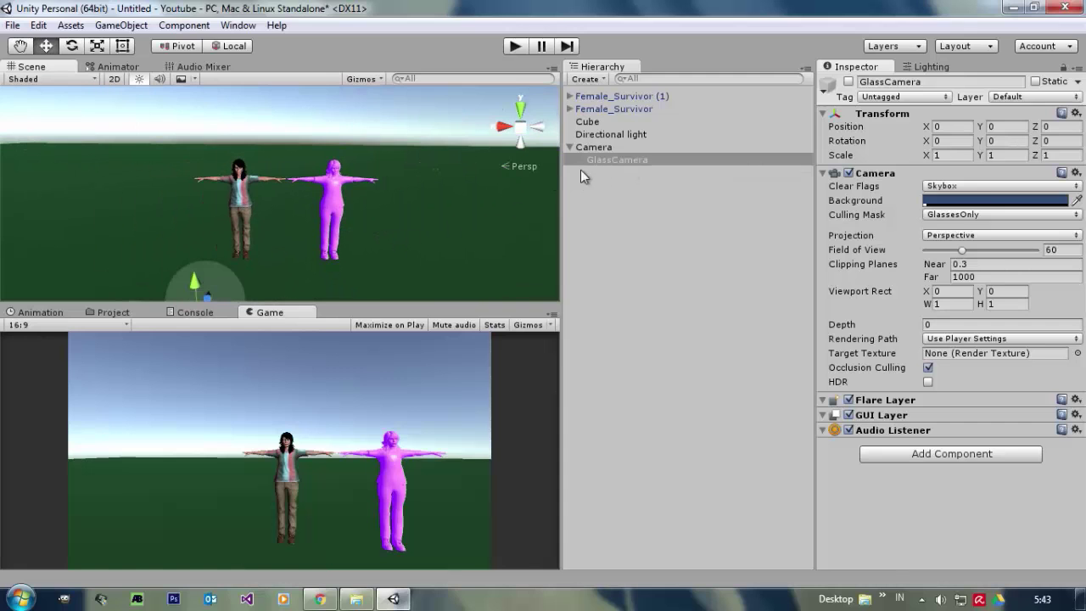
{"action": "left_click", "coordinate": [594, 147]}
{"action": "left_click_drag", "start_coordinate": [404, 162], "coordinate": [356, 180], "text": "alt"}
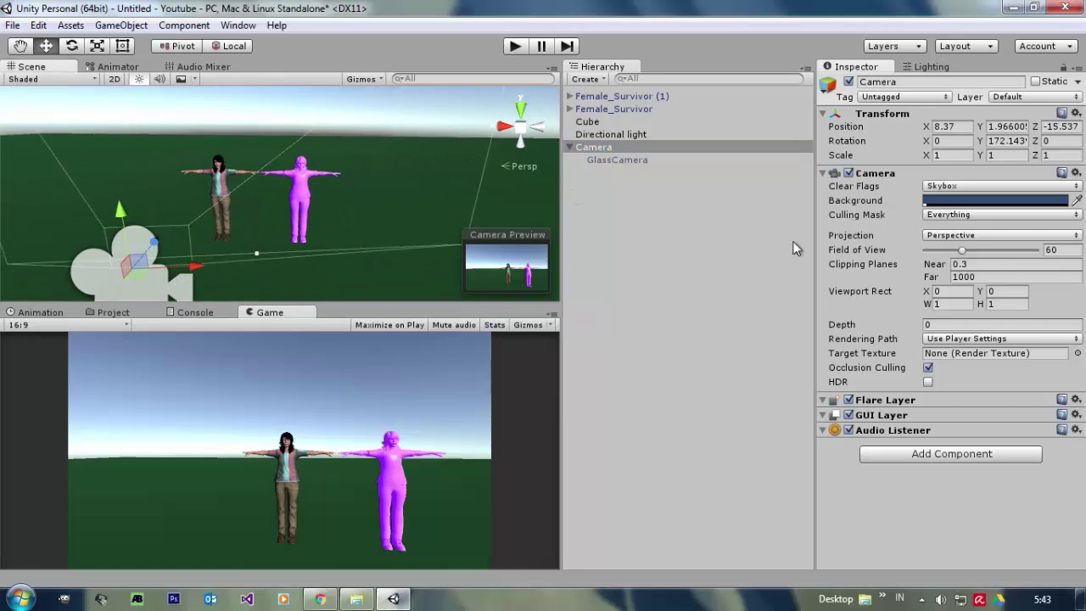
{"action": "left_click", "coordinate": [933, 215]}
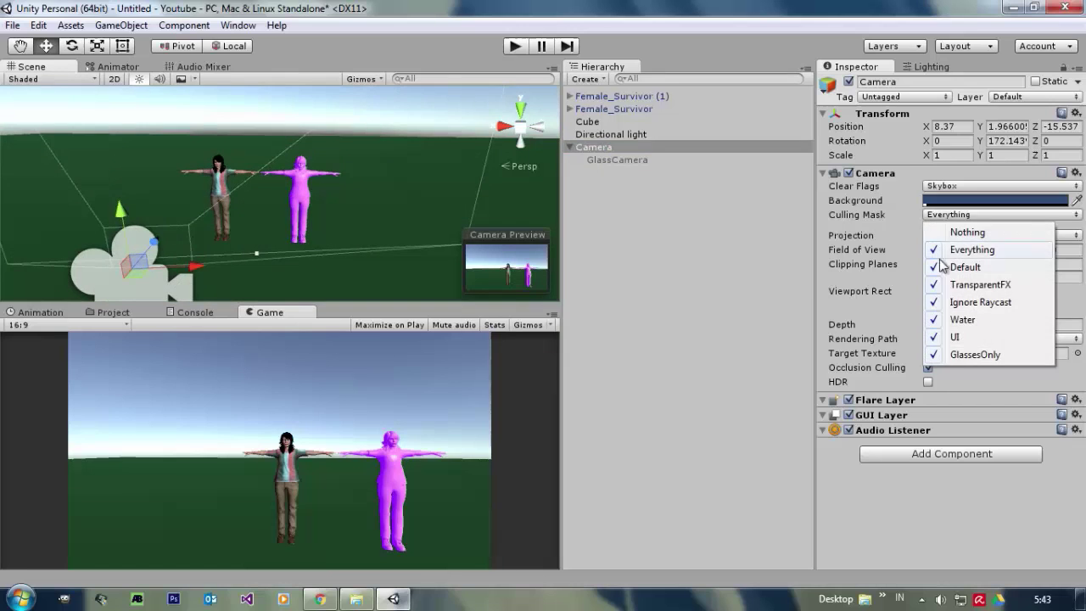
{"action": "left_click", "coordinate": [949, 357]}
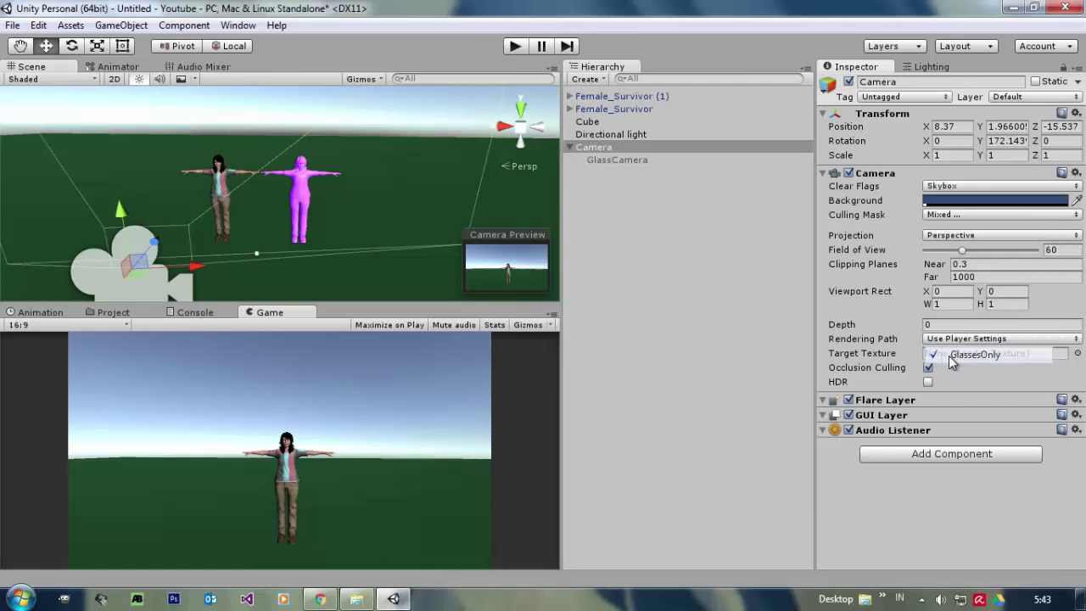
- Copy the Transform values of Female_Survivor onto the purple duplicate Female_Survivor (1) so both characters overlap
{"action": "key", "text": "w"}
{"action": "mouse_move", "coordinate": [412, 186]}
{"action": "right_mouse_down"}
{"action": "mouse_move", "coordinate": [373, 172]}
{"action": "mouse_move", "coordinate": [404, 169]}
{"action": "right_mouse_up"}
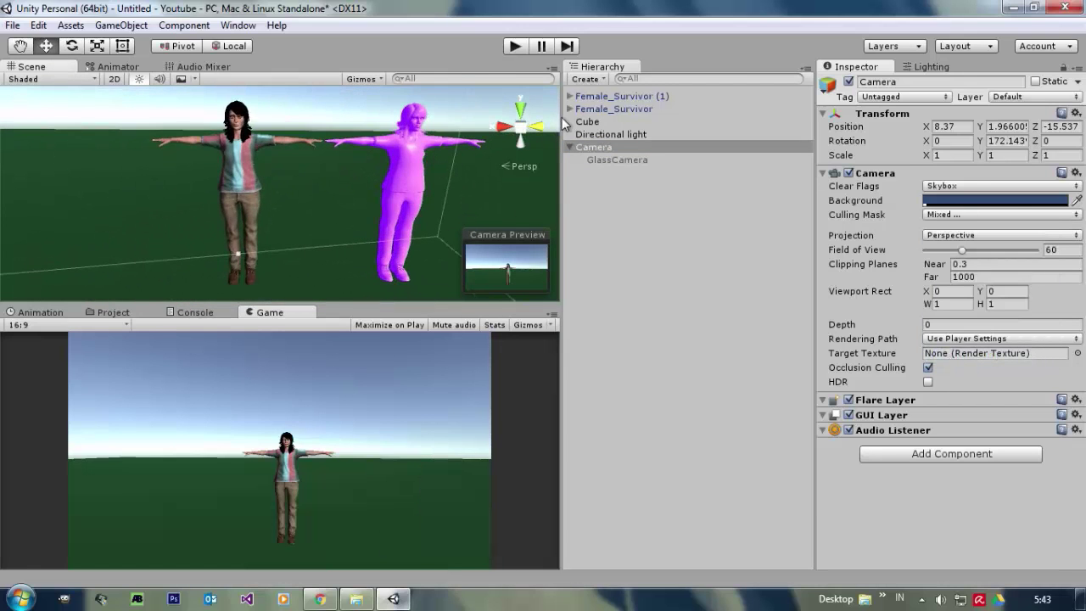
{"action": "left_click", "coordinate": [606, 107]}
{"action": "left_click", "coordinate": [617, 96]}
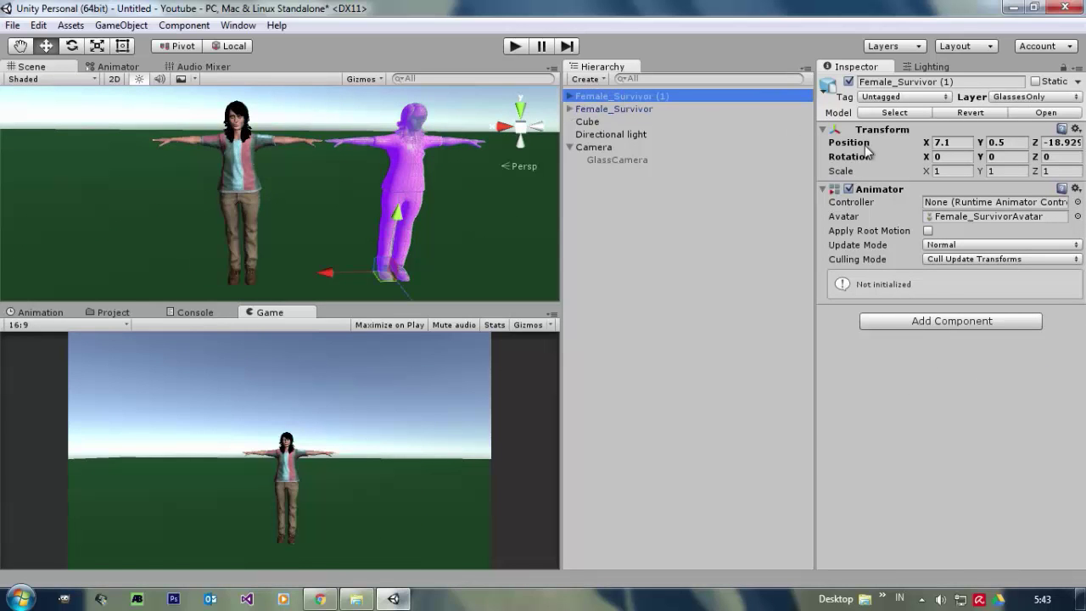
{"action": "left_click", "coordinate": [662, 110]}
{"action": "right_click", "coordinate": [883, 130]}
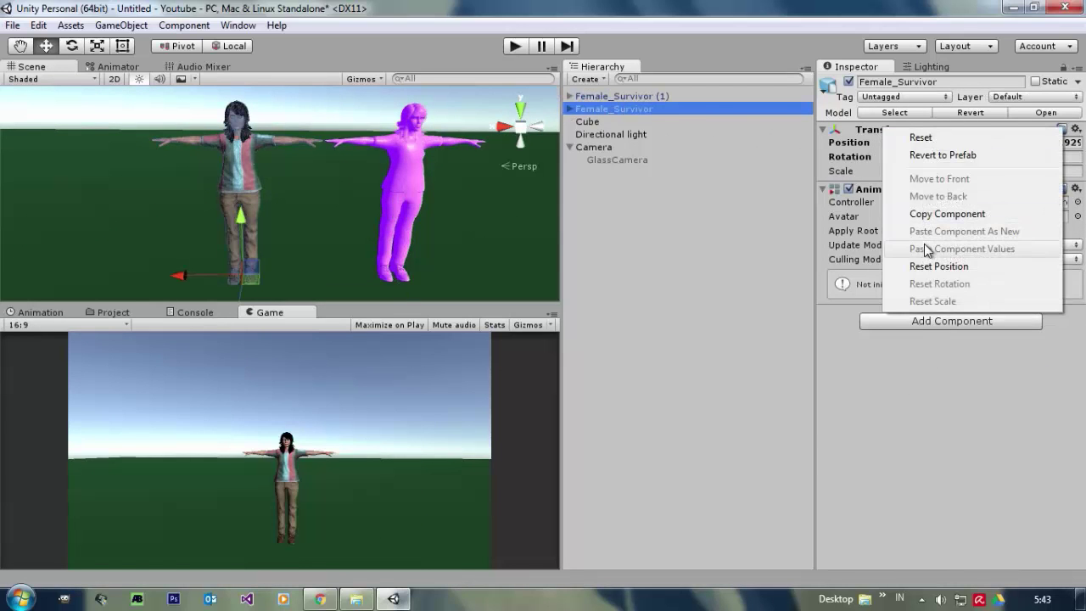
{"action": "left_click", "coordinate": [924, 216]}
{"action": "left_click", "coordinate": [600, 96]}
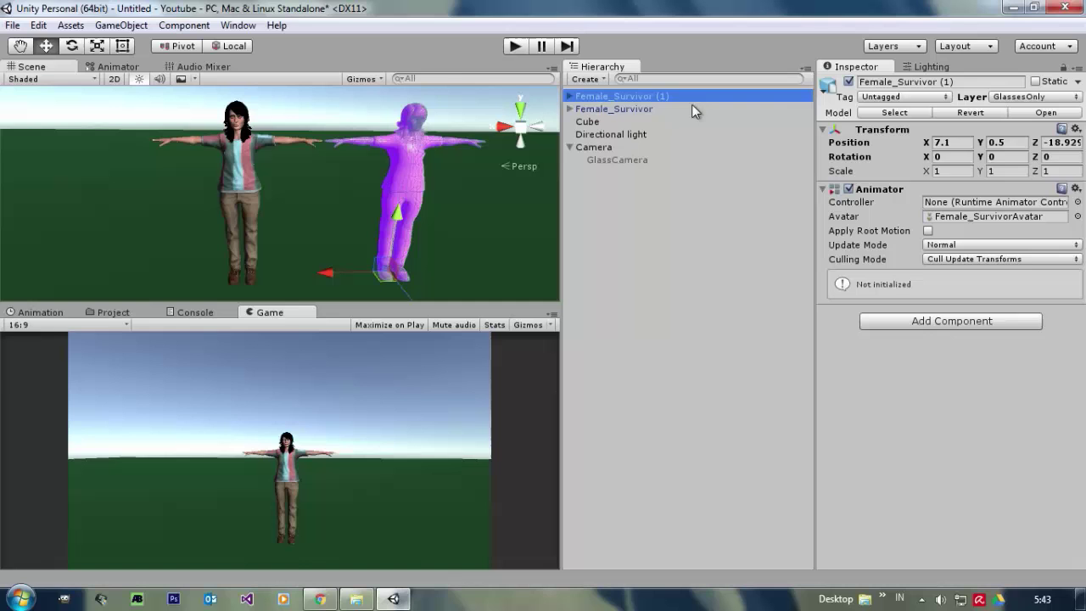
{"action": "right_click", "coordinate": [903, 137]}
{"action": "left_click", "coordinate": [935, 253]}
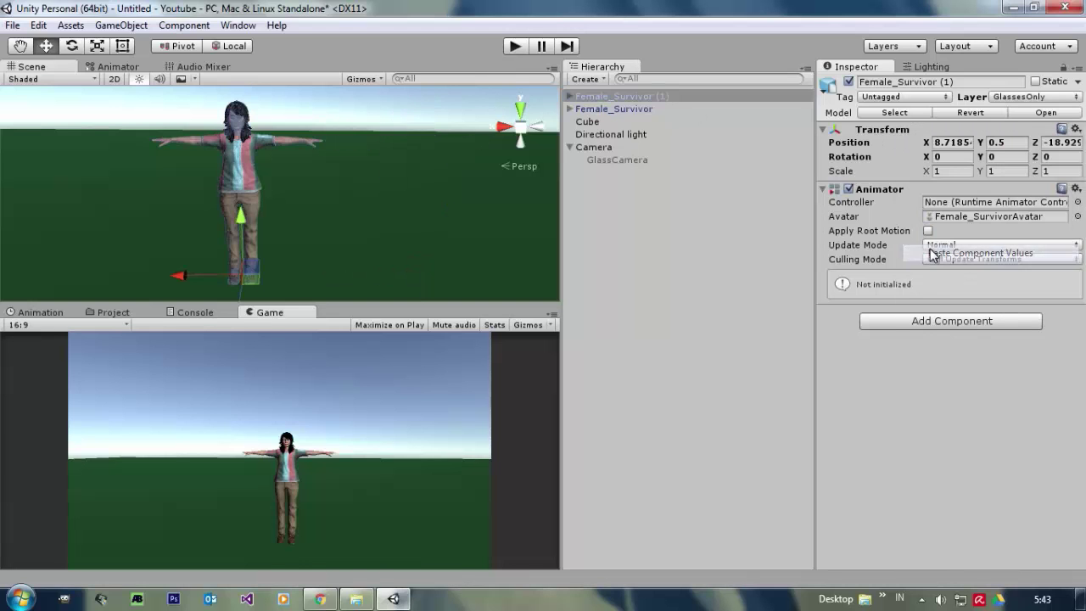
{"action": "key", "text": "f"}
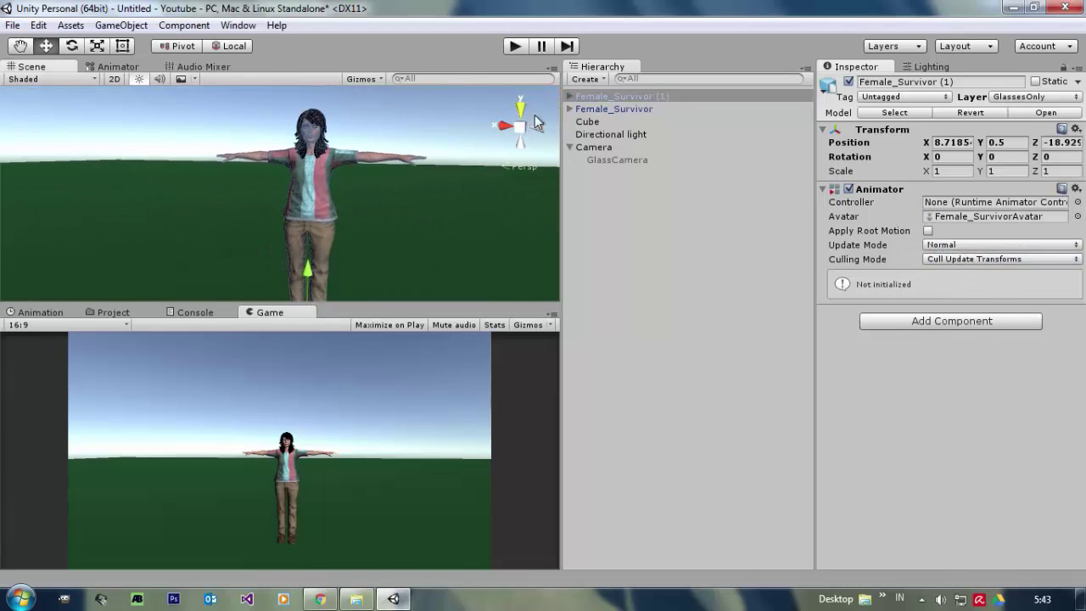
- Toggle GlassCamera on and off to compare both cameras' images in the Game view
{"action": "left_click", "coordinate": [611, 159]}
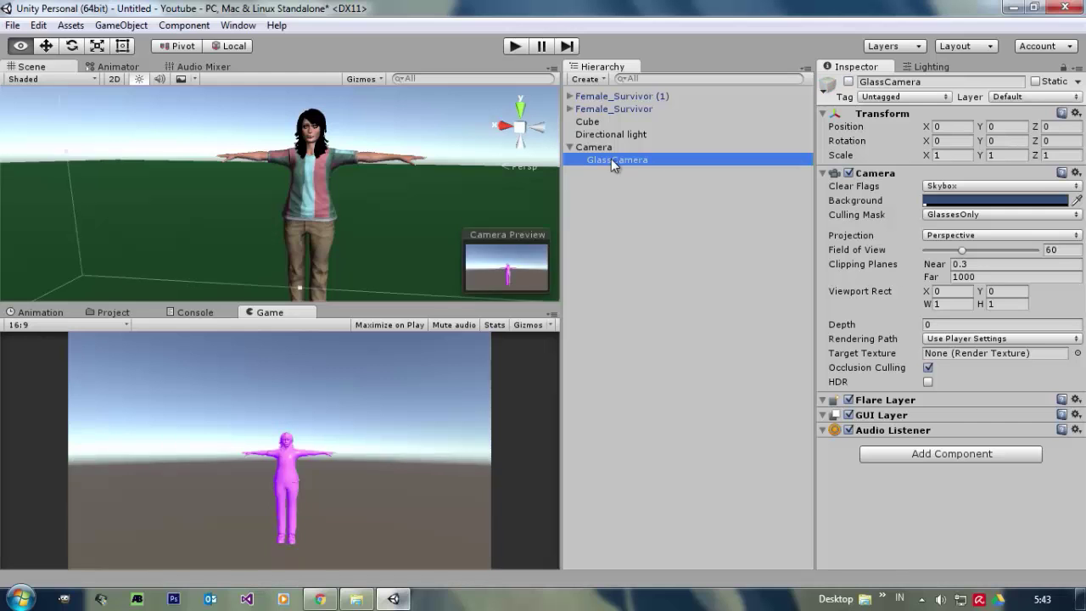
{"action": "key", "text": "alt+shift+a"}
{"action": "key", "text": "alt+shift+a"}
{"action": "key", "text": "s"}
{"action": "right_click_drag", "start_coordinate": [389, 156], "coordinate": [283, 180]}
{"action": "left_click_drag", "start_coordinate": [283, 180], "coordinate": [306, 180], "text": "alt"}
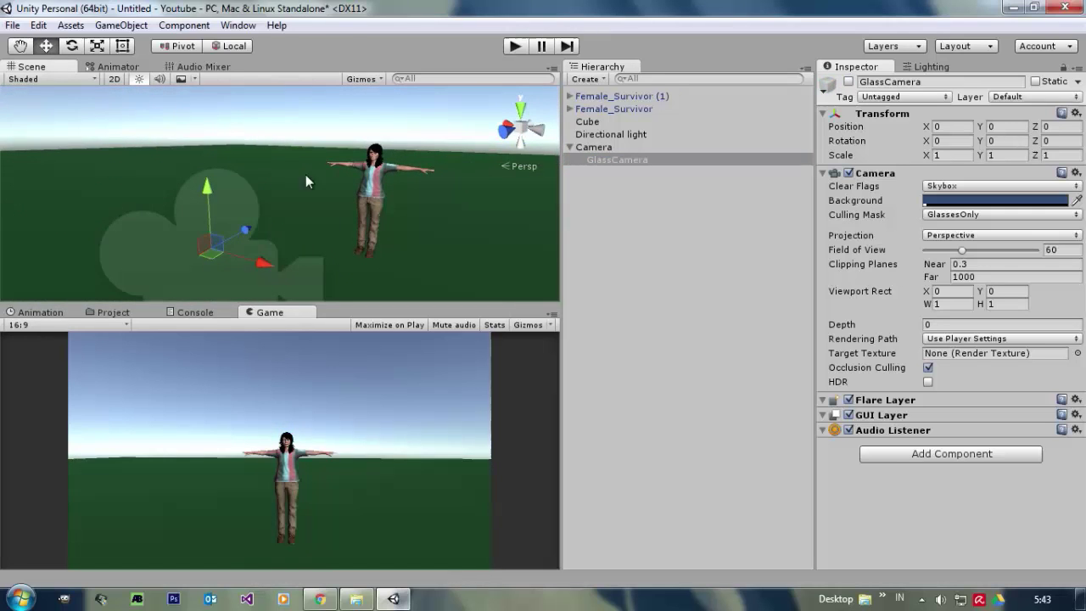
- Create a Quad and make it a child of Camera, alongside GlassCamera
{"action": "right_click", "coordinate": [603, 149]}
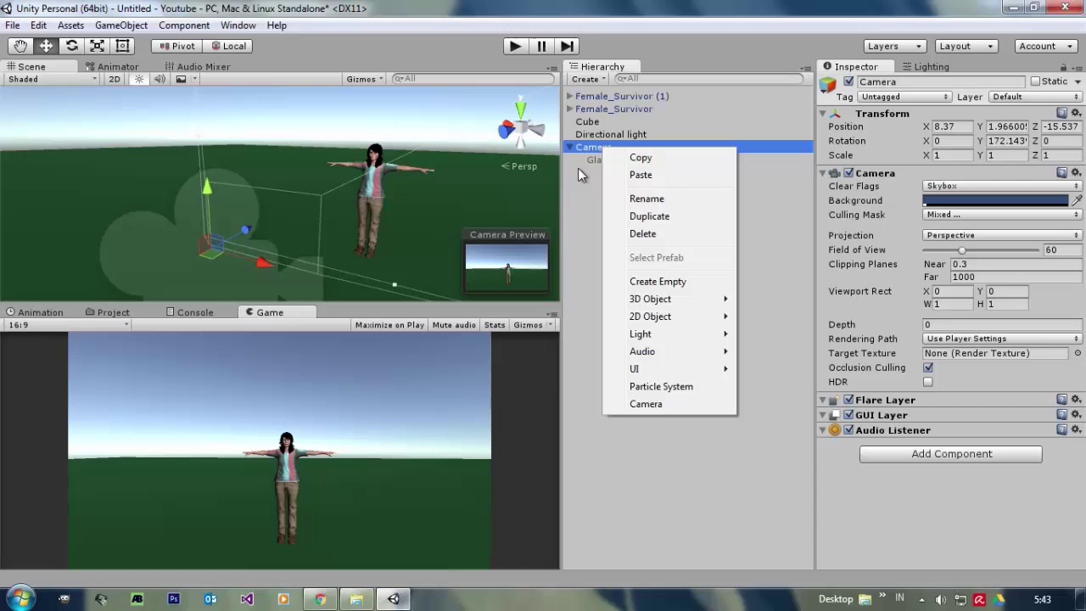
{"action": "left_click", "coordinate": [578, 168]}
{"action": "left_click", "coordinate": [122, 25]}
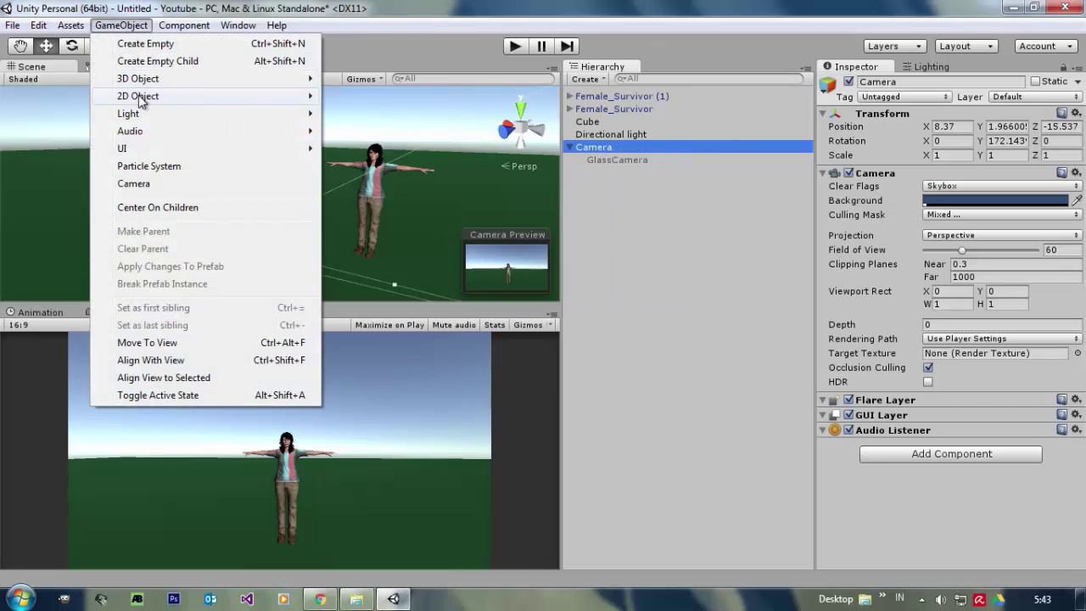
{"action": "mouse_move", "coordinate": [159, 80]}
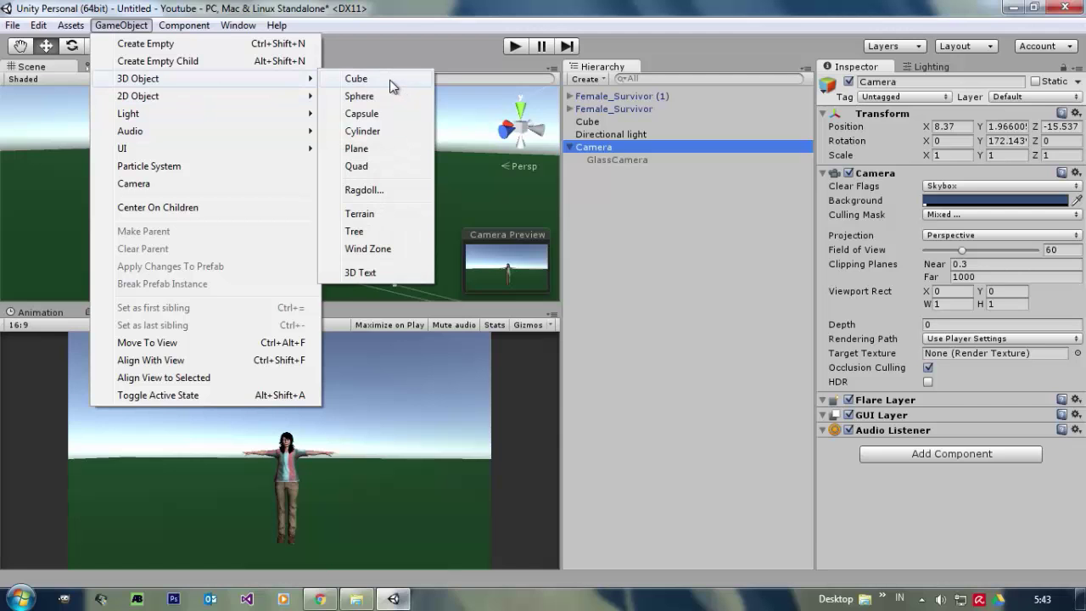
{"action": "left_click", "coordinate": [363, 168]}
{"action": "left_click_drag", "start_coordinate": [363, 176], "coordinate": [347, 197], "text": "alt"}
{"action": "left_click_drag", "start_coordinate": [621, 174], "coordinate": [619, 161]}
- Reactivate GlassCamera and select the Quad
{"action": "left_click", "coordinate": [618, 160]}
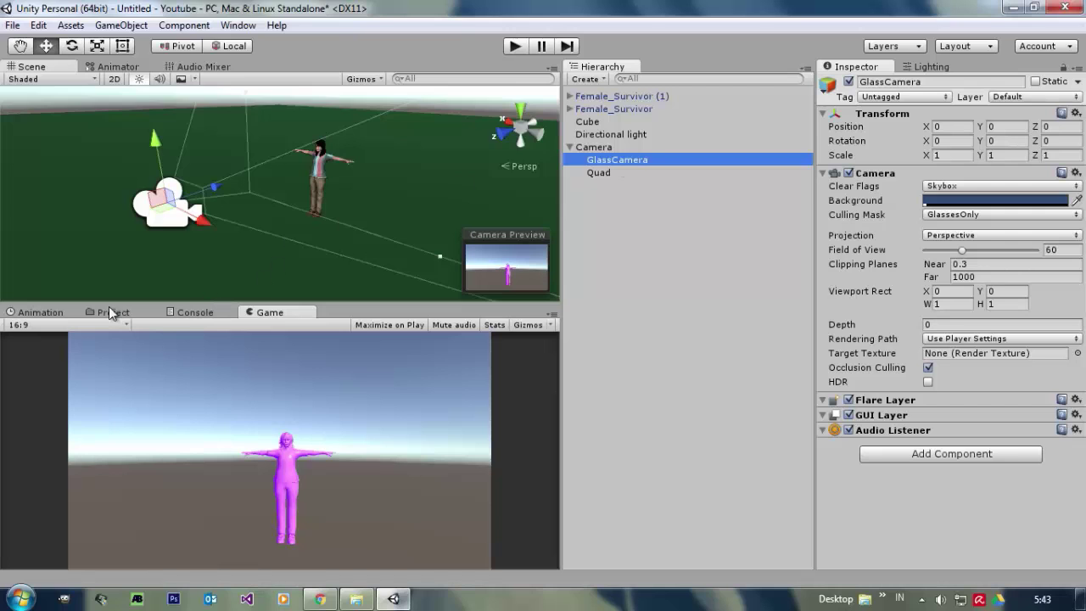
{"action": "right_click_drag", "start_coordinate": [347, 178], "coordinate": [333, 173]}
{"action": "left_click", "coordinate": [603, 174]}
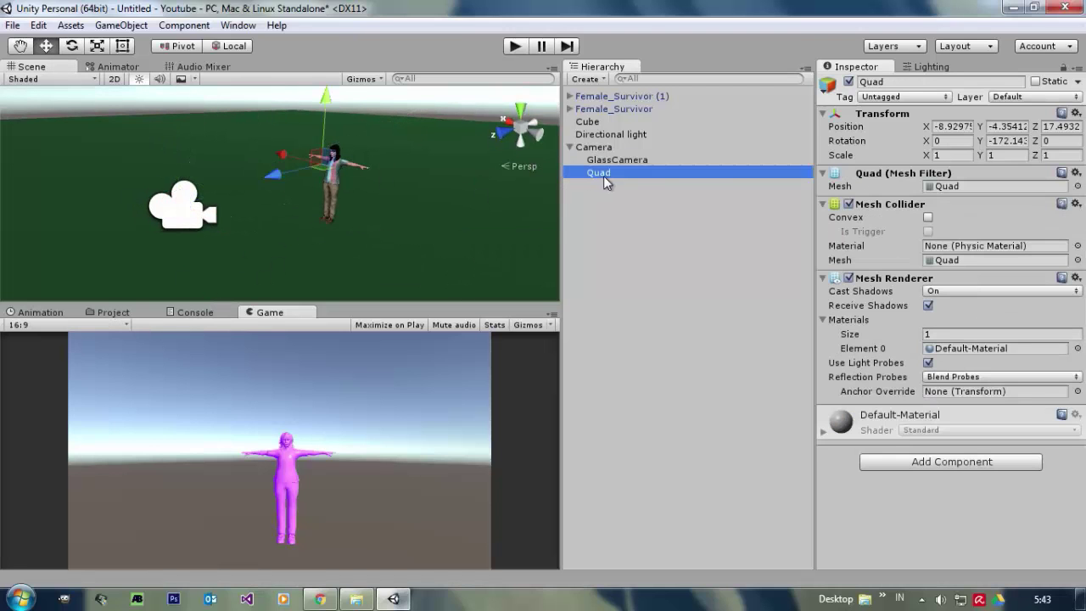
- Create a render texture named GlassScreen in the 3DGlasses Materials folder
{"action": "left_click", "coordinate": [112, 317]}
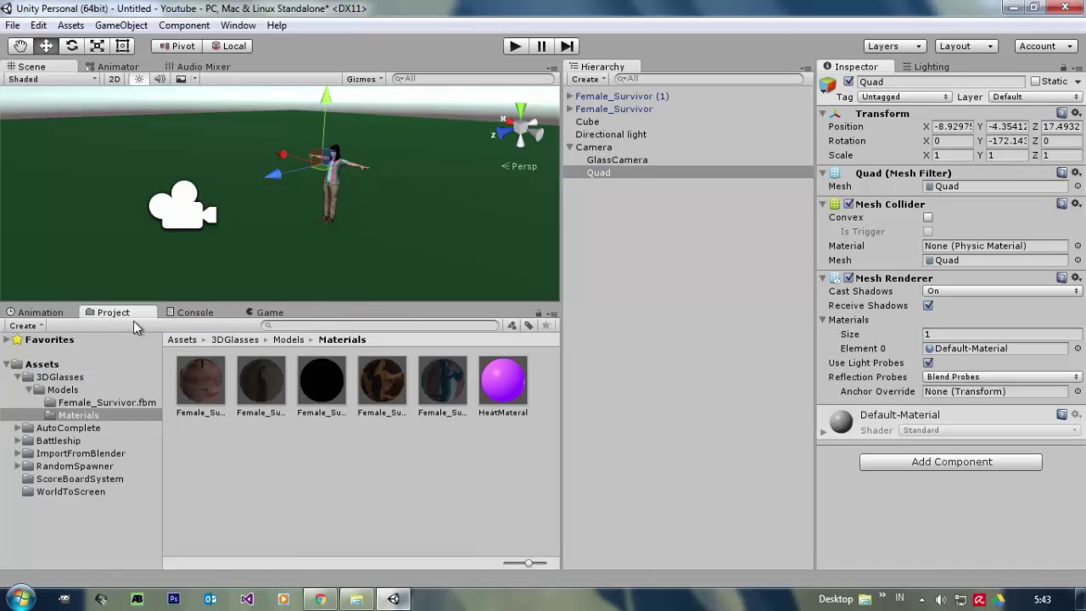
{"action": "right_click", "coordinate": [78, 414]}
{"action": "mouse_move", "coordinate": [449, 210]}
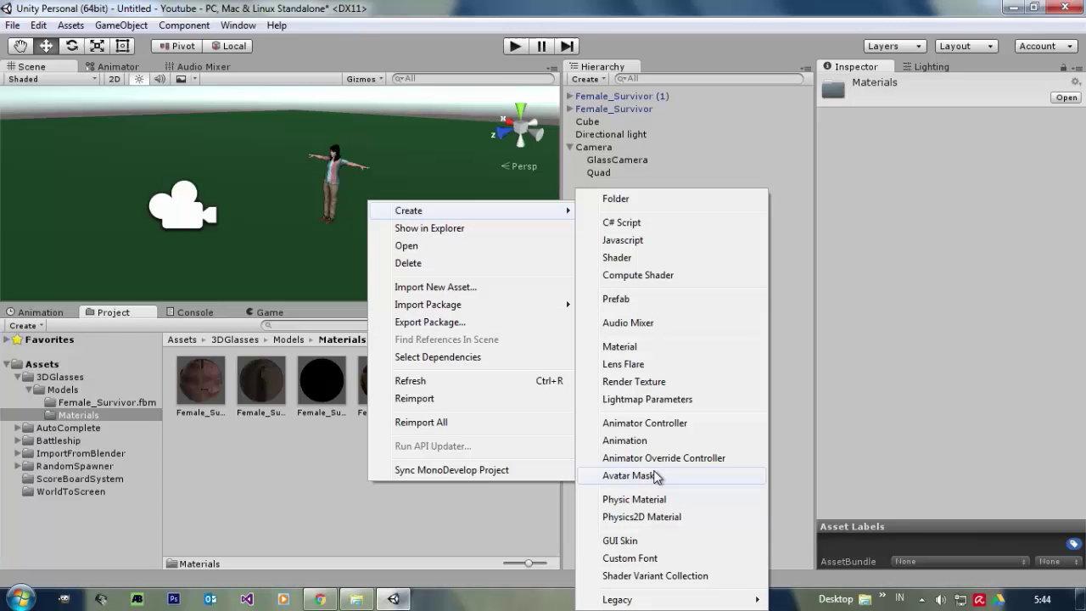
{"action": "left_click", "coordinate": [664, 387]}
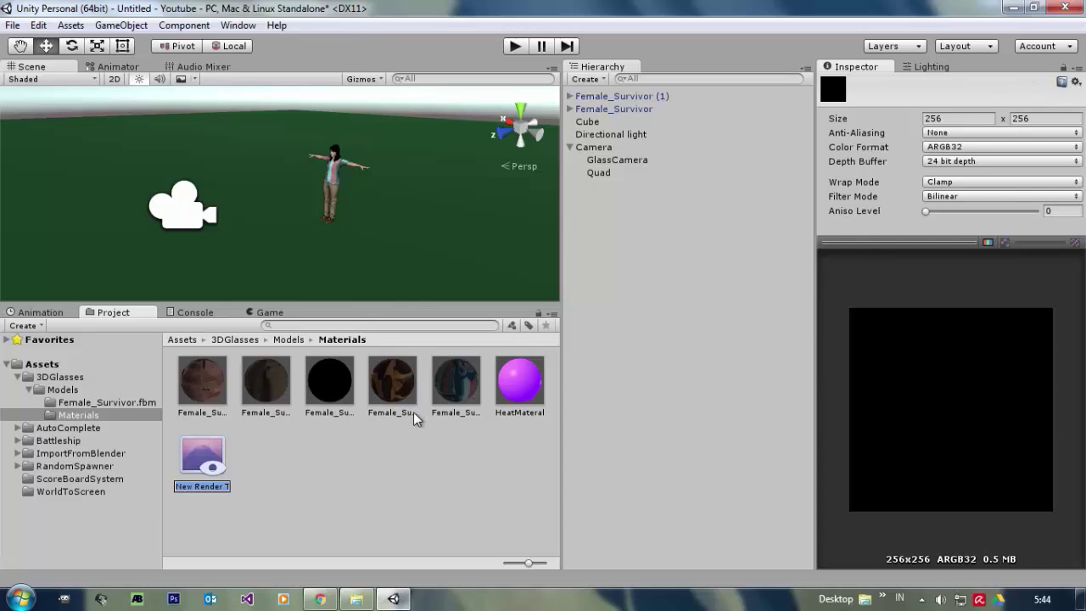
{"action": "type", "text": "GlassScreen"}
{"action": "key", "text": "Return"}
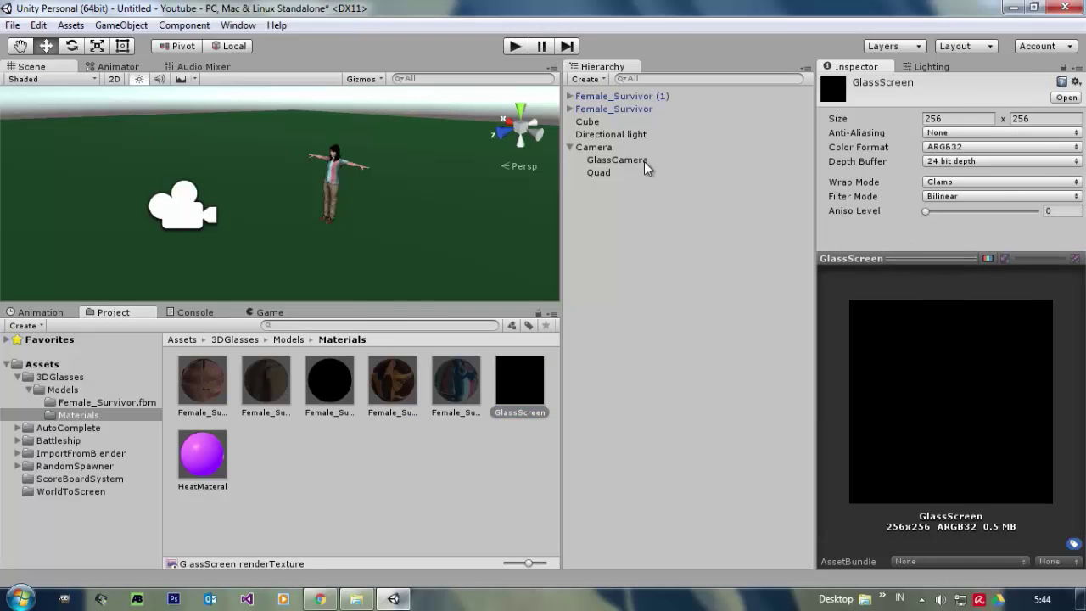
- Assign the GlassScreen render texture as GlassCamera's target texture
{"action": "left_click", "coordinate": [644, 161]}
{"action": "left_click", "coordinate": [636, 173]}
{"action": "left_click", "coordinate": [636, 160]}
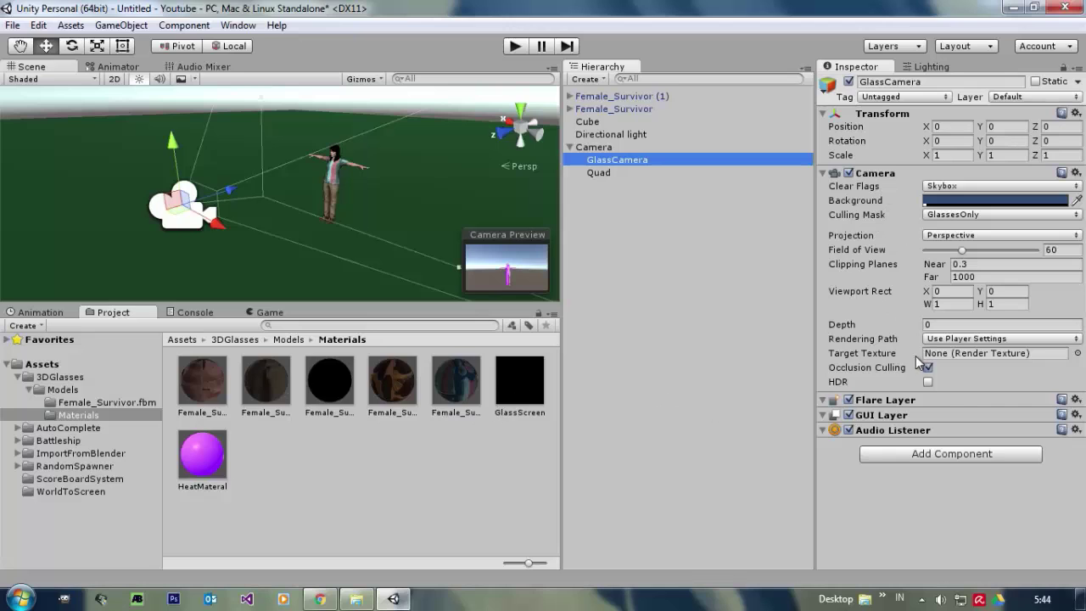
{"action": "left_click", "coordinate": [843, 357]}
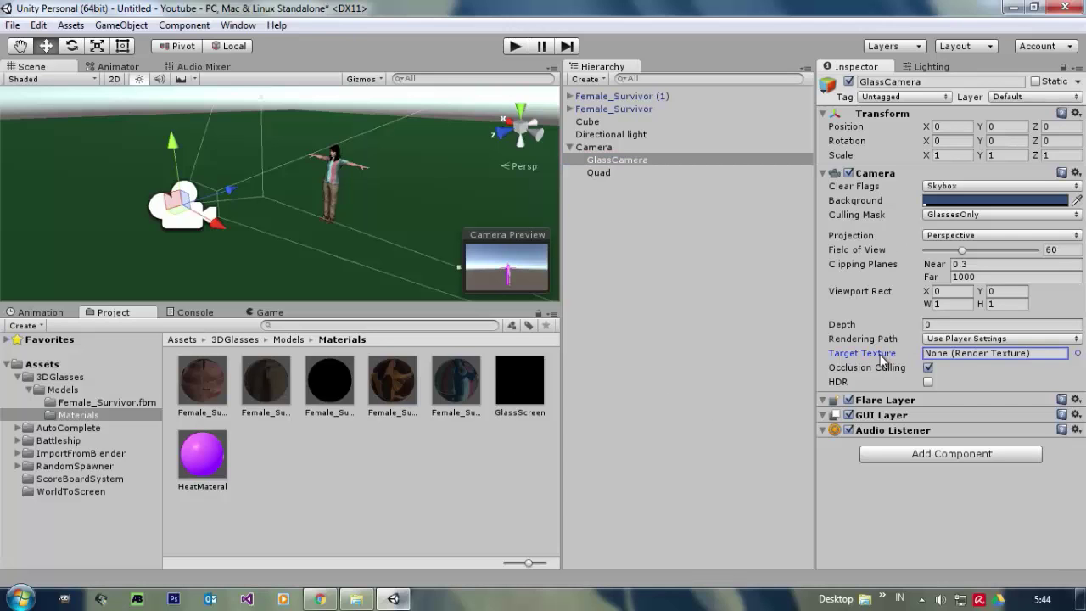
{"action": "left_click_drag", "start_coordinate": [532, 392], "coordinate": [951, 356]}
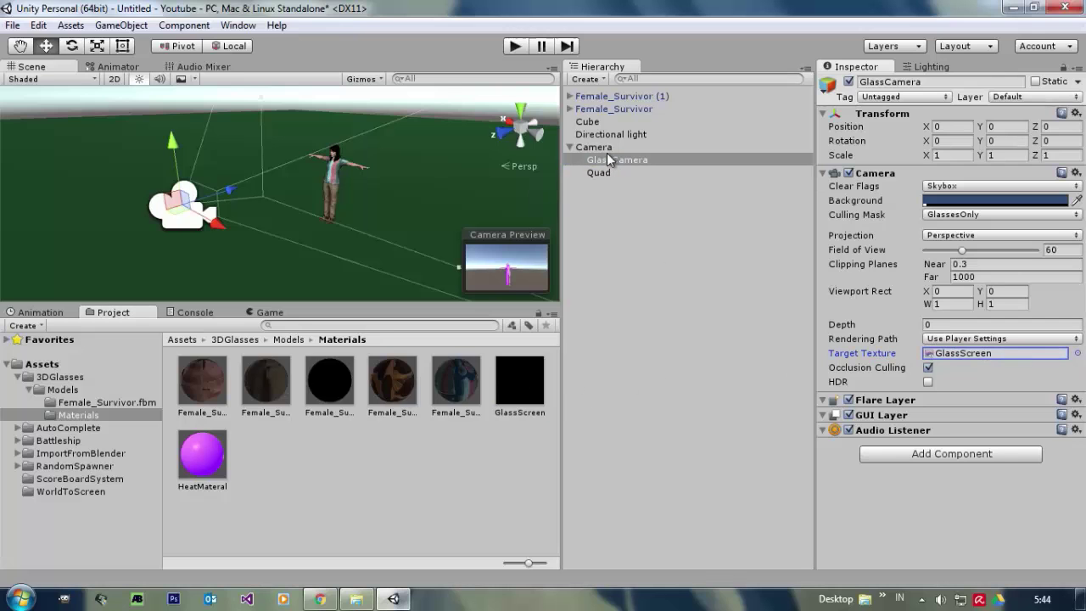
- Check the Game view and the GlassCamera preview with GlassScreen as the target texture
{"action": "scroll", "coordinate": [392, 202], "scroll_direction": "up", "scroll_amount": 3}
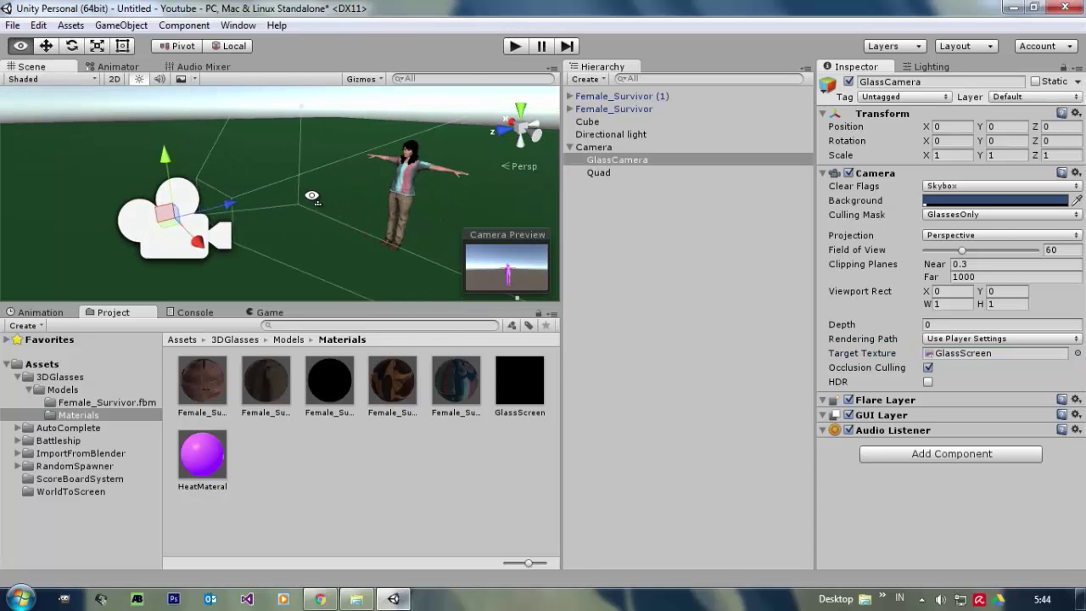
{"action": "left_click", "coordinate": [271, 313]}
{"action": "left_click_drag", "start_coordinate": [438, 199], "coordinate": [468, 194], "text": "alt"}
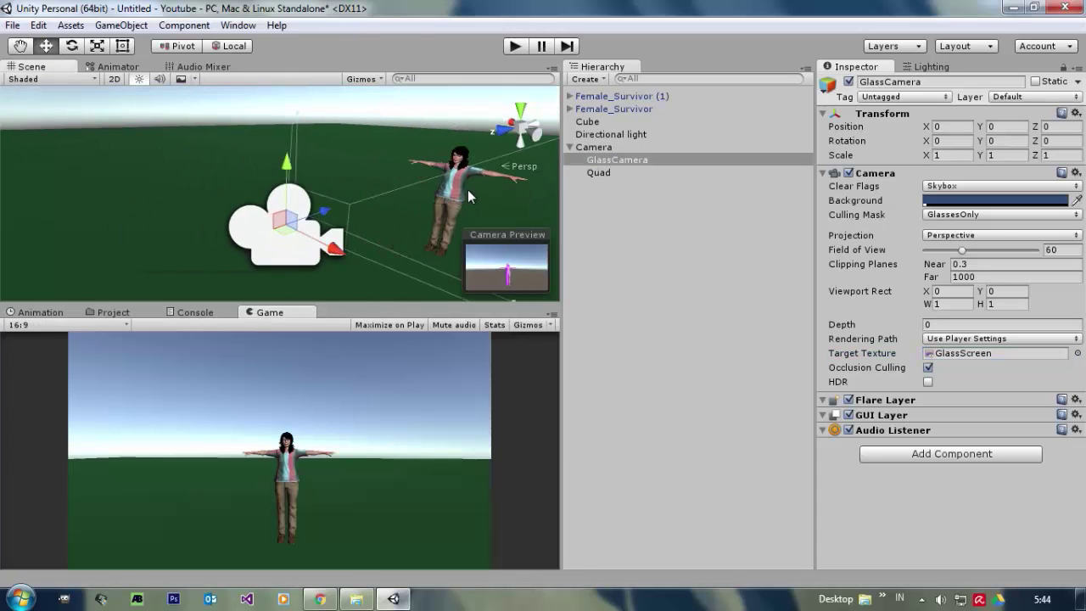
{"action": "left_click", "coordinate": [424, 103]}
{"action": "left_click", "coordinate": [605, 163]}
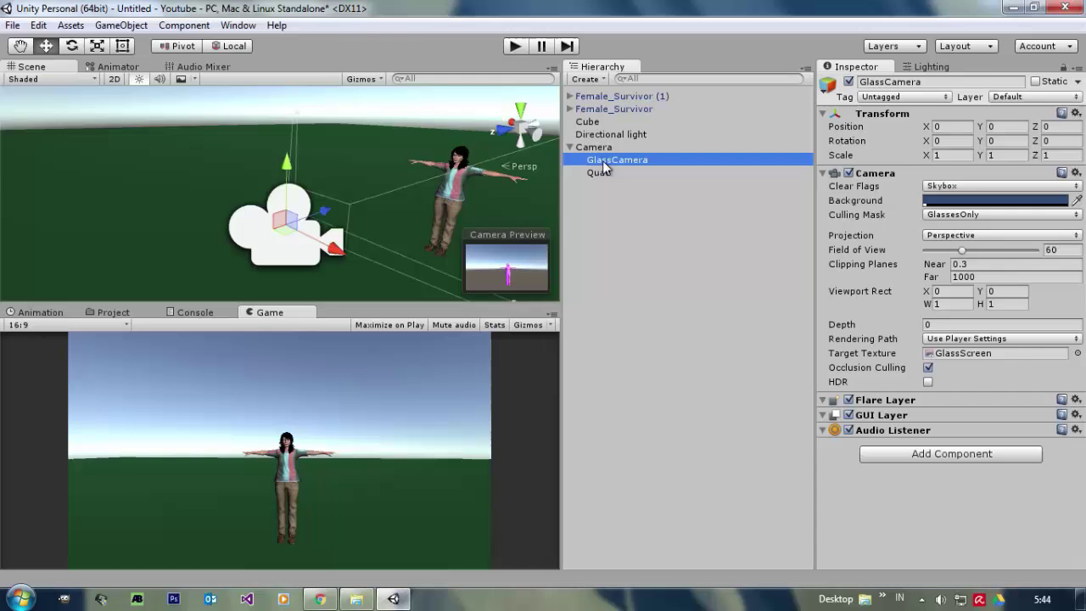
{"action": "key", "text": "a"}
{"action": "right_click_drag", "start_coordinate": [307, 184], "coordinate": [466, 163]}
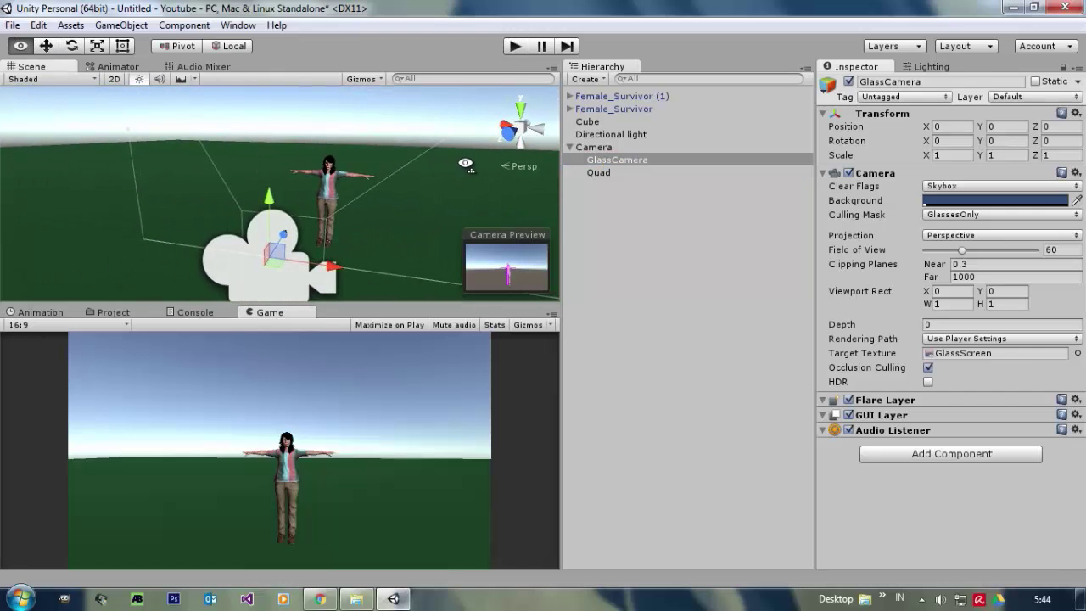
- Try moving the purple duplicate Female_Survivor (1) sideways along its X axis, and undo the move
{"action": "left_click", "coordinate": [622, 96]}
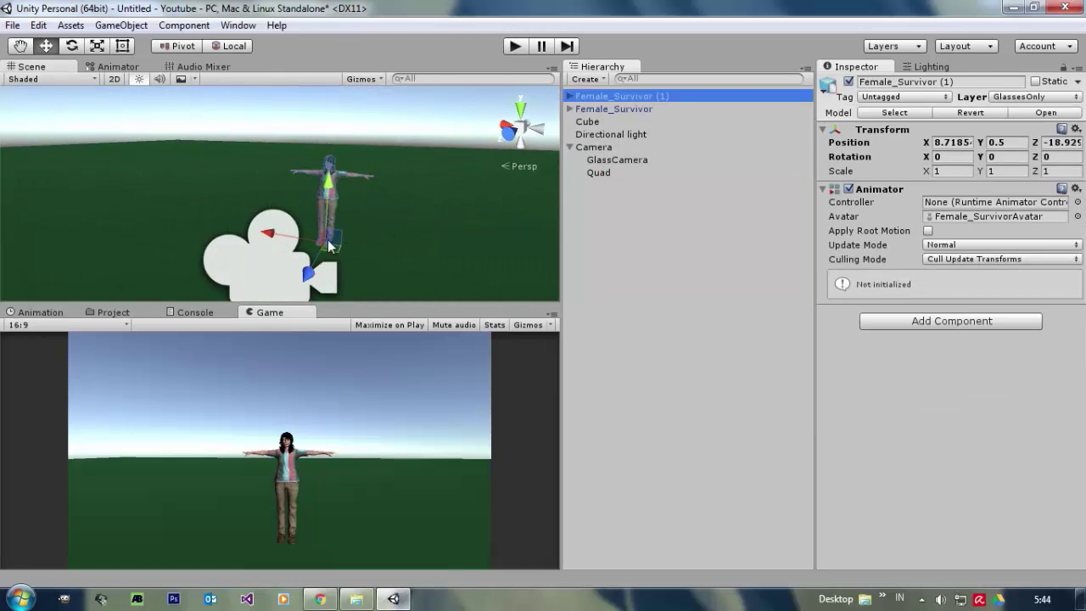
{"action": "left_click_drag", "start_coordinate": [272, 233], "coordinate": [334, 243]}
{"action": "key", "text": "ctrl+z"}
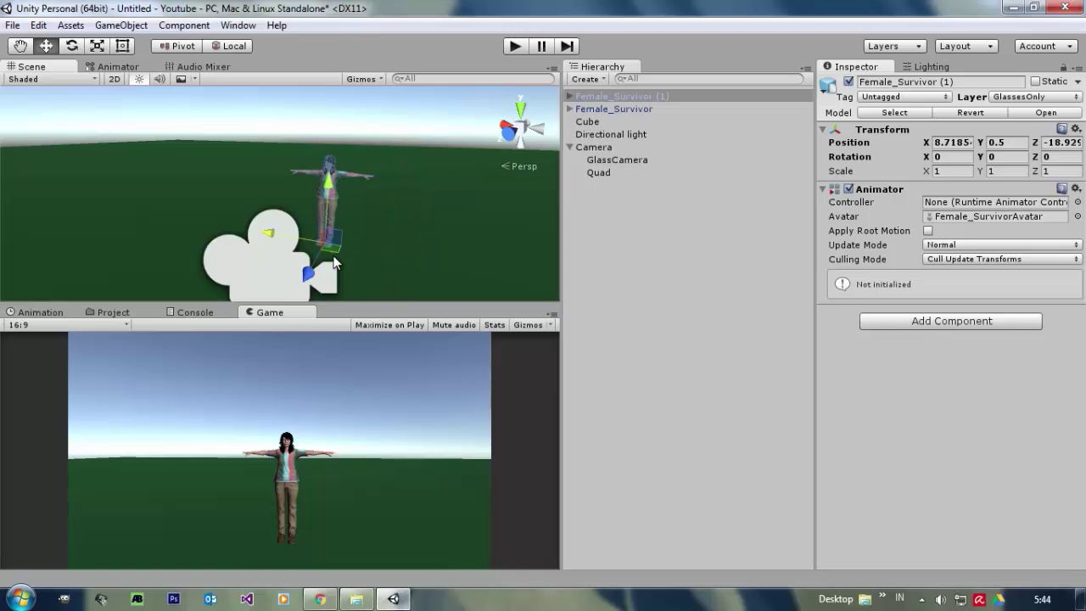
- Set the Quad's X position to 0 and rename it GlassScreen
{"action": "left_click_drag", "start_coordinate": [377, 192], "coordinate": [403, 207], "text": "alt"}
{"action": "left_click", "coordinate": [594, 172]}
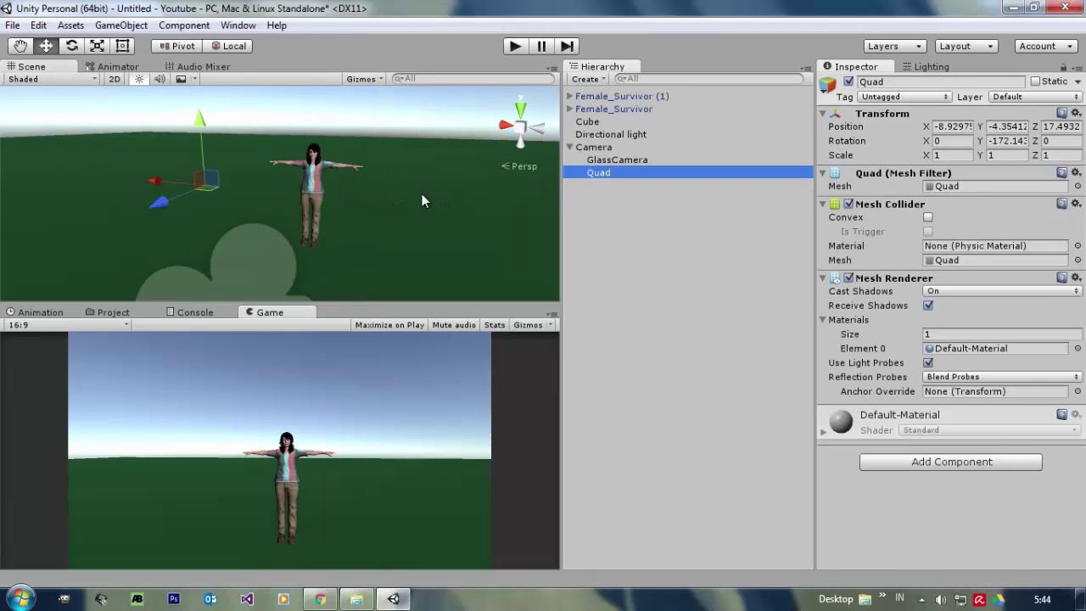
{"action": "left_click_drag", "start_coordinate": [370, 195], "coordinate": [329, 203], "text": "alt"}
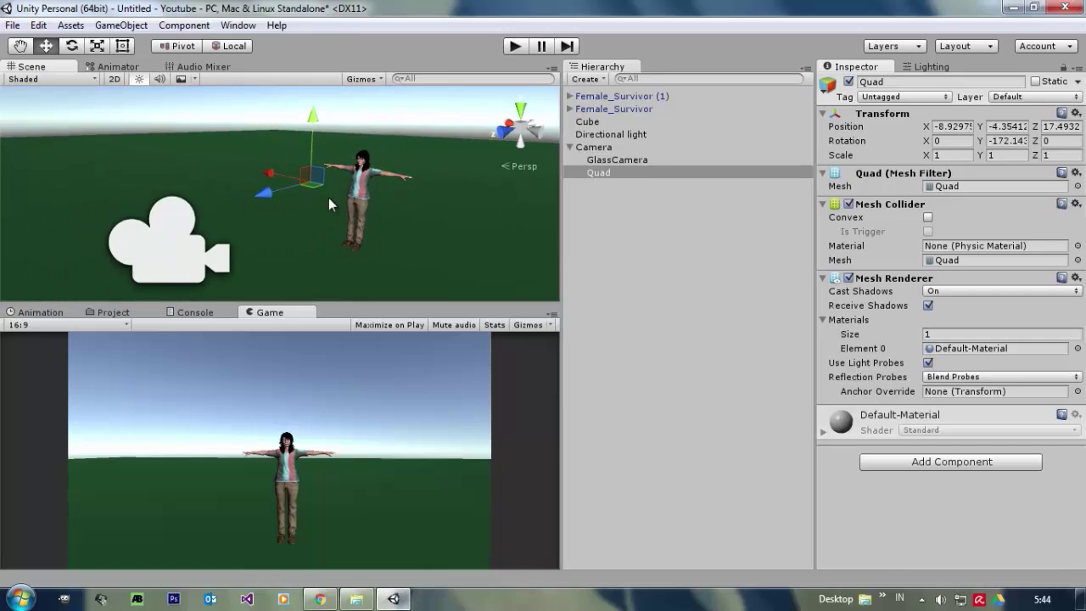
{"action": "left_click", "coordinate": [953, 127]}
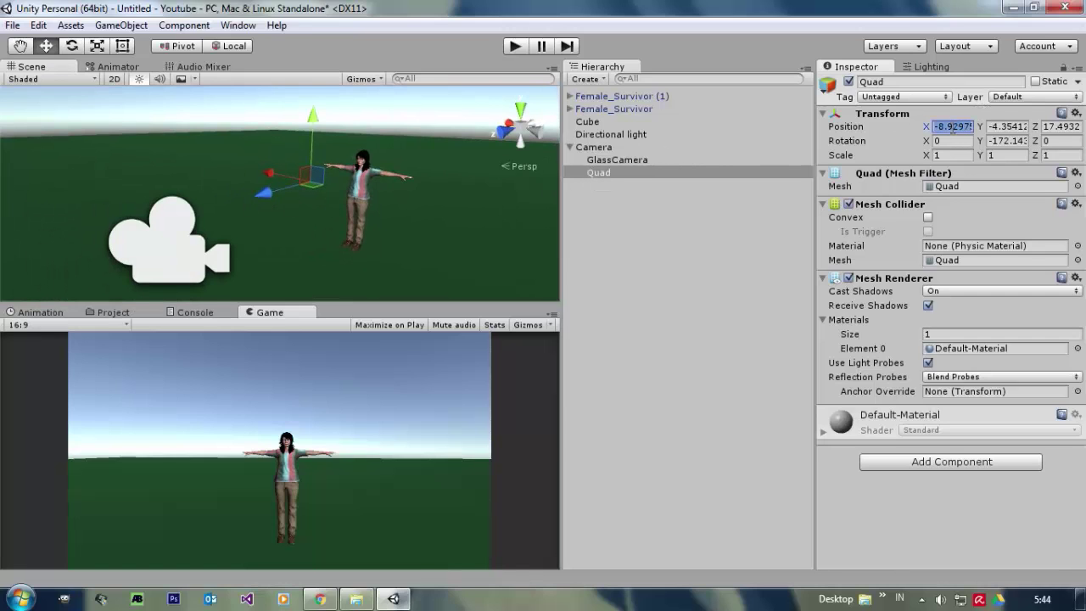
{"action": "type", "text": "0"}
{"action": "left_click", "coordinate": [925, 82]}
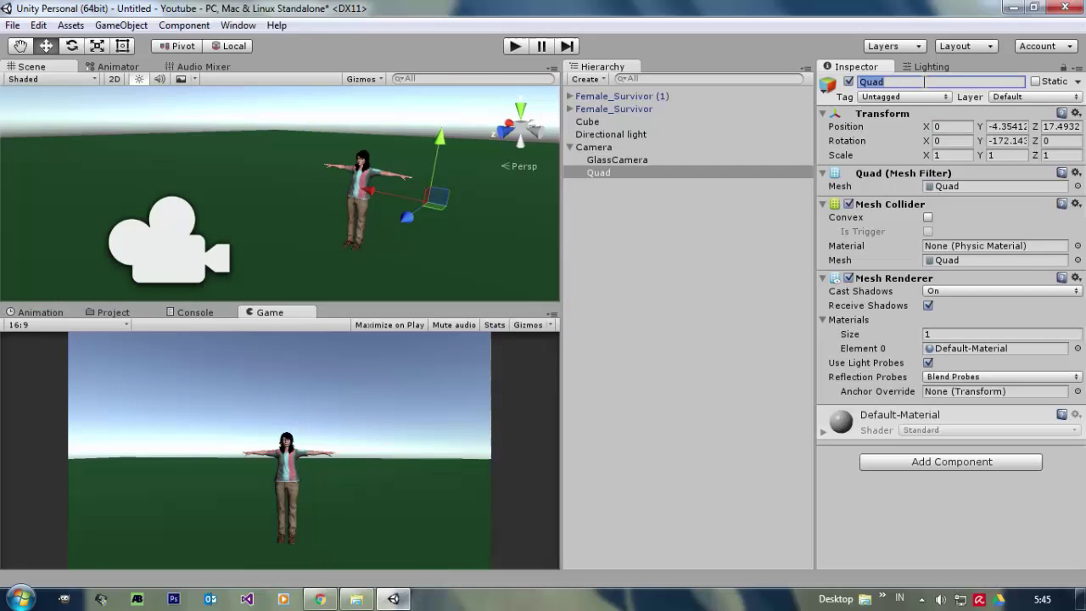
{"action": "type", "text": "GlassScreen"}
{"action": "key", "text": "Return"}
- Set GlassScreen's Y position and Y rotation to 0, and place it in front of the camera at Z position 1.83
{"action": "left_click", "coordinate": [1008, 127]}
{"action": "type", "text": "0"}
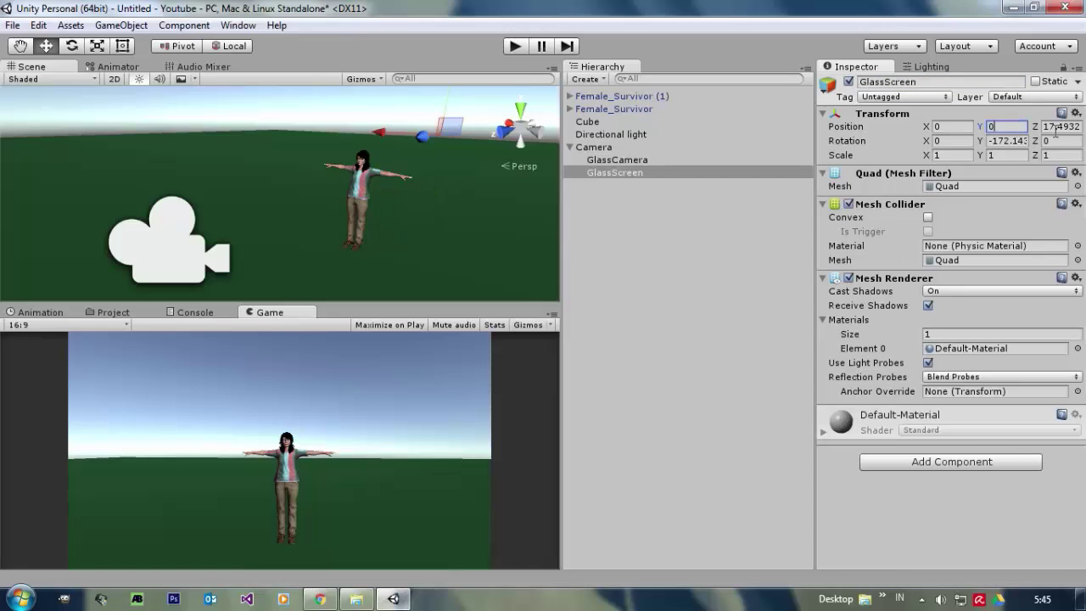
{"action": "left_click", "coordinate": [1055, 126]}
{"action": "type", "text": "0"}
{"action": "left_click", "coordinate": [1006, 140]}
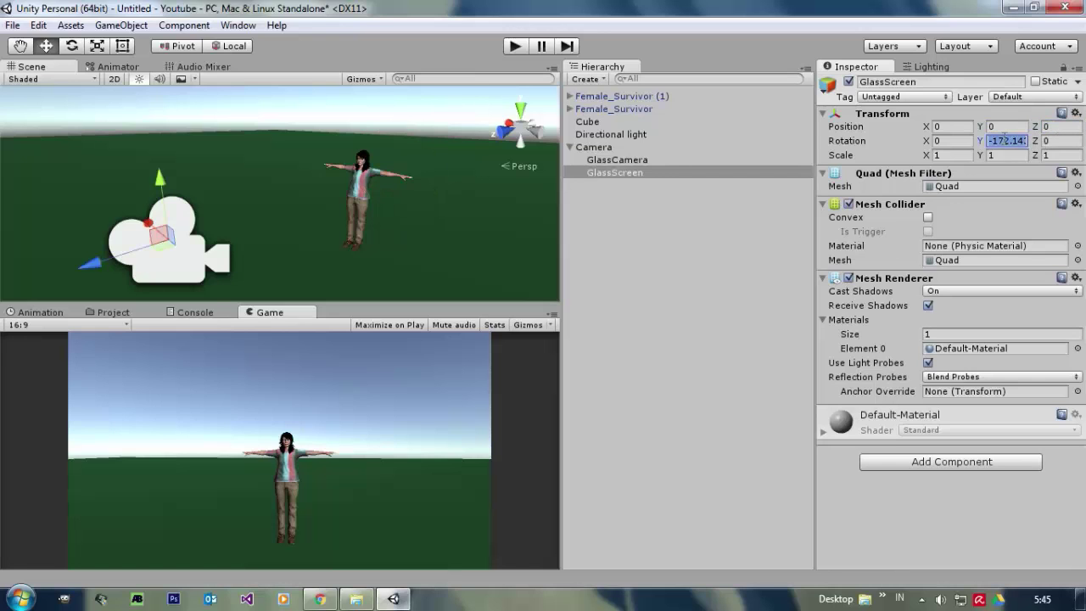
{"action": "type", "text": "0"}
{"action": "left_click_drag", "start_coordinate": [215, 223], "coordinate": [345, 194]}
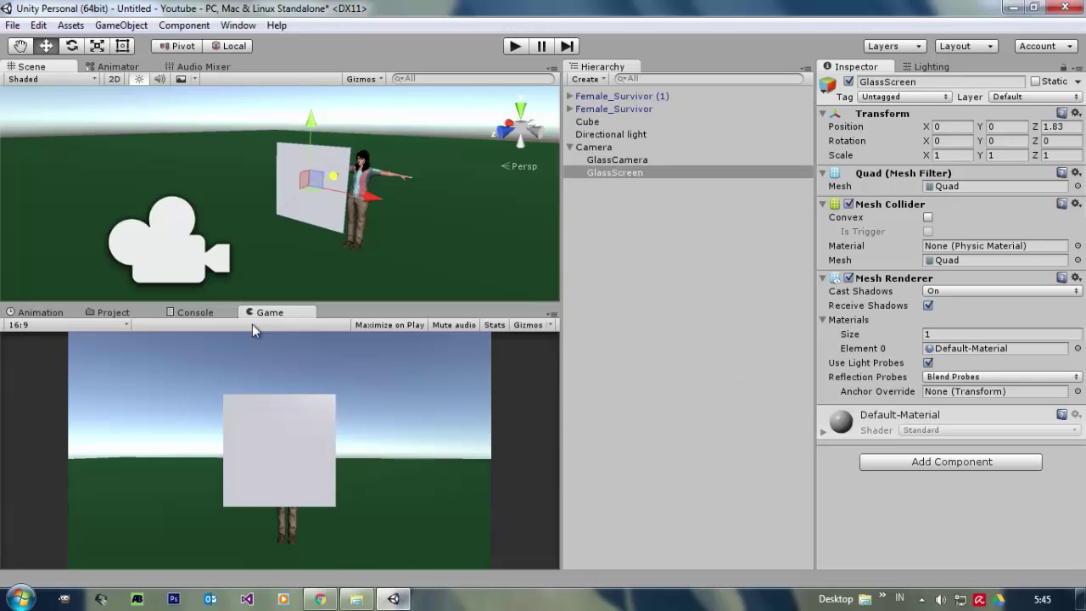
- Create a material named GlassScreenMaterial in the 3DGlasses Materials folder and apply it to the GlassScreen quad
{"action": "left_click", "coordinate": [119, 314]}
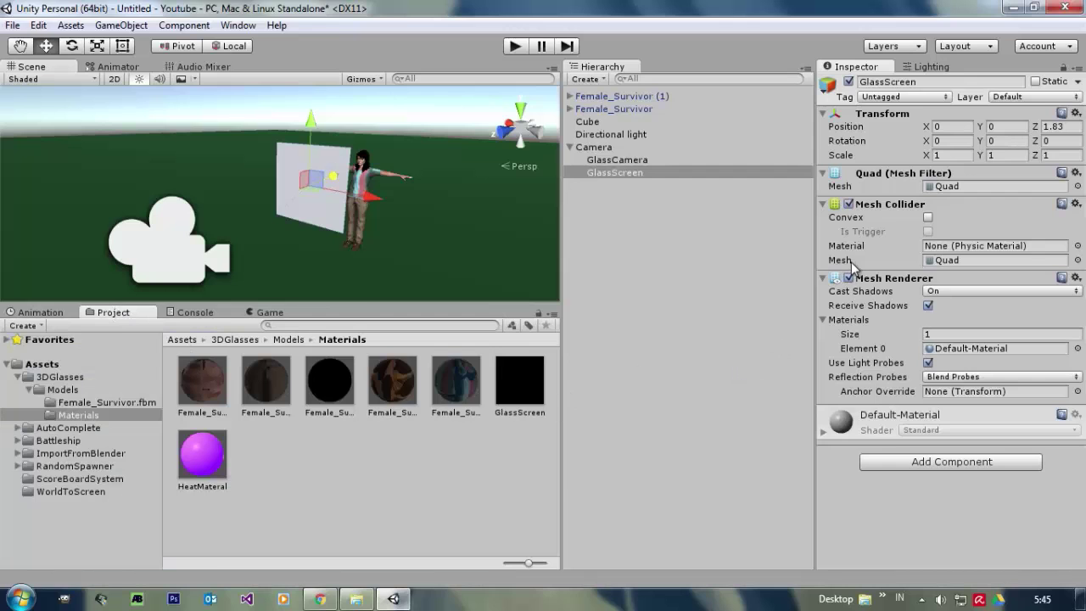
{"action": "right_click", "coordinate": [366, 487]}
{"action": "mouse_move", "coordinate": [423, 217]}
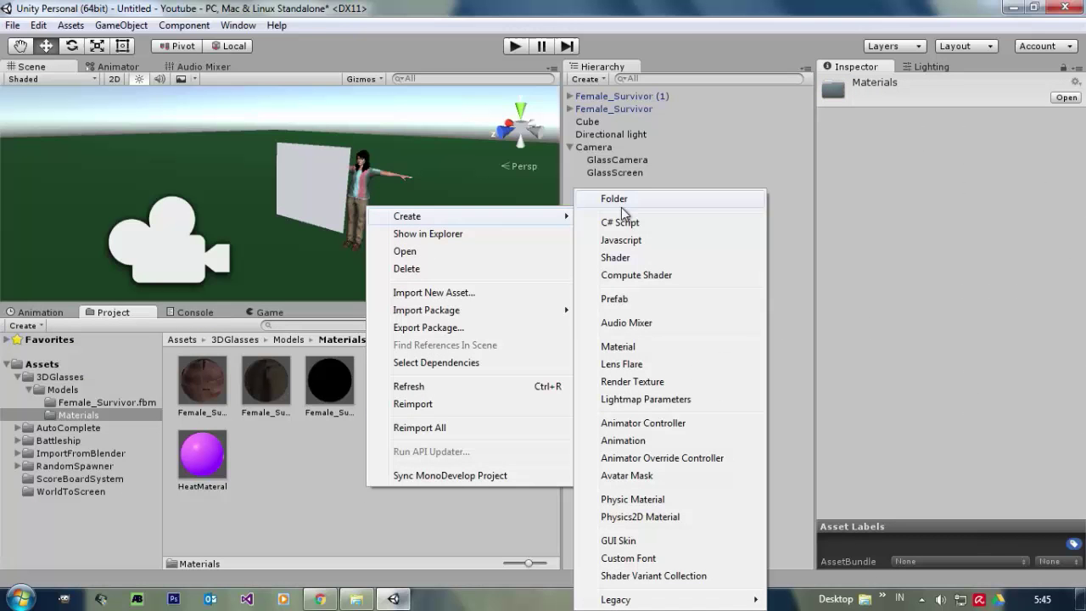
{"action": "left_click", "coordinate": [638, 348]}
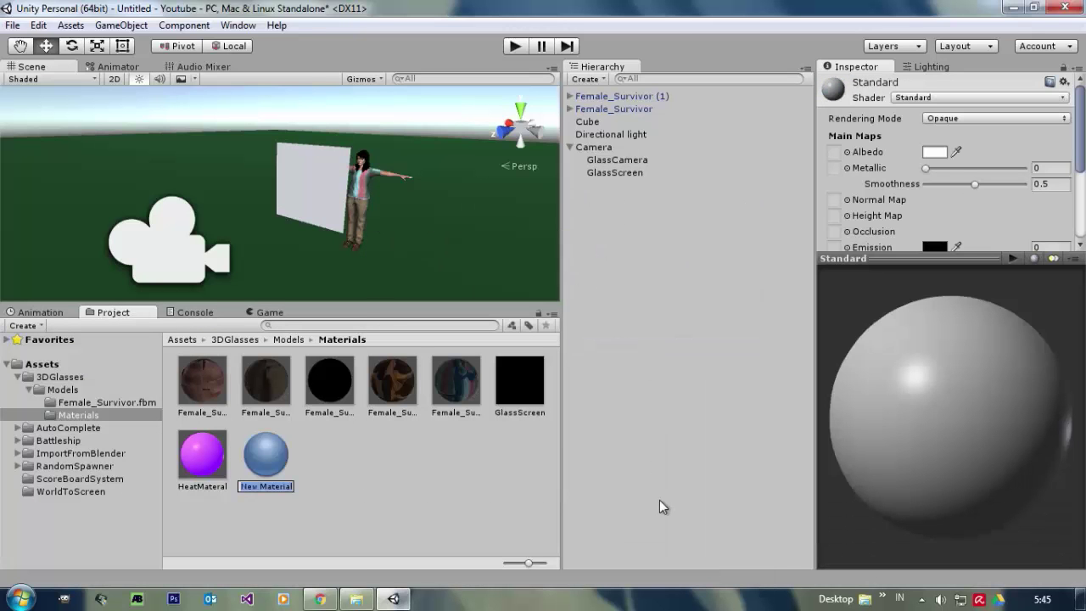
{"action": "type", "text": "GlassScreenMaterial"}
{"action": "key", "text": "Return"}
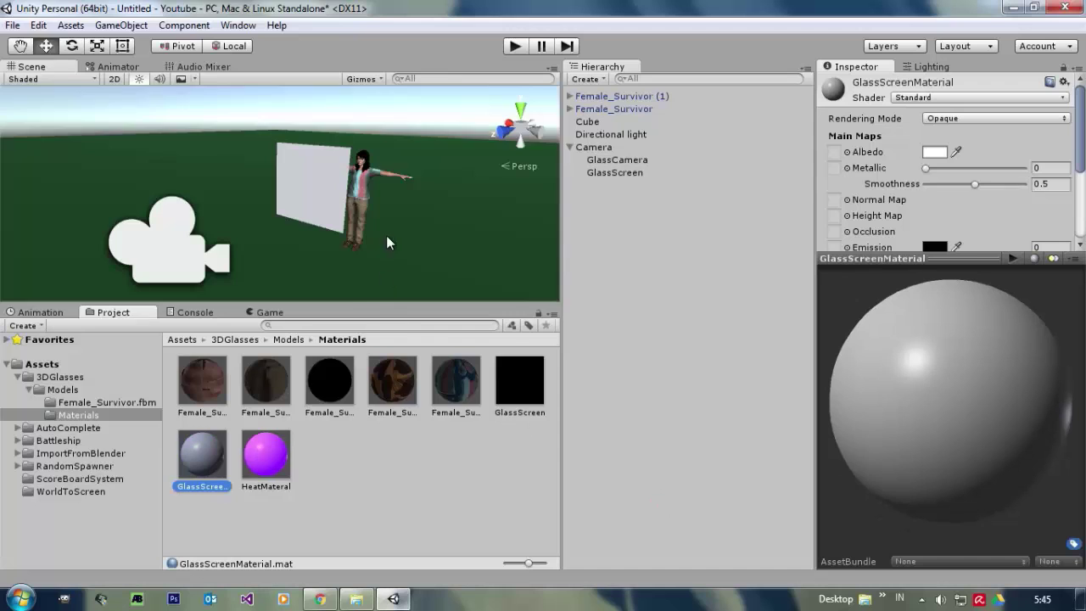
{"action": "left_click_drag", "start_coordinate": [212, 458], "coordinate": [324, 203]}
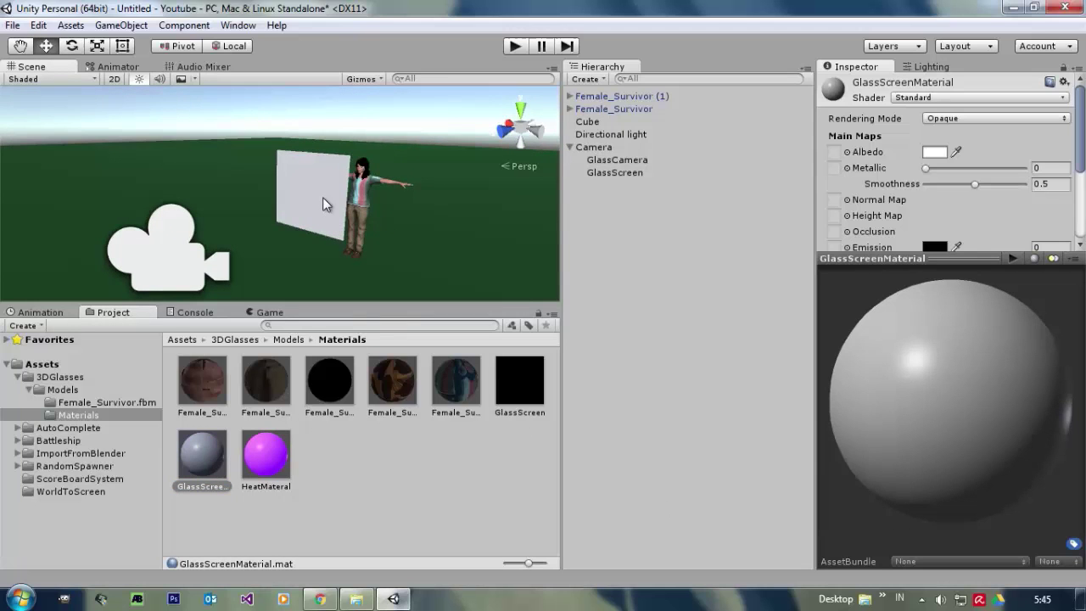
{"action": "left_click", "coordinate": [645, 173]}
- Try a brighter emission colour on GlassScreenMaterial, and bring the emission back to 0
{"action": "left_click", "coordinate": [204, 463]}
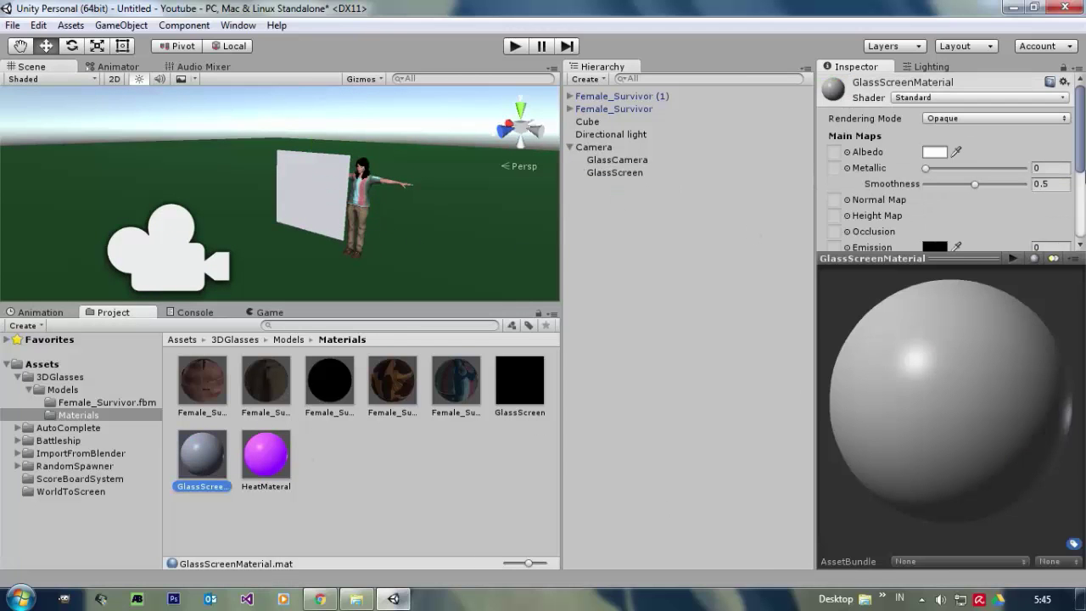
{"action": "left_click", "coordinate": [959, 246]}
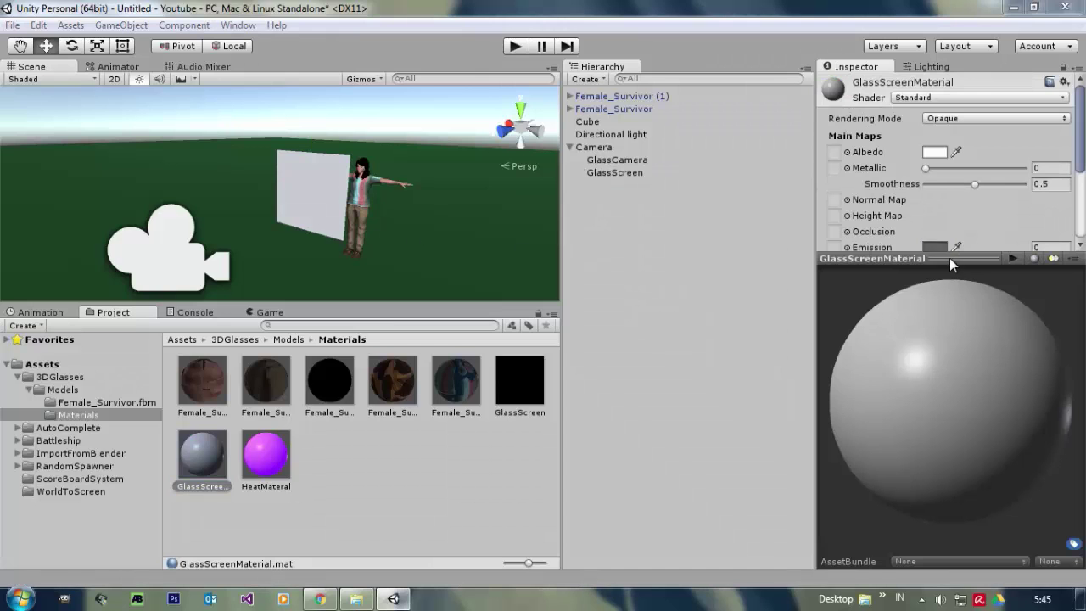
{"action": "left_click", "coordinate": [941, 208]}
{"action": "scroll", "coordinate": [1045, 195], "scroll_direction": "down", "scroll_amount": 2}
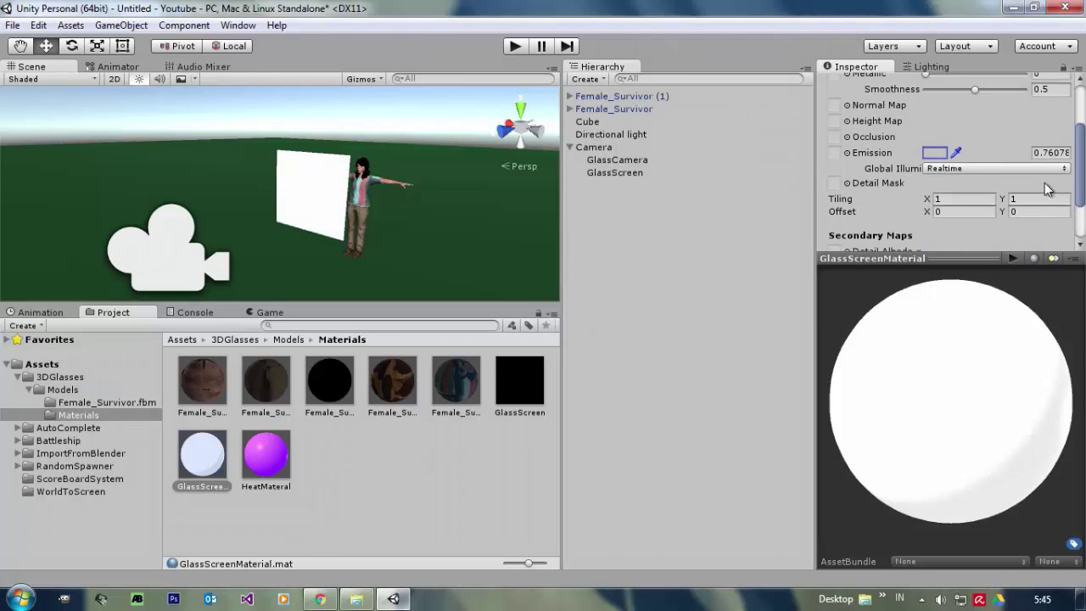
{"action": "left_click_drag", "start_coordinate": [1025, 155], "coordinate": [703, 161]}
{"action": "scroll", "coordinate": [1082, 155], "scroll_direction": "up", "scroll_amount": 2}
{"action": "scroll", "coordinate": [1085, 154], "scroll_direction": "up", "scroll_amount": 1}
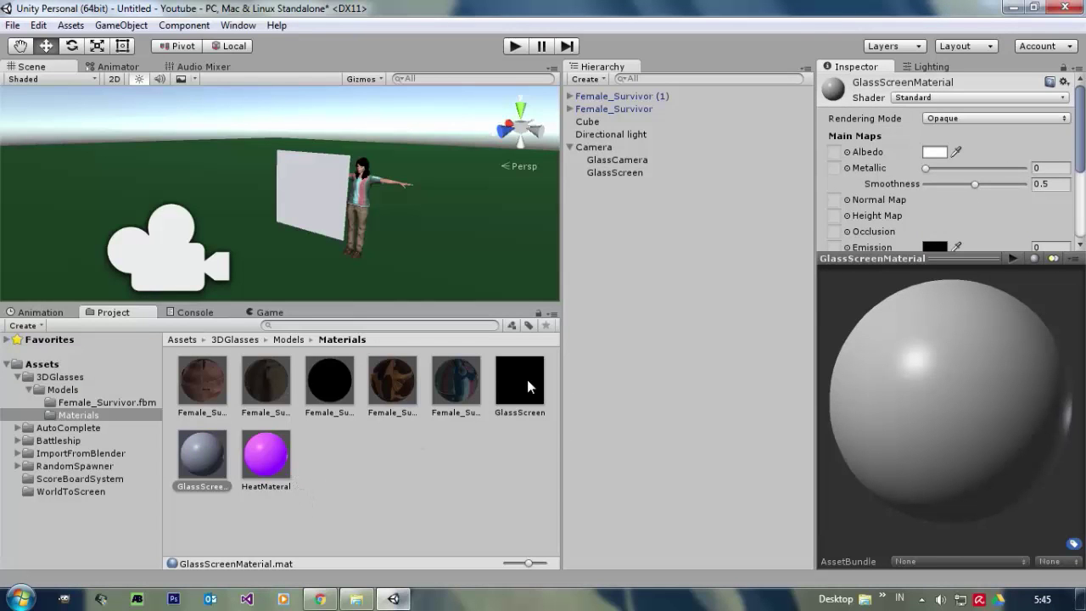
- Try the GlassScreen render texture as GlassScreenMaterial's Albedo map, and reset the map to None
{"action": "left_click_drag", "start_coordinate": [527, 382], "coordinate": [836, 156]}
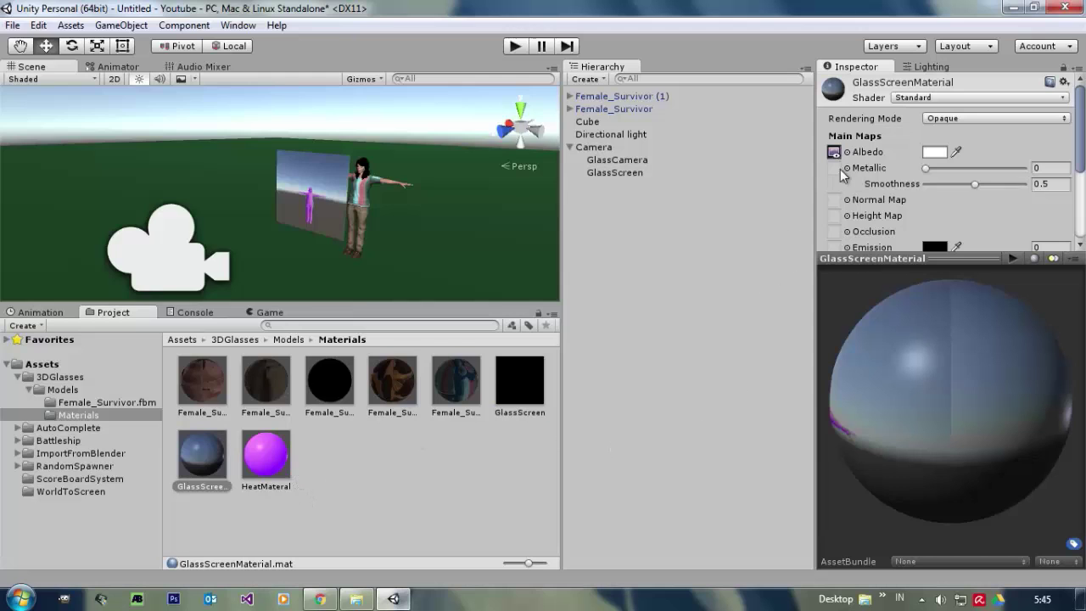
{"action": "right_click_drag", "start_coordinate": [287, 238], "coordinate": [405, 213]}
{"action": "key", "text": "w"}
{"action": "left_click", "coordinate": [847, 152]}
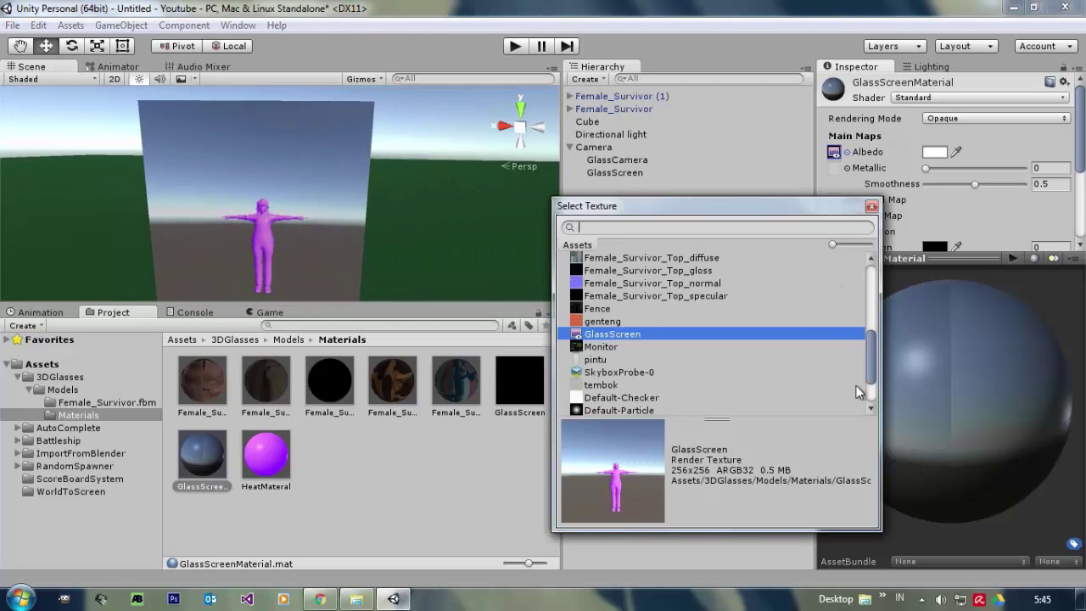
{"action": "scroll", "coordinate": [875, 349], "scroll_direction": "up", "scroll_amount": 10}
{"action": "left_click", "coordinate": [604, 259]}
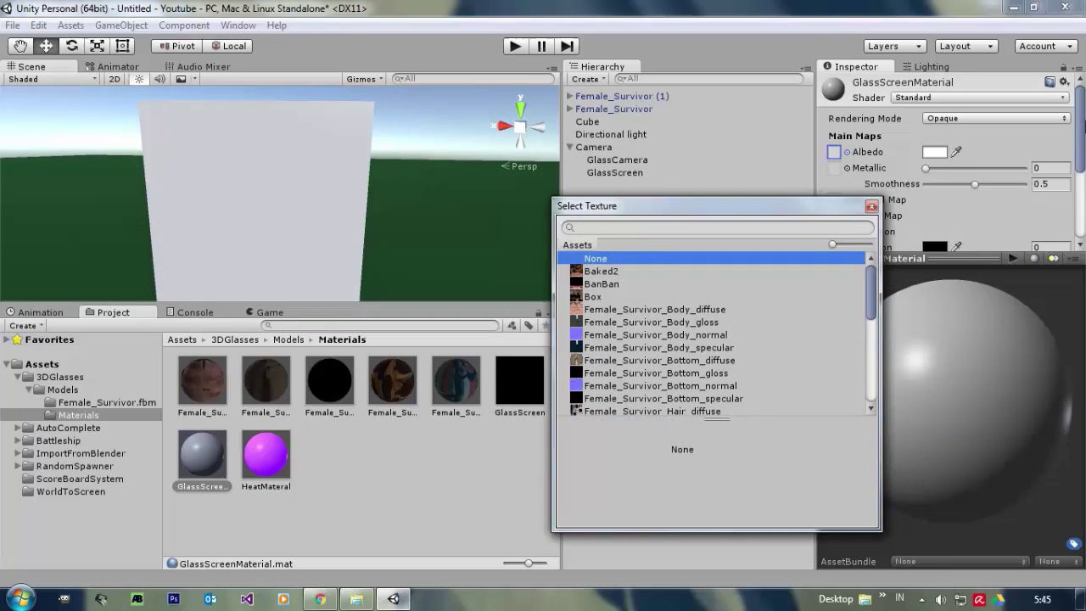
- Try the GlassScreen render texture as GlassScreenMaterial's Emission map, and reset the map to None
{"action": "left_click", "coordinate": [1084, 121]}
{"action": "scroll", "coordinate": [854, 168], "scroll_direction": "down", "scroll_amount": 2}
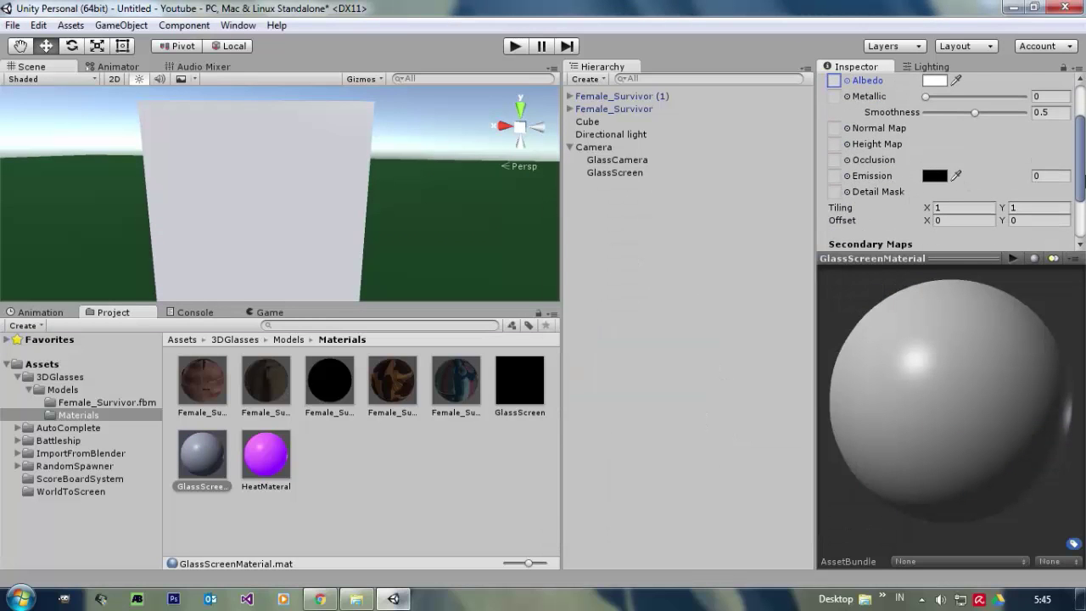
{"action": "scroll", "coordinate": [831, 182], "scroll_direction": "up", "scroll_amount": 3}
{"action": "scroll", "coordinate": [857, 161], "scroll_direction": "down", "scroll_amount": 4}
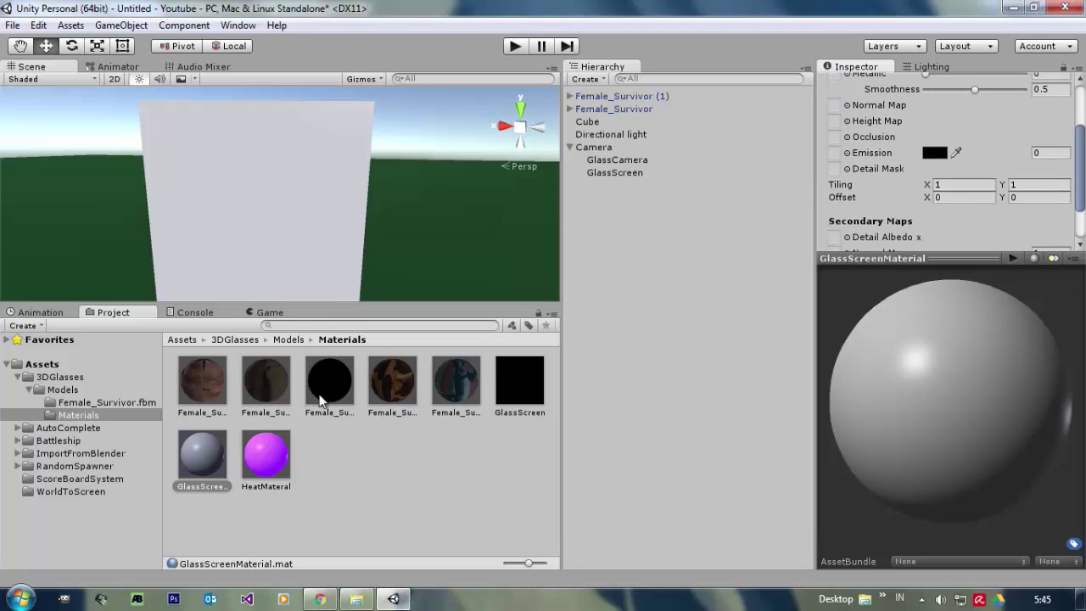
{"action": "left_click_drag", "start_coordinate": [214, 473], "coordinate": [836, 152]}
{"action": "left_click", "coordinate": [835, 153]}
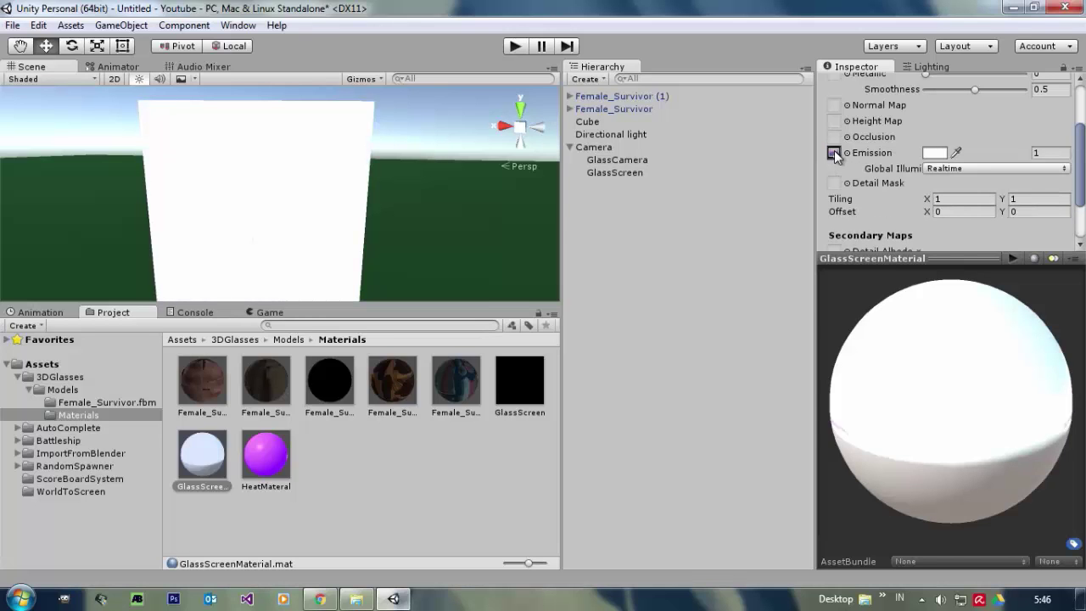
{"action": "left_click", "coordinate": [846, 153]}
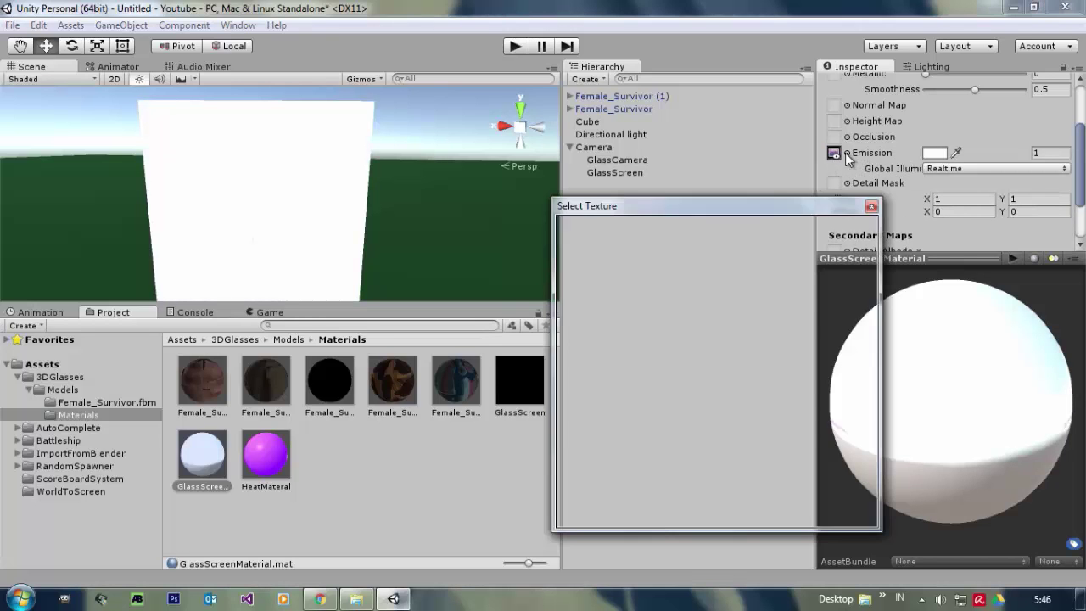
{"action": "scroll", "coordinate": [662, 339], "scroll_direction": "up", "scroll_amount": 6}
{"action": "left_click", "coordinate": [619, 258]}
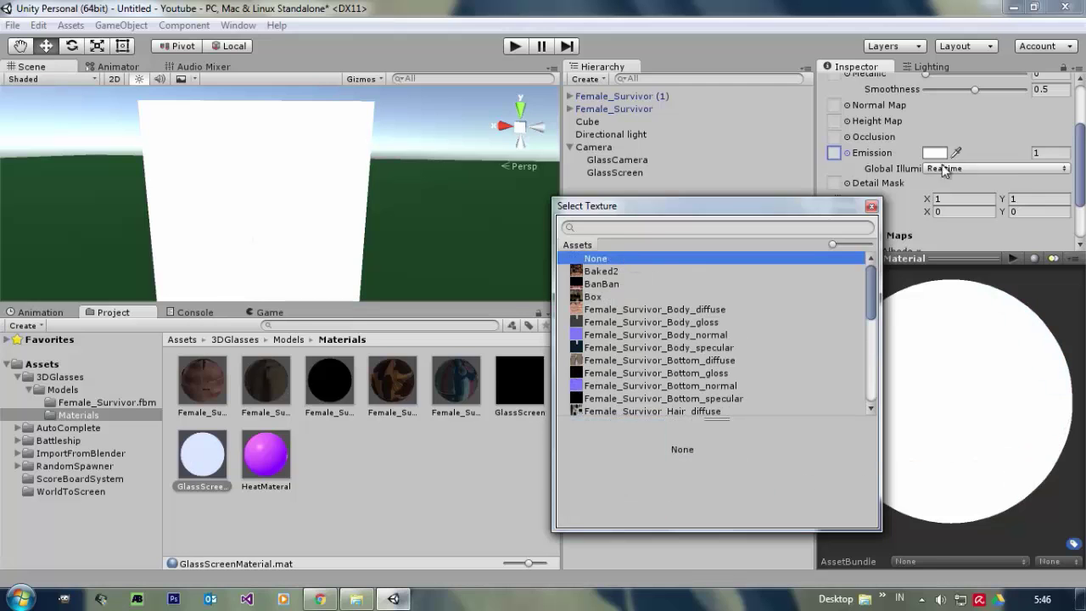
- Change GlassScreenMaterial's shader to Unlit/Texture
{"action": "left_click", "coordinate": [919, 175]}
{"action": "scroll", "coordinate": [917, 170], "scroll_direction": "up", "scroll_amount": 3}
{"action": "left_click", "coordinate": [919, 98]}
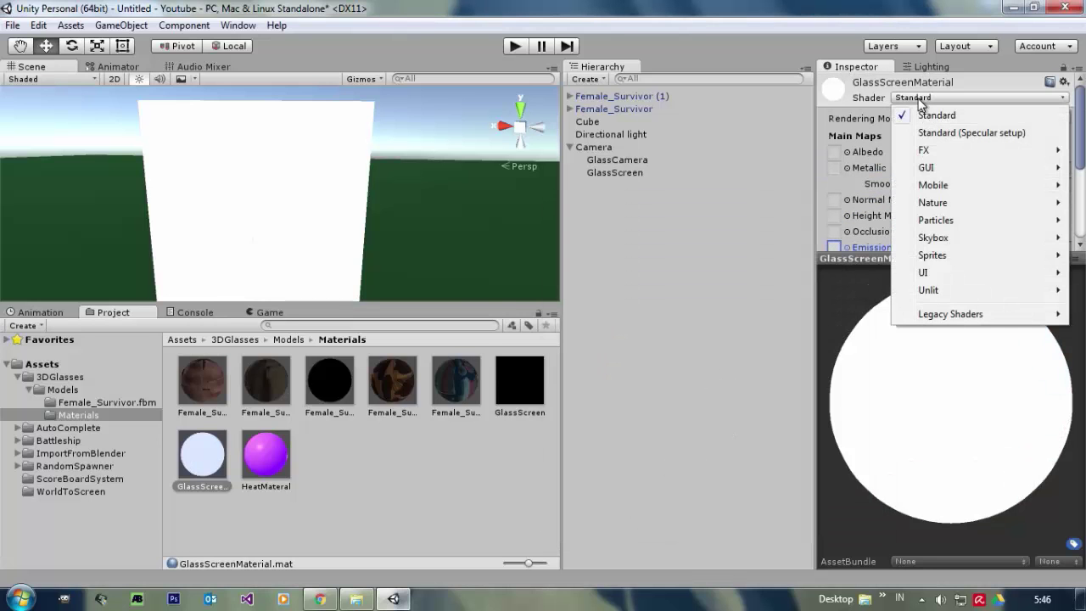
{"action": "mouse_move", "coordinate": [941, 207]}
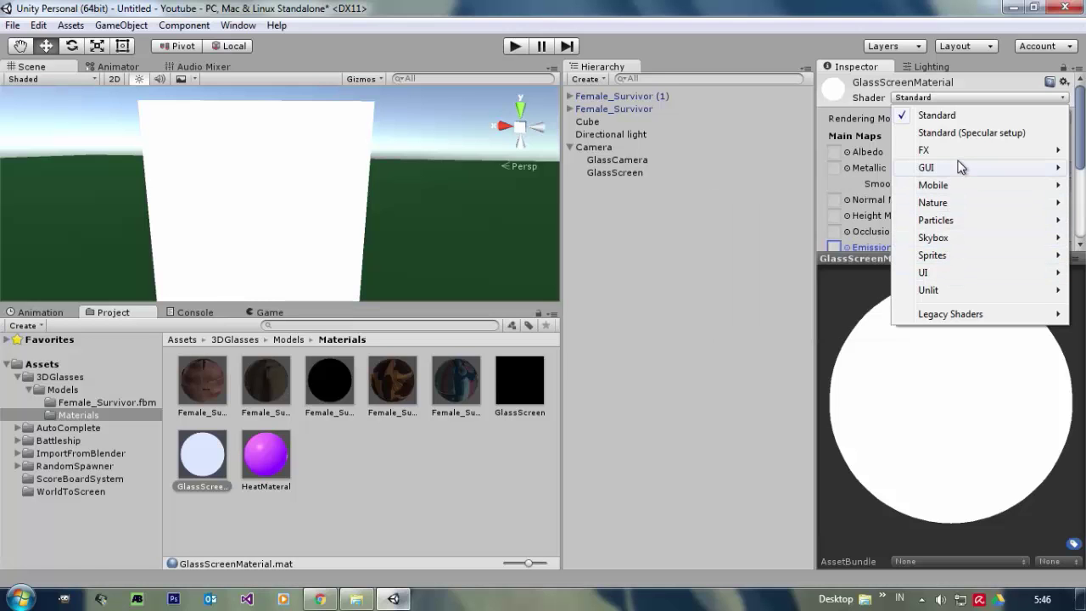
{"action": "mouse_move", "coordinate": [943, 248]}
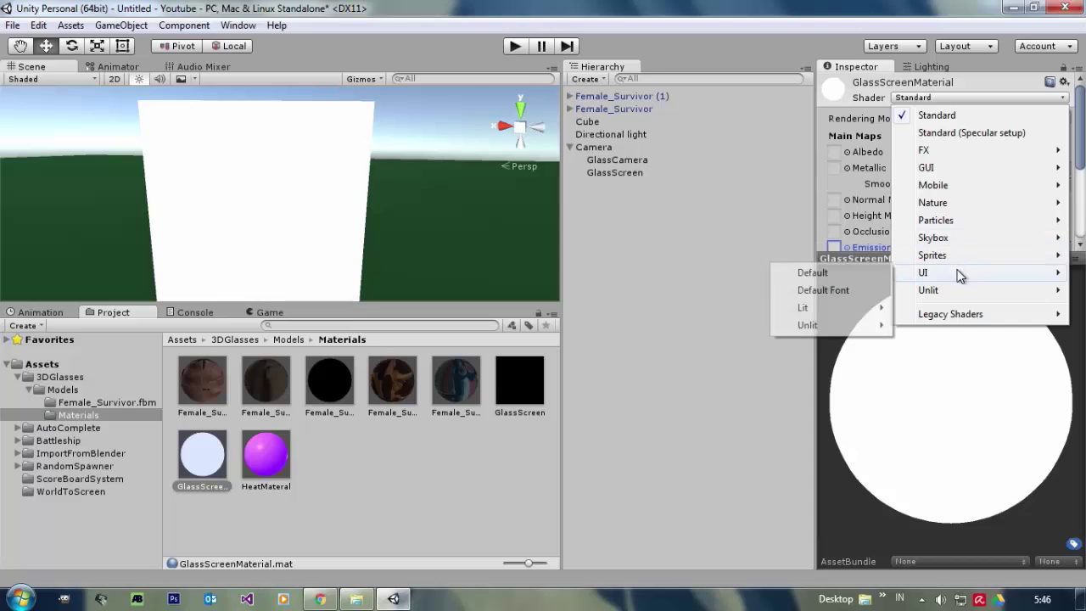
{"action": "mouse_move", "coordinate": [951, 290]}
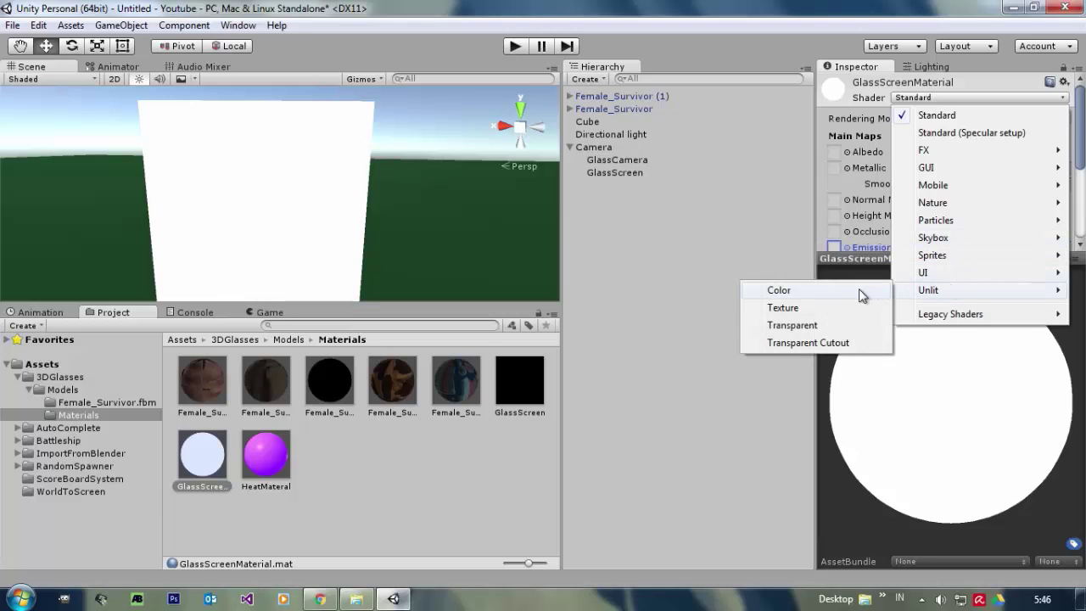
{"action": "left_click", "coordinate": [842, 307]}
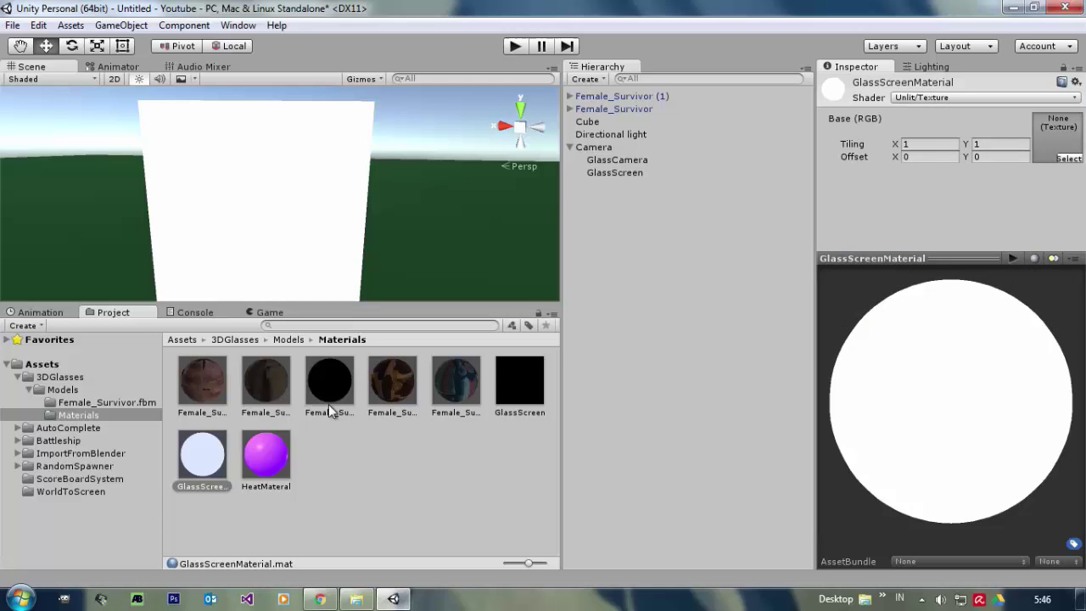
- Assign the GlassScreen render texture as GlassScreenMaterial's base texture and check the result in the Game view
{"action": "left_click_drag", "start_coordinate": [518, 386], "coordinate": [1057, 131]}
{"action": "key", "text": "s"}
{"action": "mouse_move", "coordinate": [255, 207]}
{"action": "right_mouse_down"}
{"action": "mouse_move", "coordinate": [281, 209]}
{"action": "mouse_move", "coordinate": [242, 220]}
{"action": "mouse_move", "coordinate": [187, 204]}
{"action": "mouse_move", "coordinate": [257, 209]}
{"action": "right_mouse_up"}
{"action": "left_click", "coordinate": [270, 312]}
- Move GlassCamera forward along its Z axis to the GlassScreen quad, at a Z position of about 1.75
{"action": "left_click", "coordinate": [595, 175]}
{"action": "right_click_drag", "start_coordinate": [399, 195], "coordinate": [286, 201]}
{"action": "left_click", "coordinate": [607, 162]}
{"action": "left_click_drag", "start_coordinate": [197, 201], "coordinate": [431, 140]}
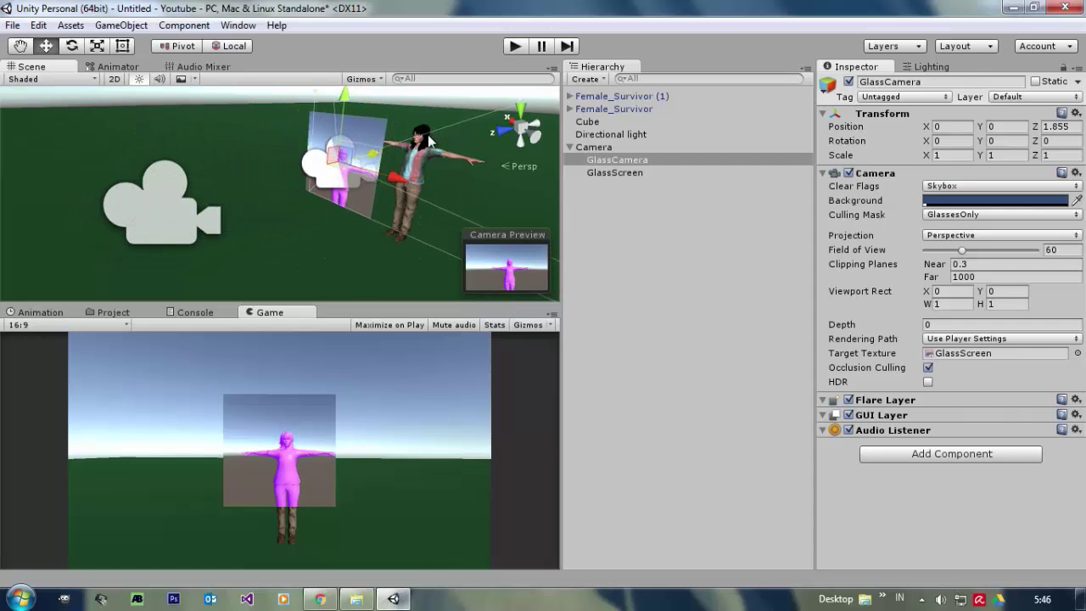
- Examine the placement of GlassScreen relative to Camera and GlassCamera in a side view of the scene
{"action": "left_click", "coordinate": [519, 144]}
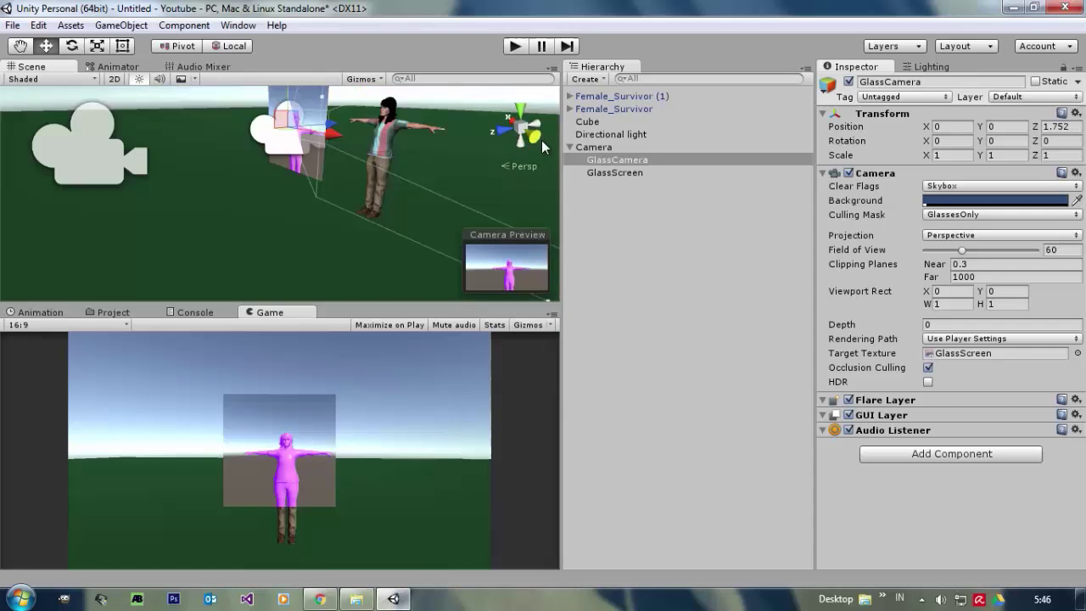
{"action": "left_click", "coordinate": [526, 128]}
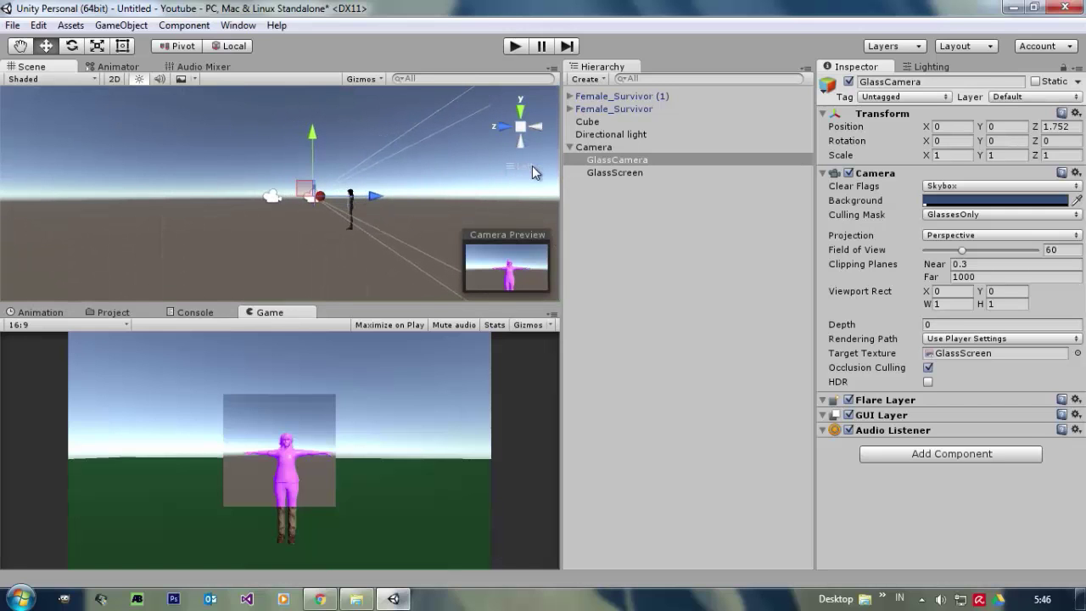
{"action": "double_click", "coordinate": [599, 171]}
{"action": "scroll", "coordinate": [308, 196], "scroll_direction": "up", "scroll_amount": 8}
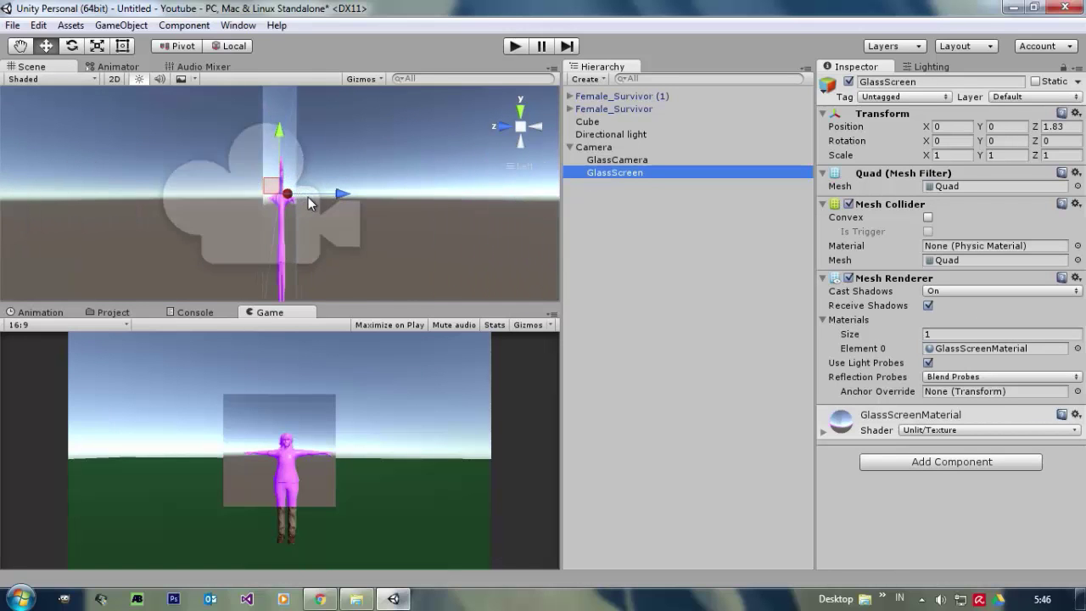
{"action": "scroll", "coordinate": [311, 203], "scroll_direction": "down", "scroll_amount": 4}
{"action": "middle_click_drag", "start_coordinate": [310, 190], "coordinate": [310, 179]}
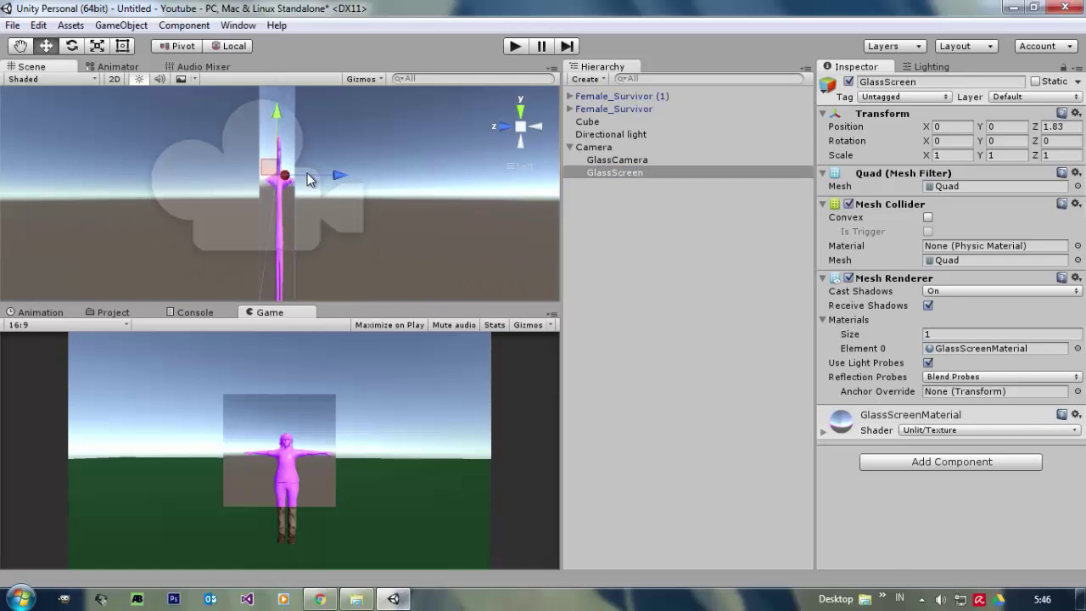
{"action": "left_click", "coordinate": [627, 147]}
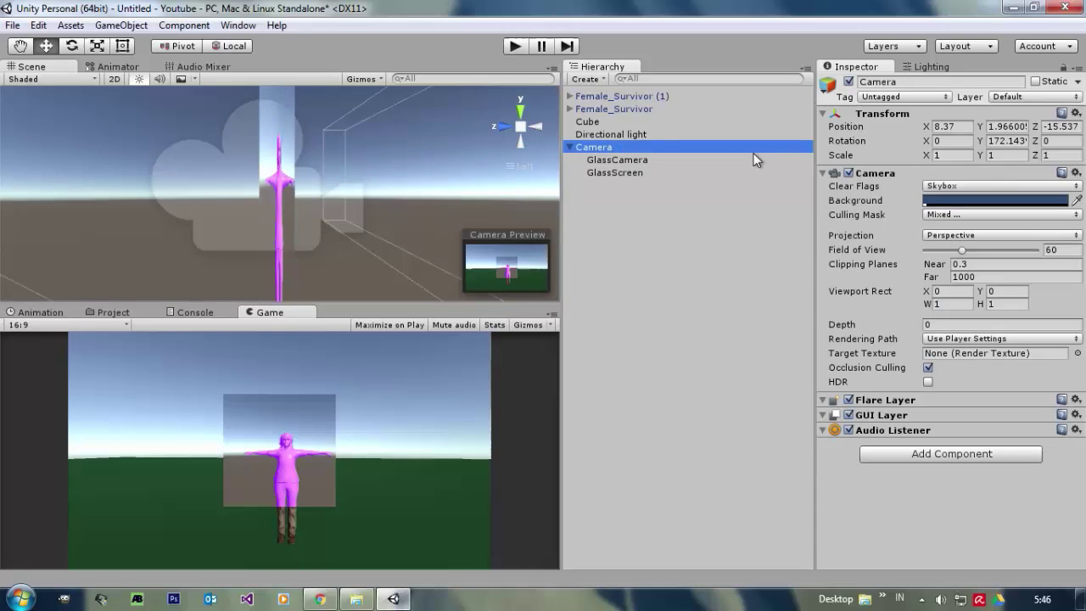
- Set Camera's Y rotation to 180
{"action": "left_click", "coordinate": [1007, 141]}
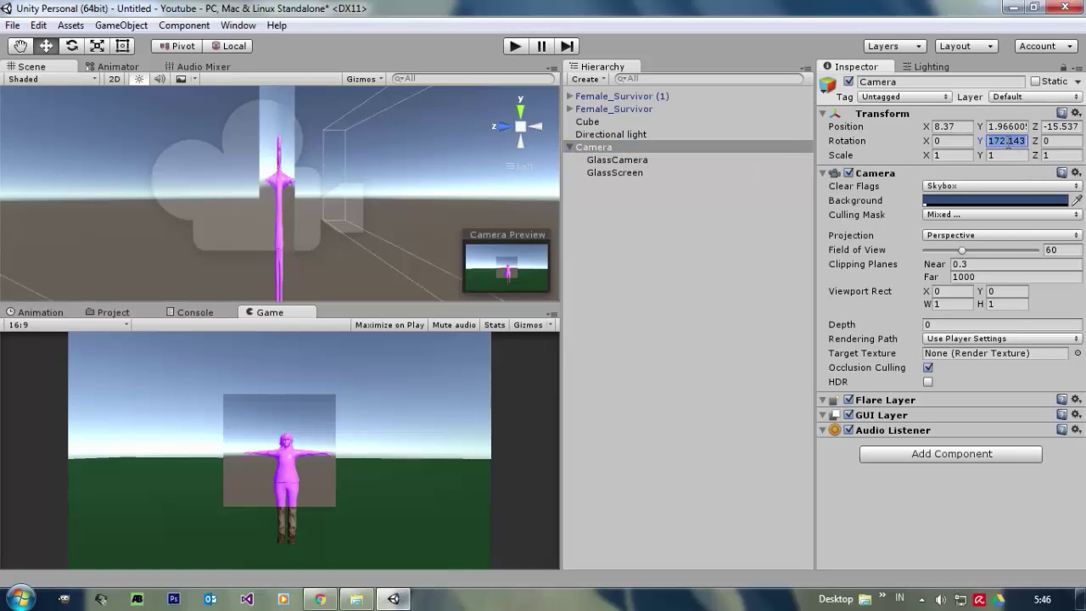
{"action": "type", "text": "180"}
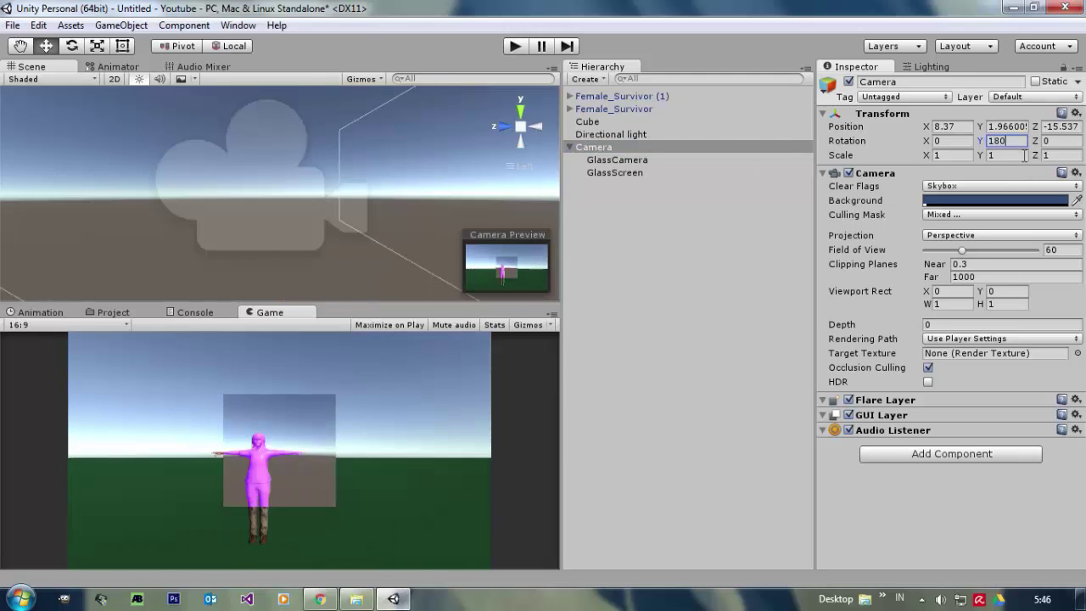
- Move GlassCamera slightly back along its Z axis to a Z position of 1.74
{"action": "left_click", "coordinate": [632, 172]}
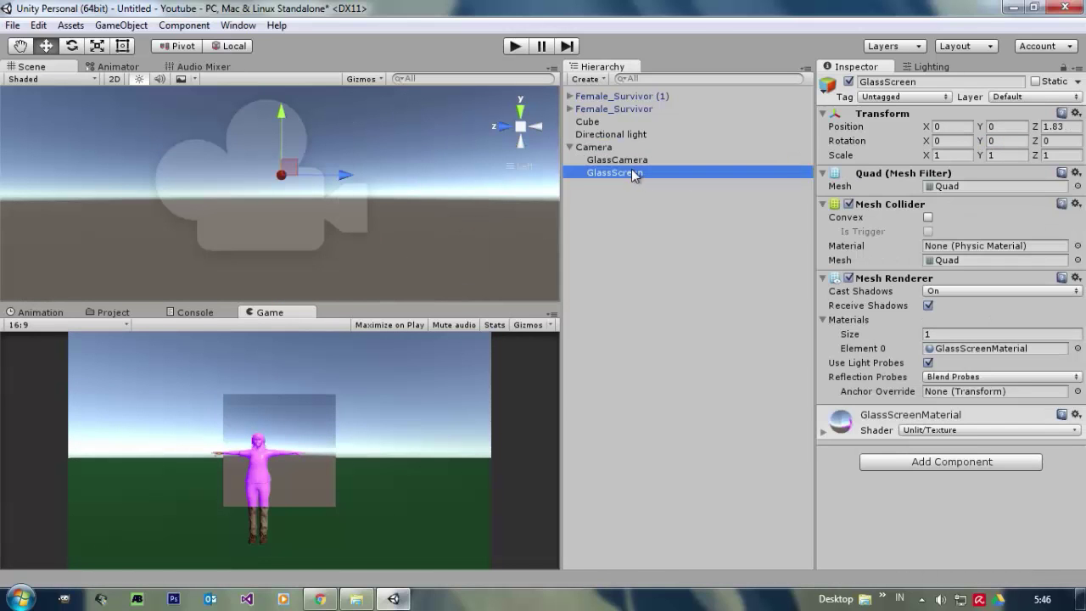
{"action": "left_click", "coordinate": [628, 160]}
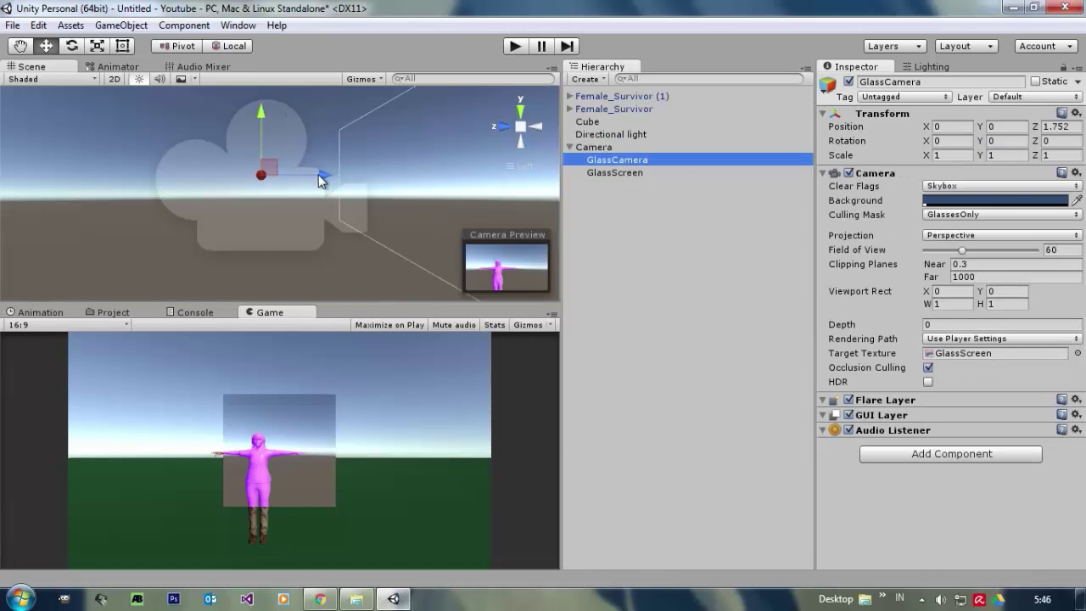
{"action": "mouse_move", "coordinate": [319, 174]}
{"action": "left_mouse_down"}
{"action": "mouse_move", "coordinate": [234, 180]}
{"action": "mouse_move", "coordinate": [320, 186]}
{"action": "left_mouse_up"}
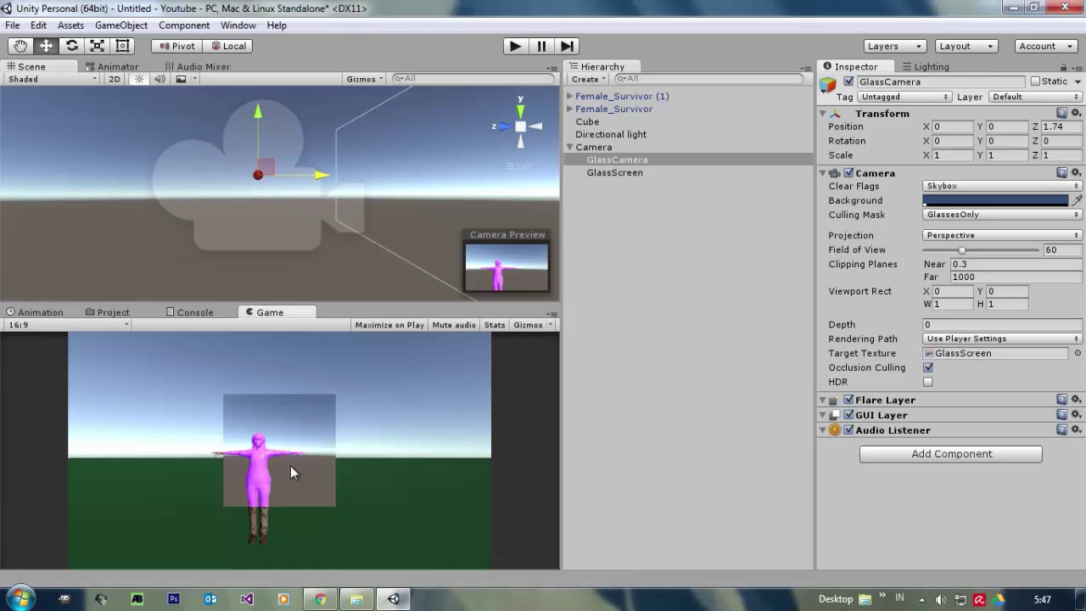
- Move GlassCamera forward along its Z axis to a Z position of 1.76, working in a side view of the scene
{"action": "key", "text": "shift+space"}
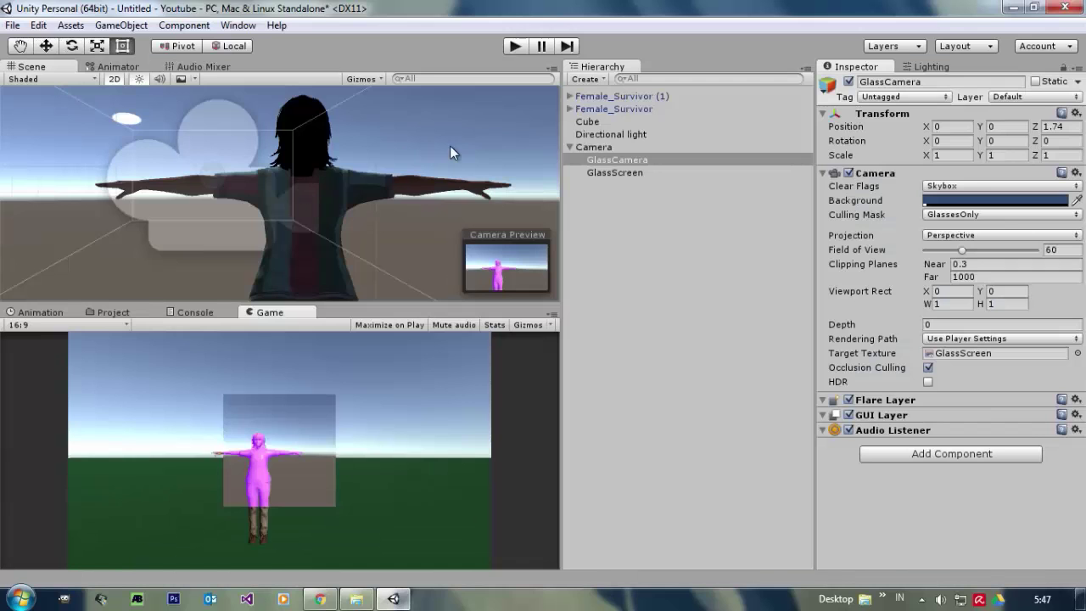
{"action": "double_click", "coordinate": [628, 160]}
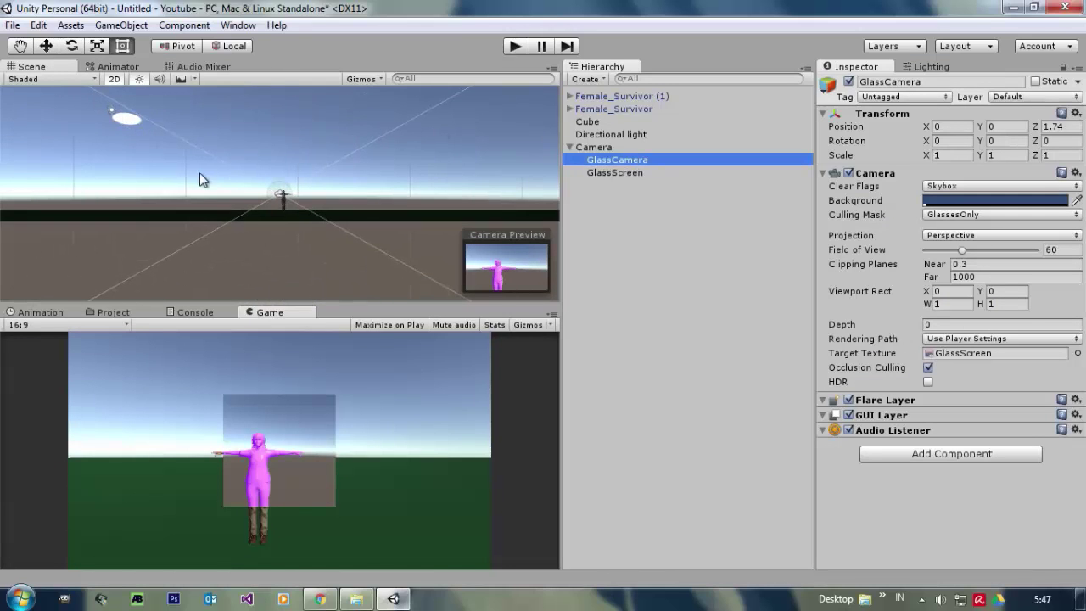
{"action": "left_click", "coordinate": [117, 81]}
{"action": "left_click", "coordinate": [522, 133]}
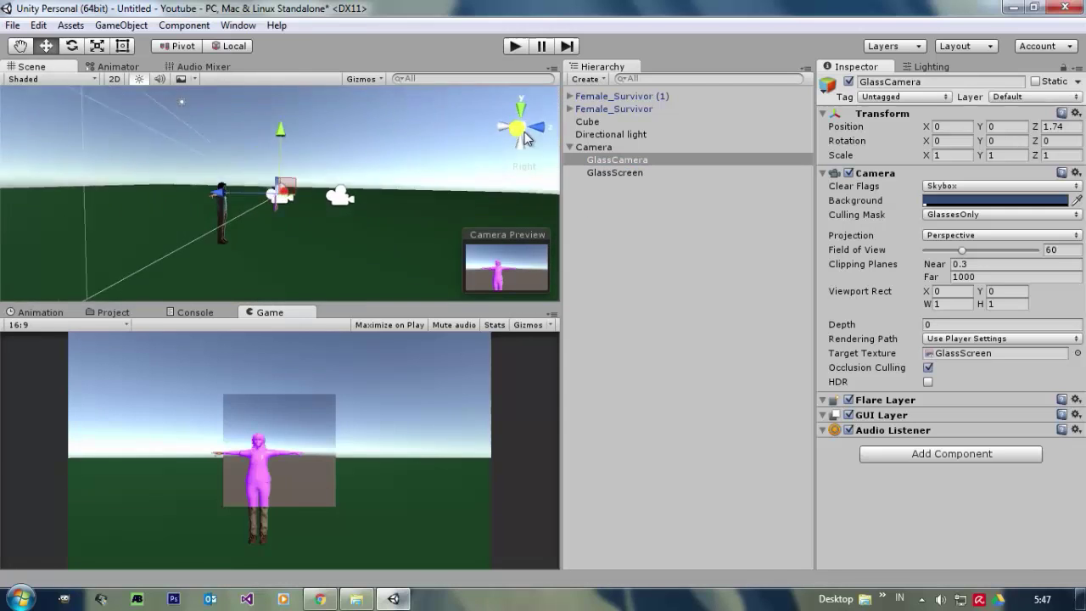
{"action": "left_click", "coordinate": [521, 129]}
{"action": "middle_click_drag", "start_coordinate": [301, 194], "coordinate": [319, 176]}
{"action": "scroll", "coordinate": [441, 188], "scroll_direction": "up", "scroll_amount": 10}
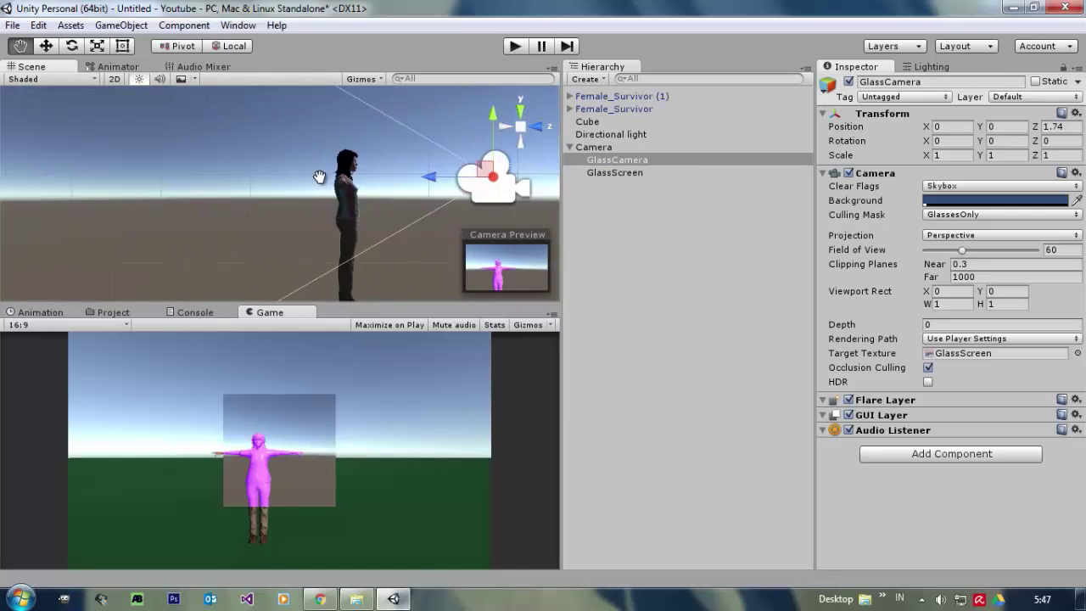
{"action": "scroll", "coordinate": [472, 215], "scroll_direction": "up", "scroll_amount": 6}
{"action": "middle_click_drag", "start_coordinate": [450, 191], "coordinate": [327, 194]}
{"action": "scroll", "coordinate": [328, 194], "scroll_direction": "up", "scroll_amount": 2}
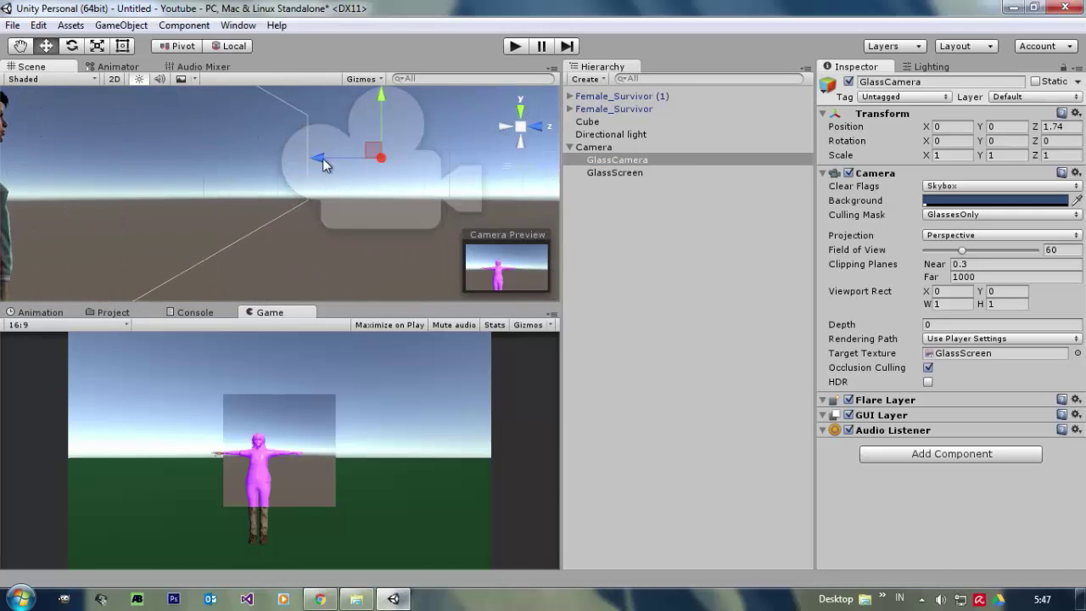
{"action": "left_click_drag", "start_coordinate": [322, 165], "coordinate": [312, 163]}
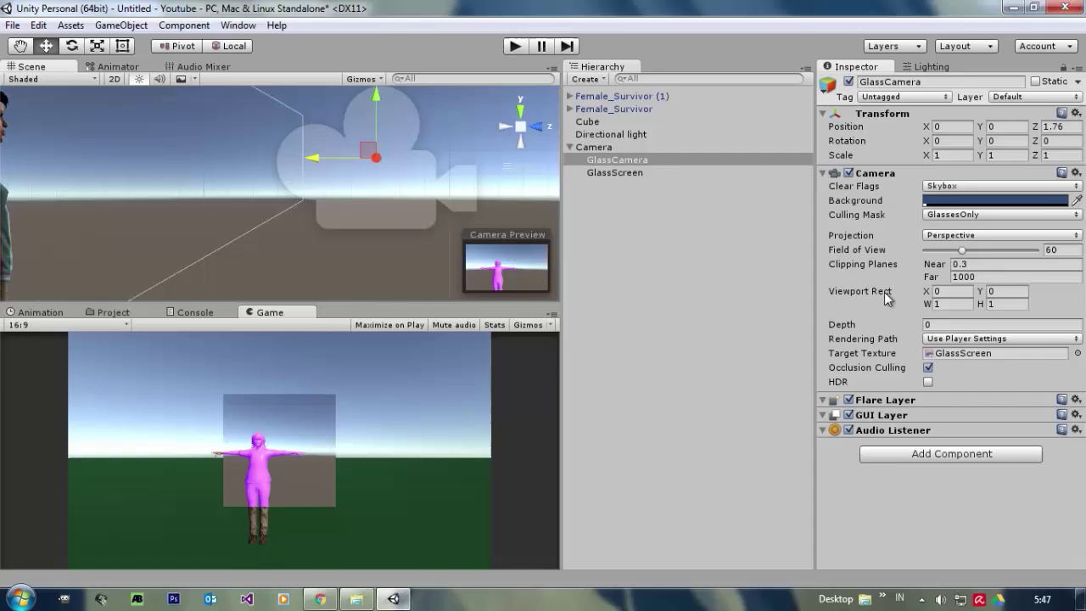
{"action": "left_click", "coordinate": [889, 454]}
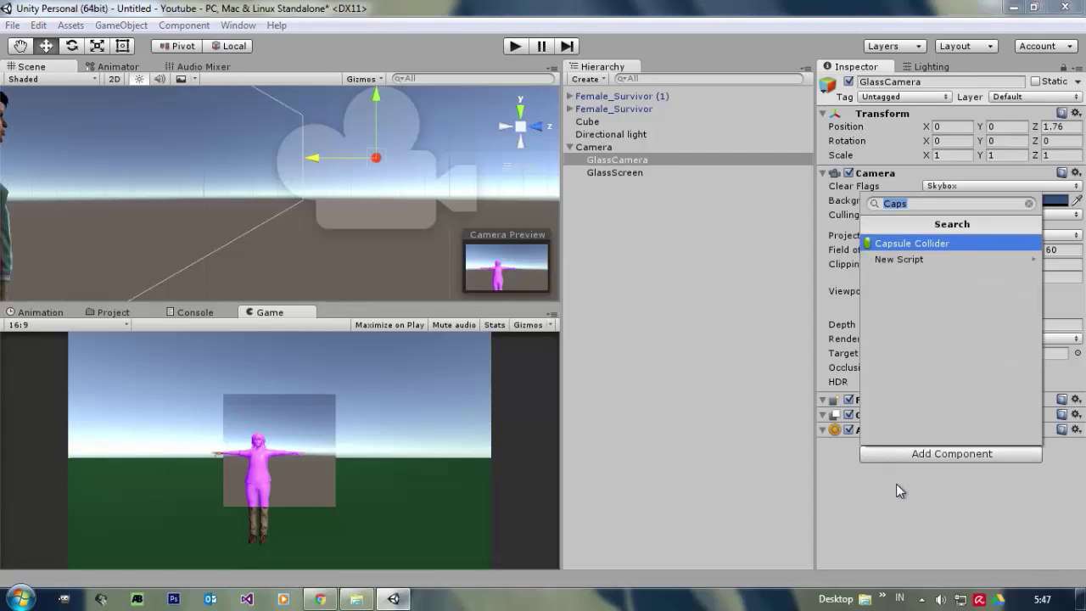
{"action": "type", "text": "High"}
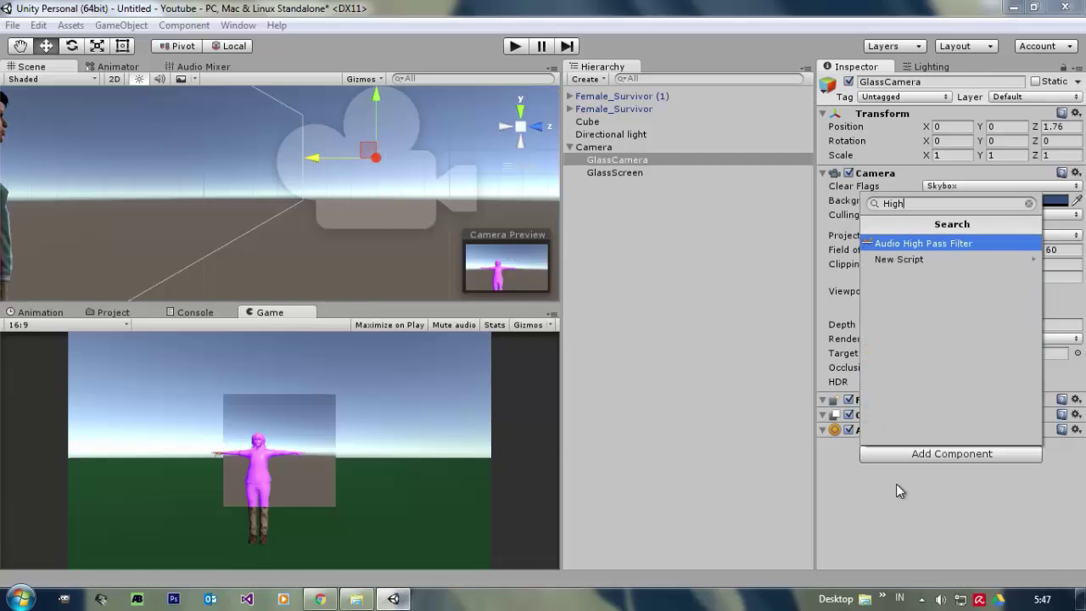
{"action": "key", "text": "BackSpace"}
{"action": "key", "text": "BackSpace"}
{"action": "key", "text": "BackSpace"}
{"action": "key", "text": "BackSpace"}
{"action": "left_click", "coordinate": [898, 490]}
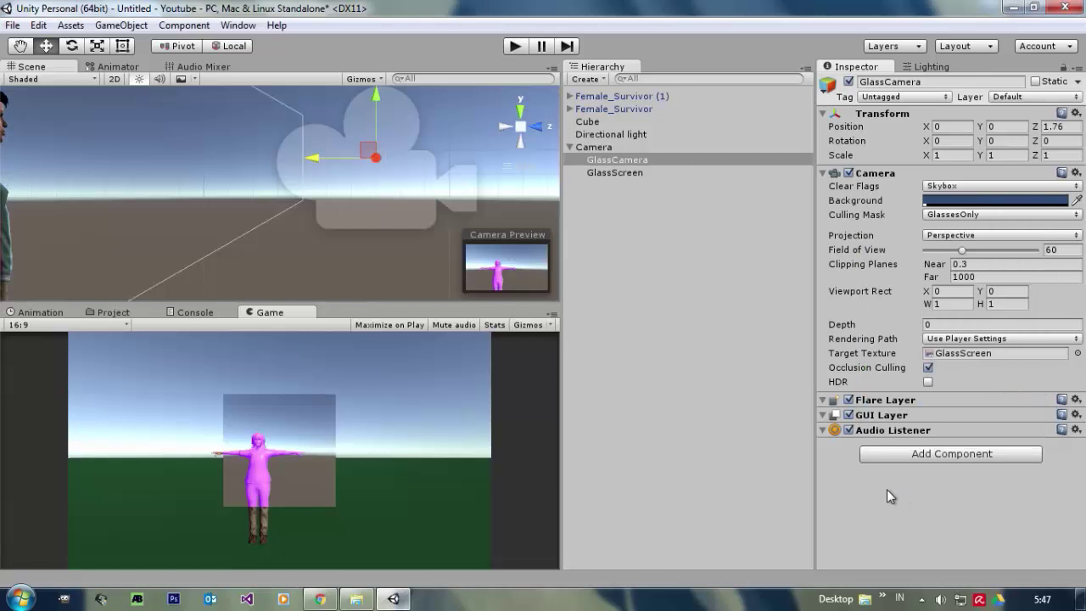
- Focus on GlassScreen and examine its placement relative to Camera, GlassCamera and the character from several perspective angles
{"action": "left_click", "coordinate": [521, 128]}
{"action": "right_click_drag", "start_coordinate": [441, 161], "coordinate": [940, 261]}
{"action": "key", "text": "s"}
{"action": "key", "text": "w"}
{"action": "key", "text": "d"}
{"action": "key", "text": "w"}
{"action": "key", "text": "s"}
{"action": "left_click", "coordinate": [624, 173]}
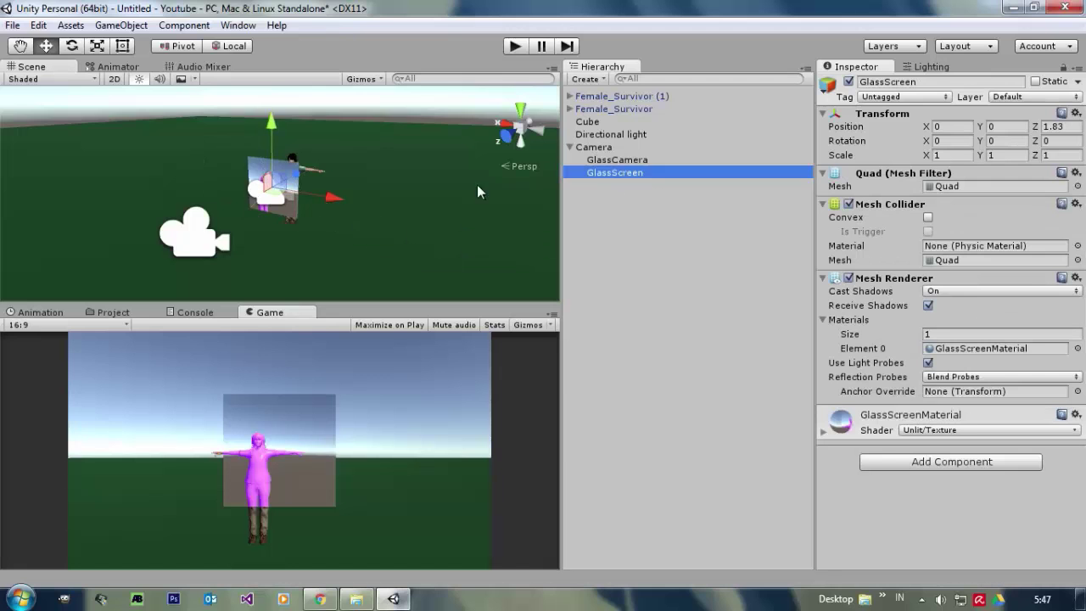
{"action": "key", "text": "f"}
{"action": "right_click_drag", "start_coordinate": [411, 174], "coordinate": [608, 144]}
{"action": "key", "text": "a"}
{"action": "key", "text": "w"}
{"action": "key", "text": "s"}
{"action": "right_click_drag", "start_coordinate": [338, 199], "coordinate": [593, 204]}
{"action": "key", "text": "a"}
{"action": "left_click_drag", "start_coordinate": [593, 203], "coordinate": [596, 196], "text": "alt"}
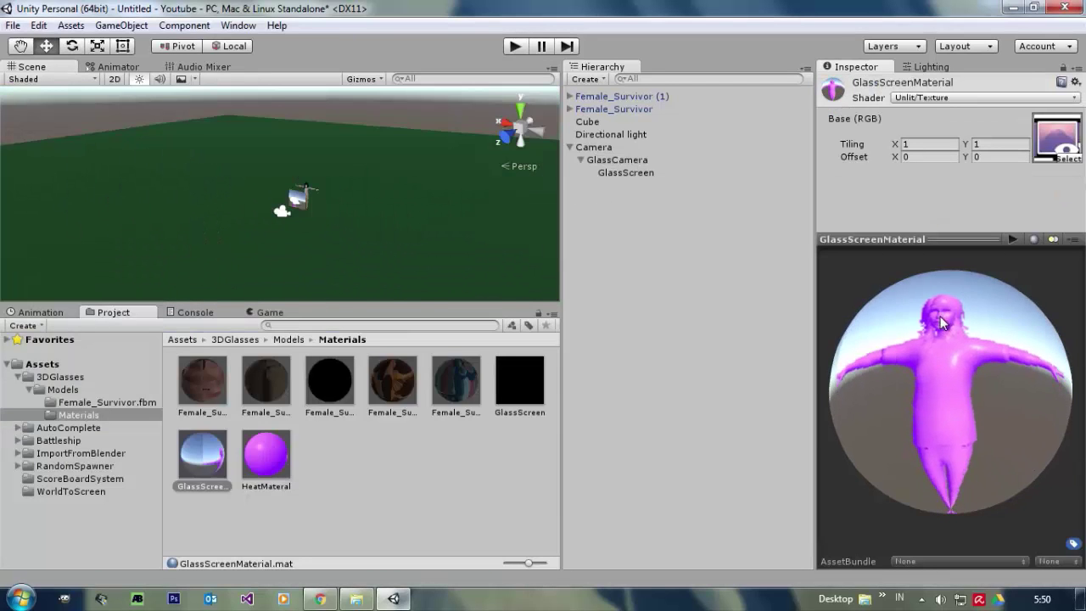
- Rotate the GlassScreenMaterial preview to inspect the rendered figure, and view the camera setup from another angle in the scene
{"action": "left_click_drag", "start_coordinate": [940, 322], "coordinate": [954, 424]}
{"action": "right_click_drag", "start_coordinate": [345, 212], "coordinate": [354, 214]}
{"action": "left_click_drag", "start_coordinate": [354, 214], "coordinate": [433, 212], "text": "alt"}
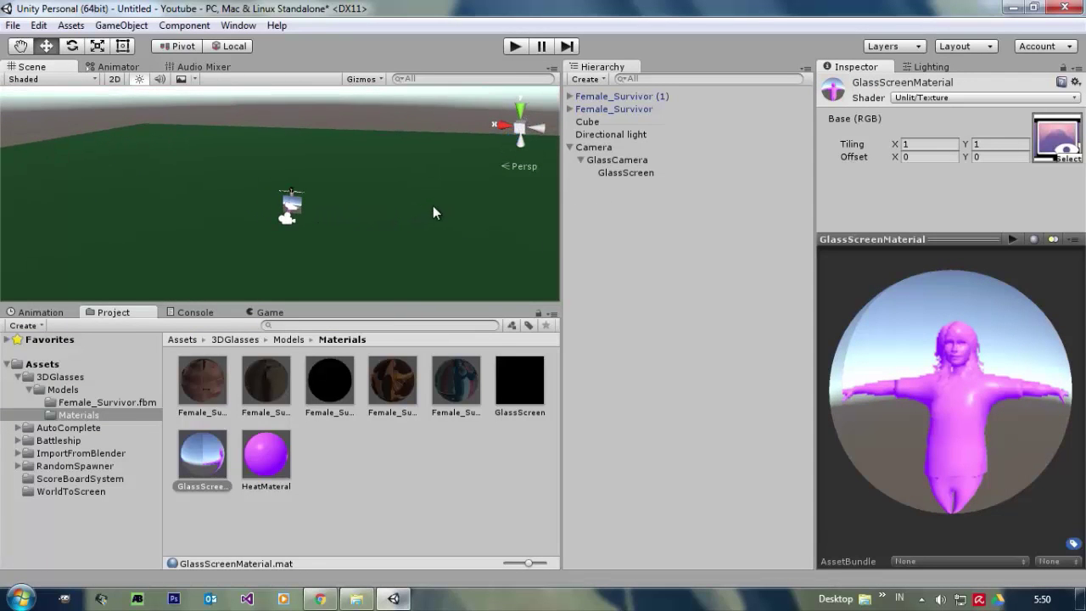